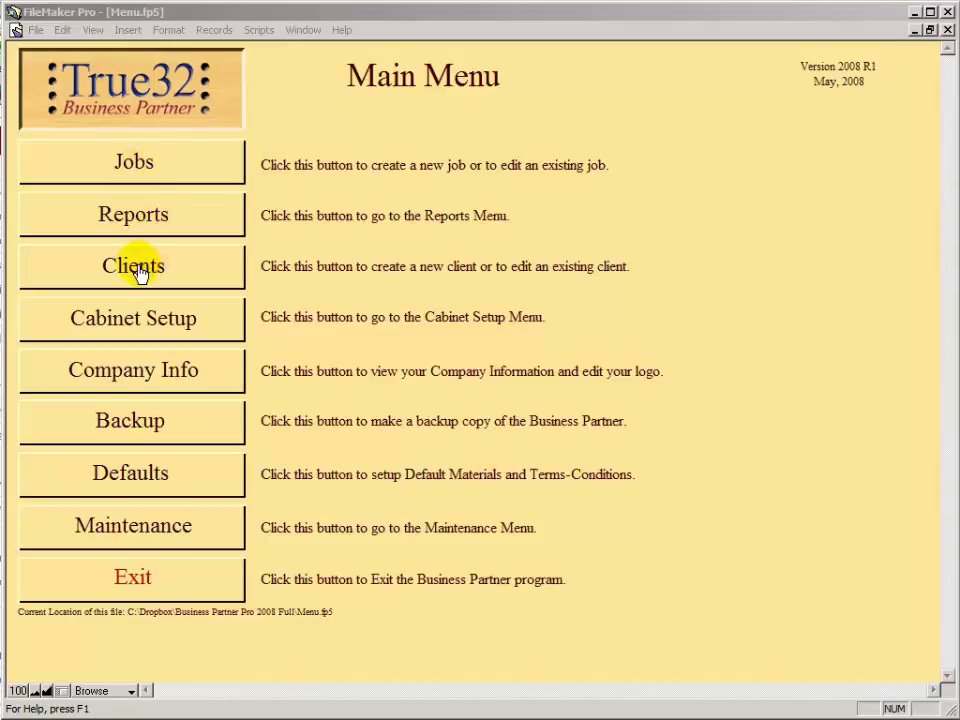
Start a new job for a new client to open a blank client record, and return to the main menu
click(128, 166)
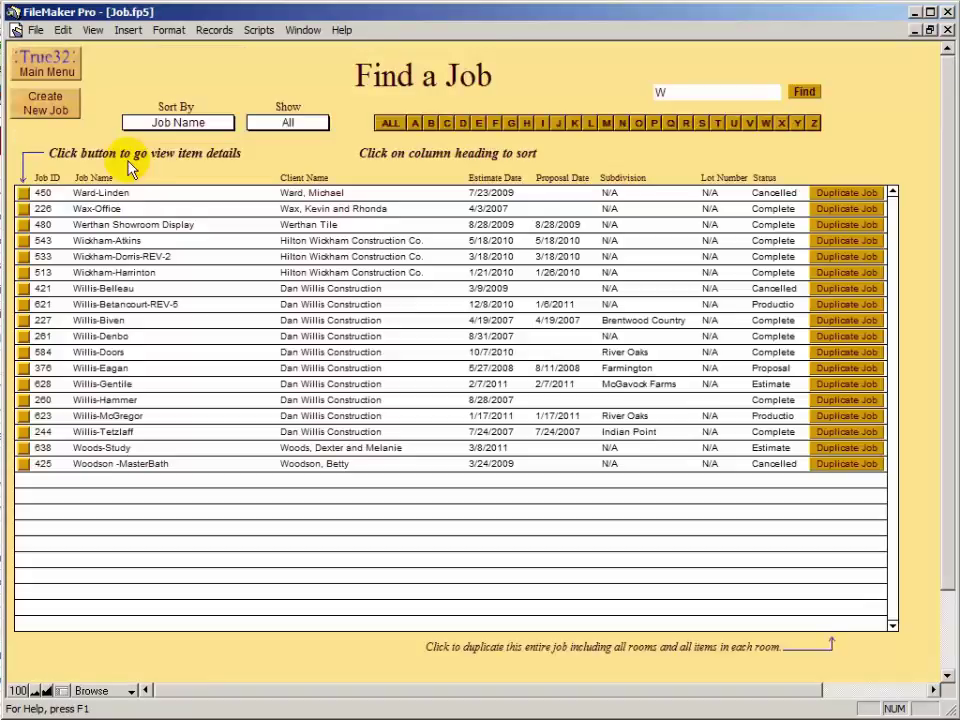
click(56, 112)
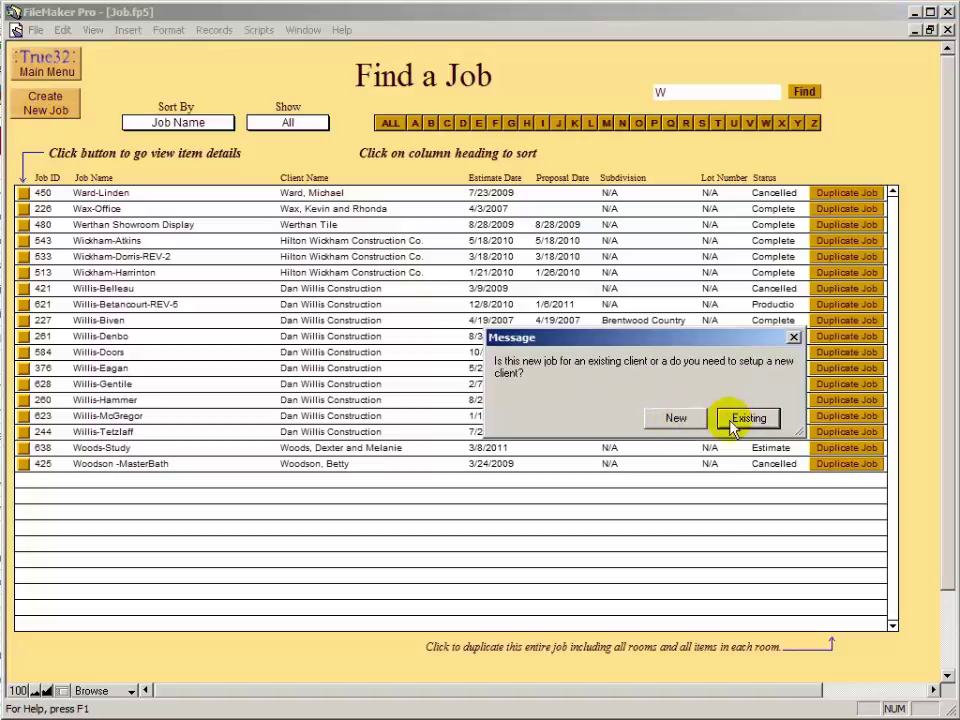
click(677, 422)
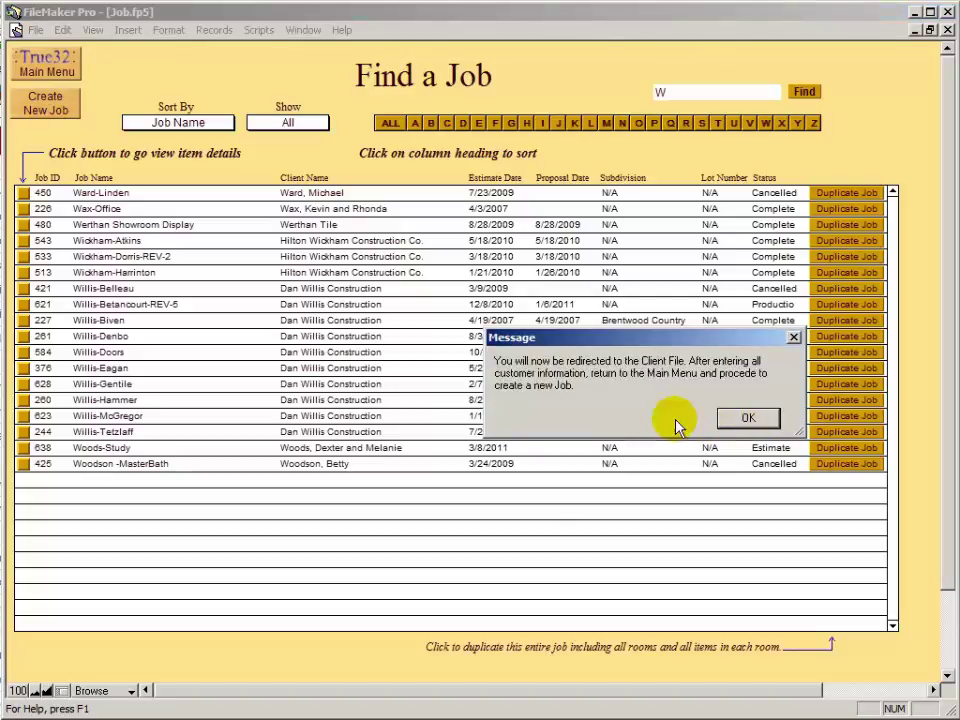
click(733, 420)
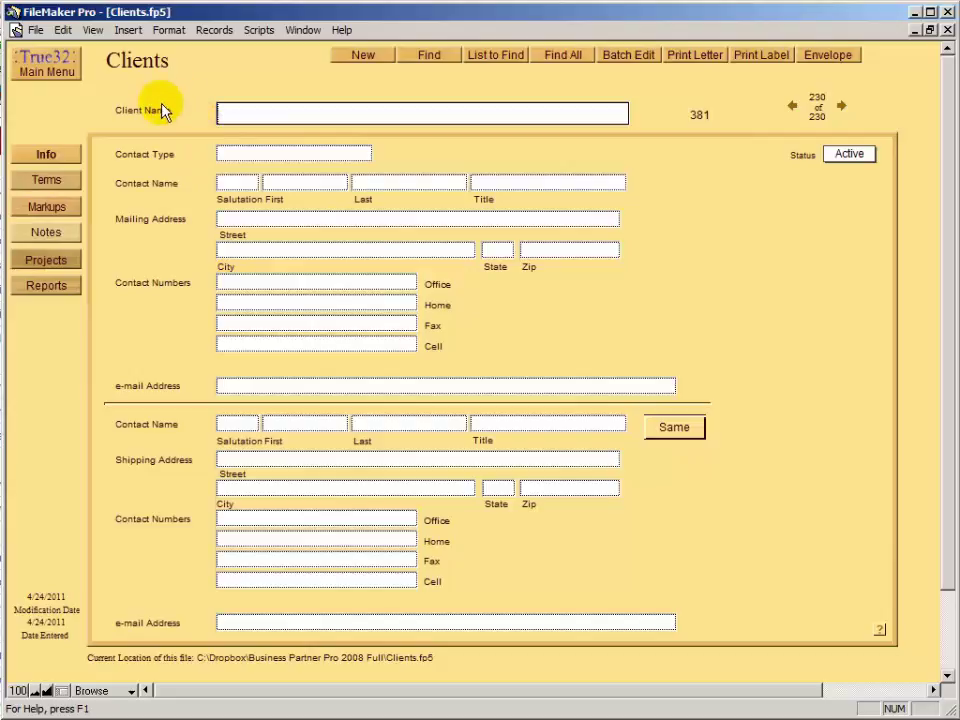
click(47, 69)
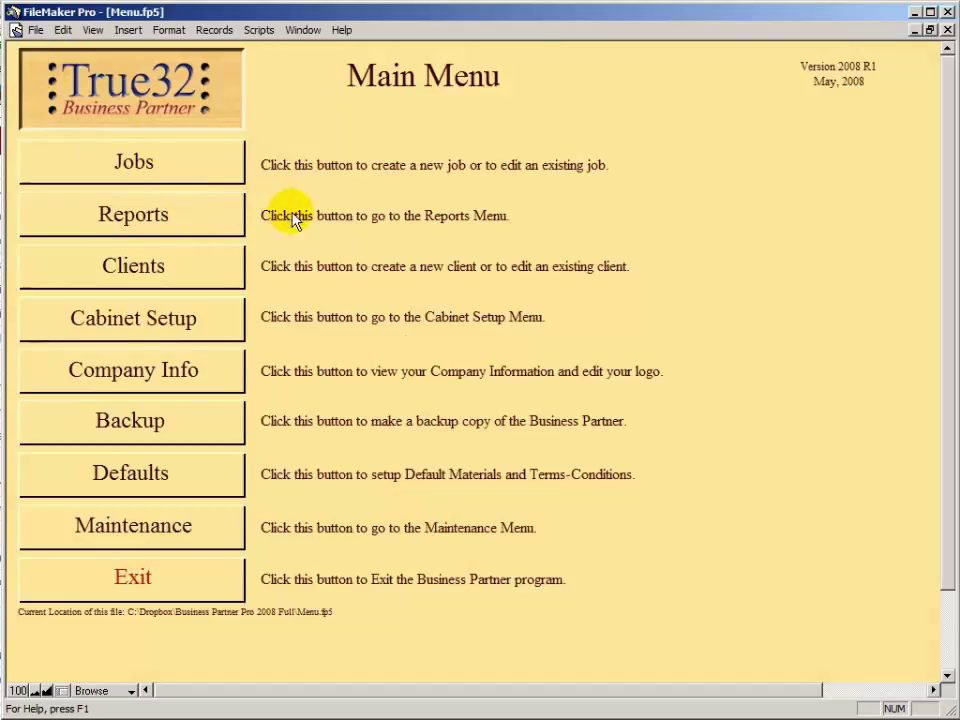
Create a new job for an existing client and name it "Test Project"
click(135, 165)
click(50, 110)
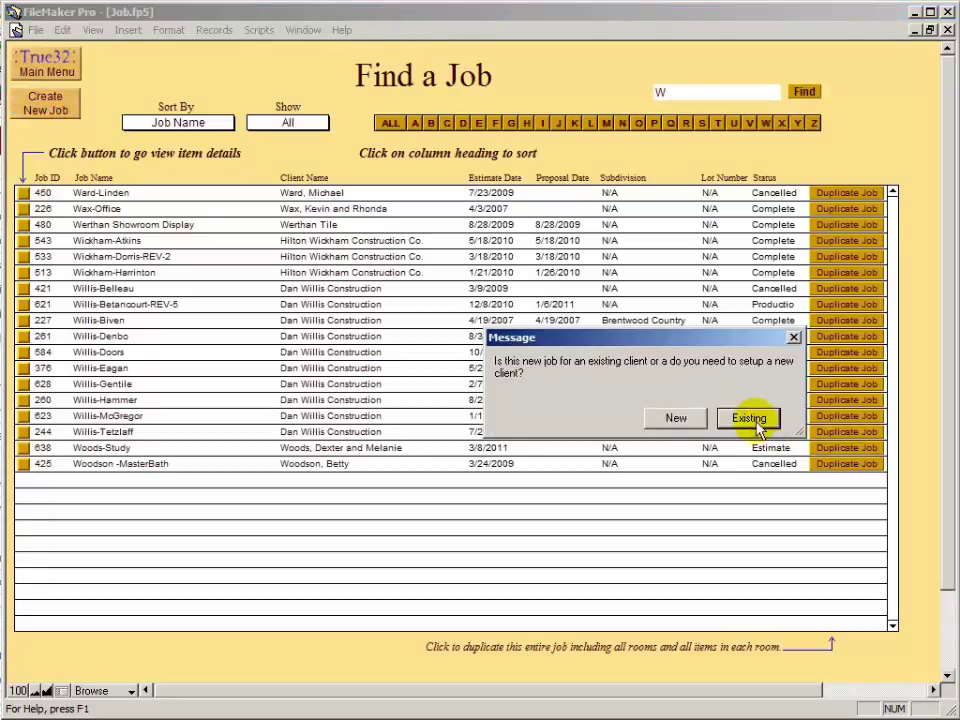
click(750, 419)
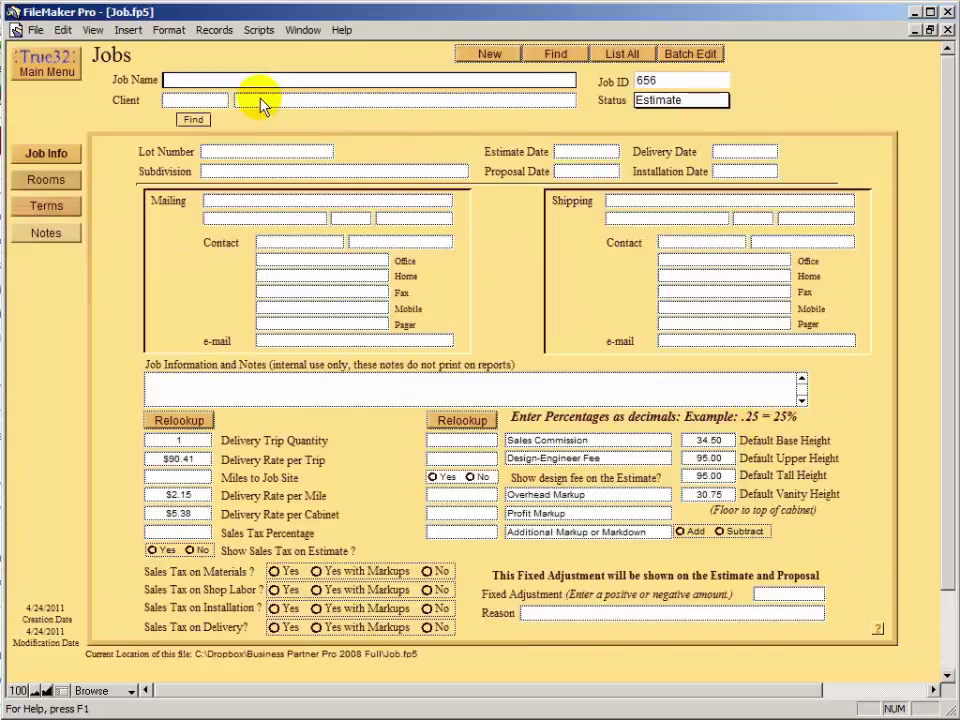
text(Test Project)
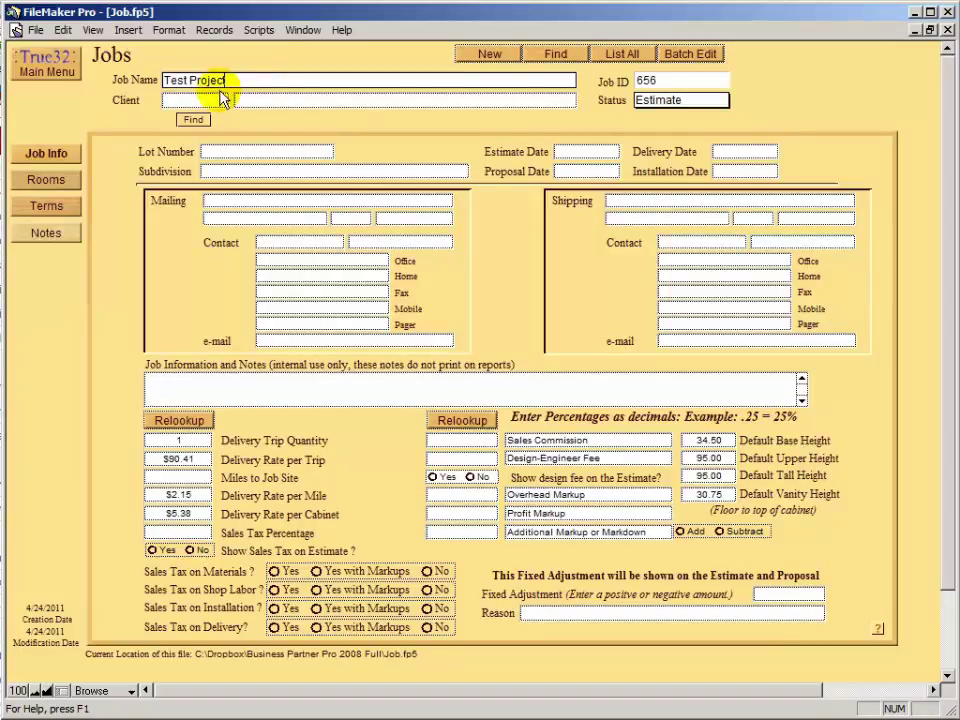
Browse the list of existing clients for the job through to its end
click(208, 98)
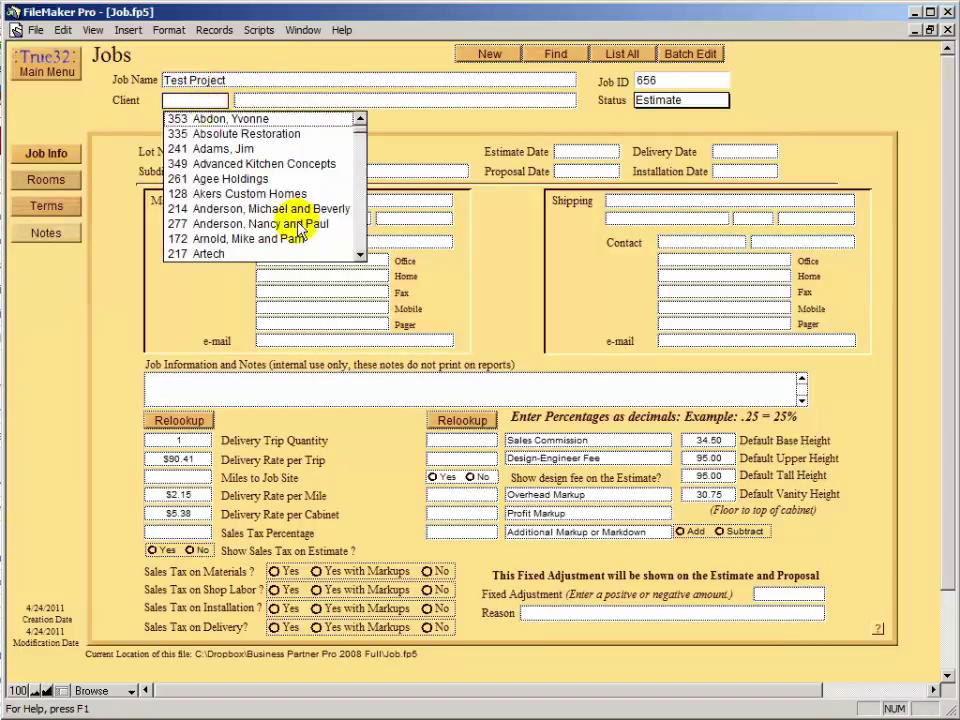
scroll(358, 232, down, 7)
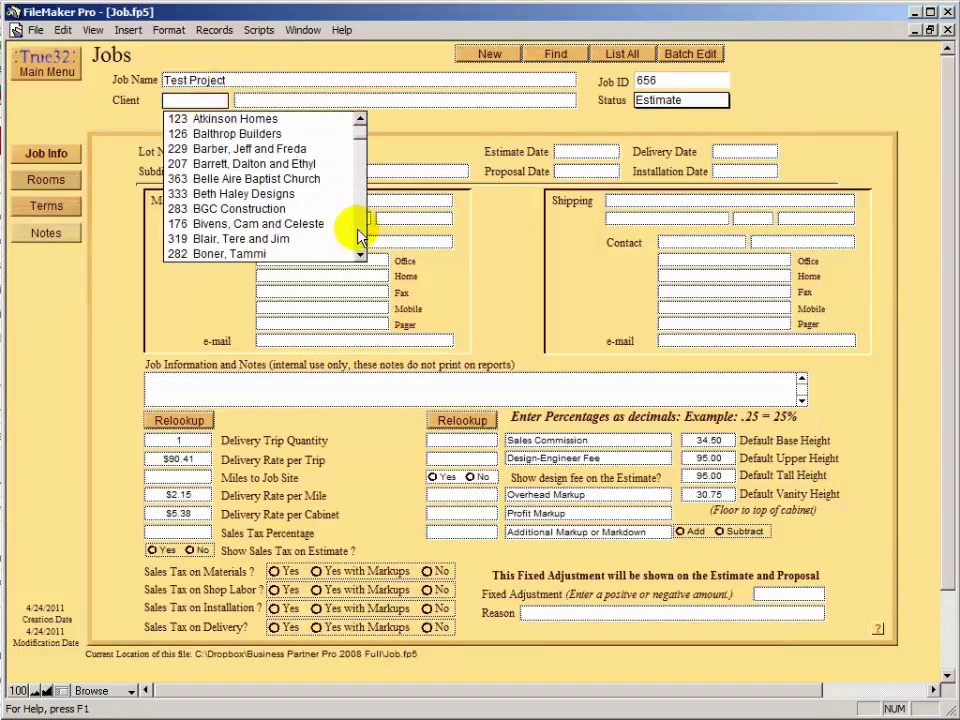
scroll(358, 232, down, 12)
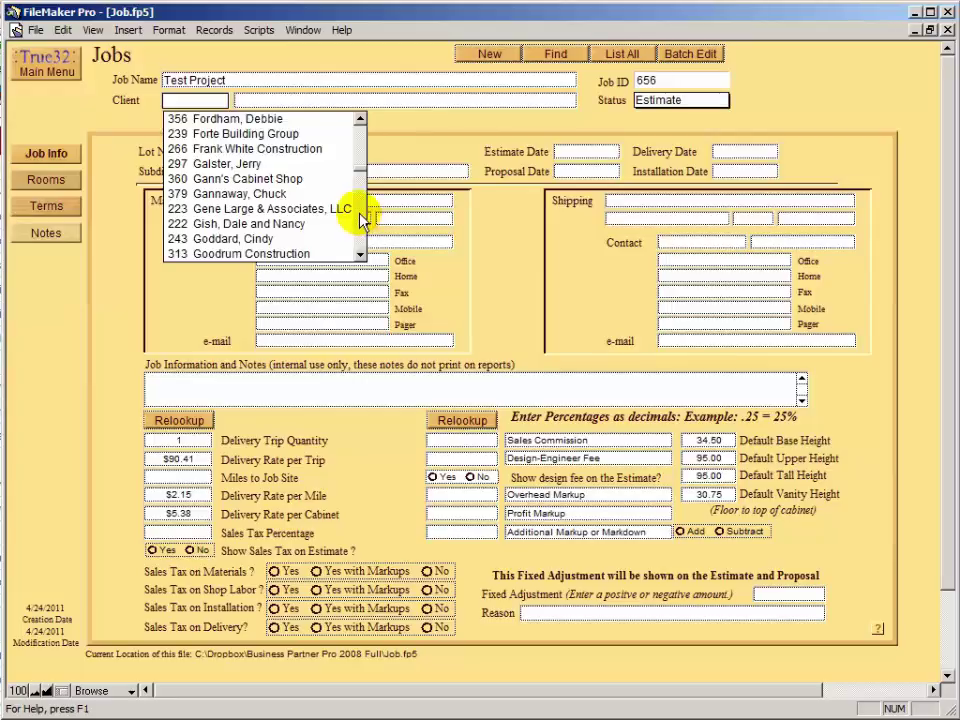
key(End)
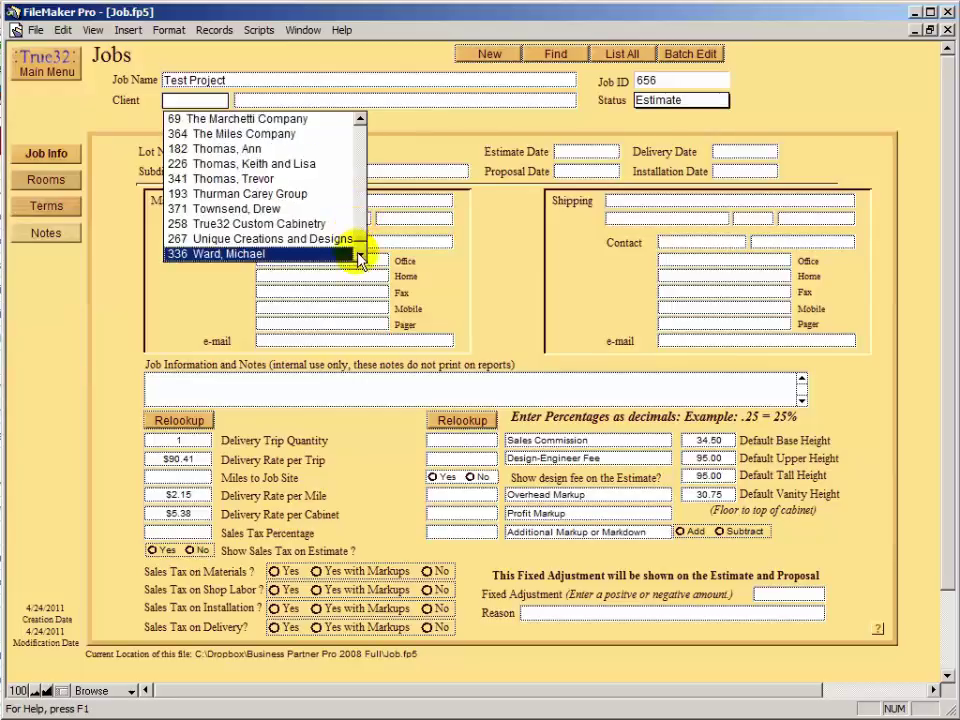
click(360, 257)
click(360, 257)
click(360, 257)
click(360, 257)
click(360, 257)
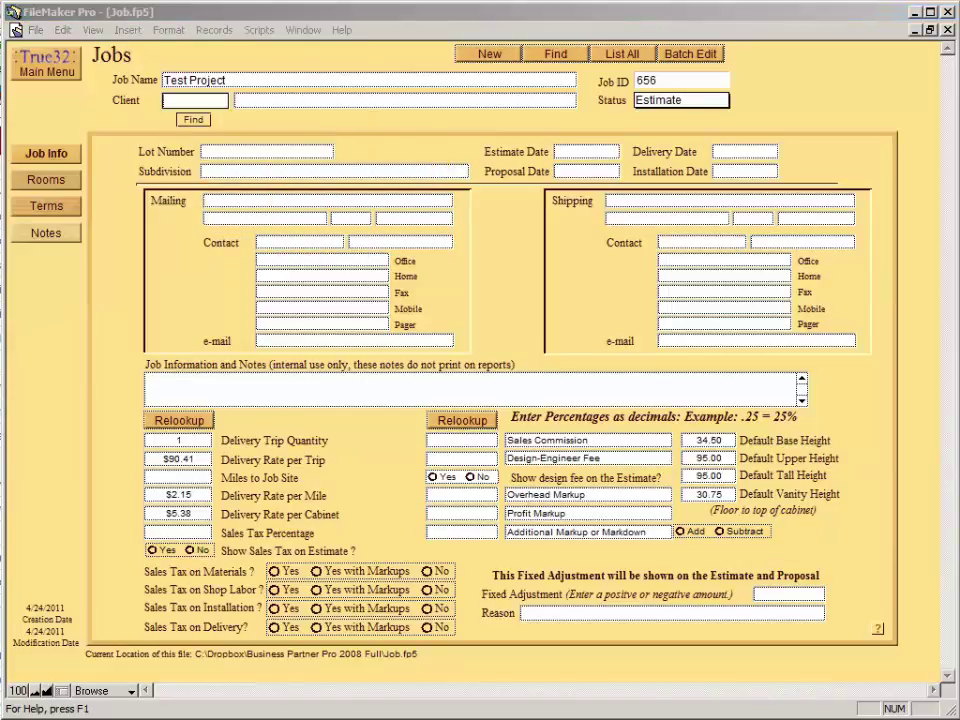
Assign Dan Willis Construction as the job's client and check the job's terms and conditions
click(180, 98)
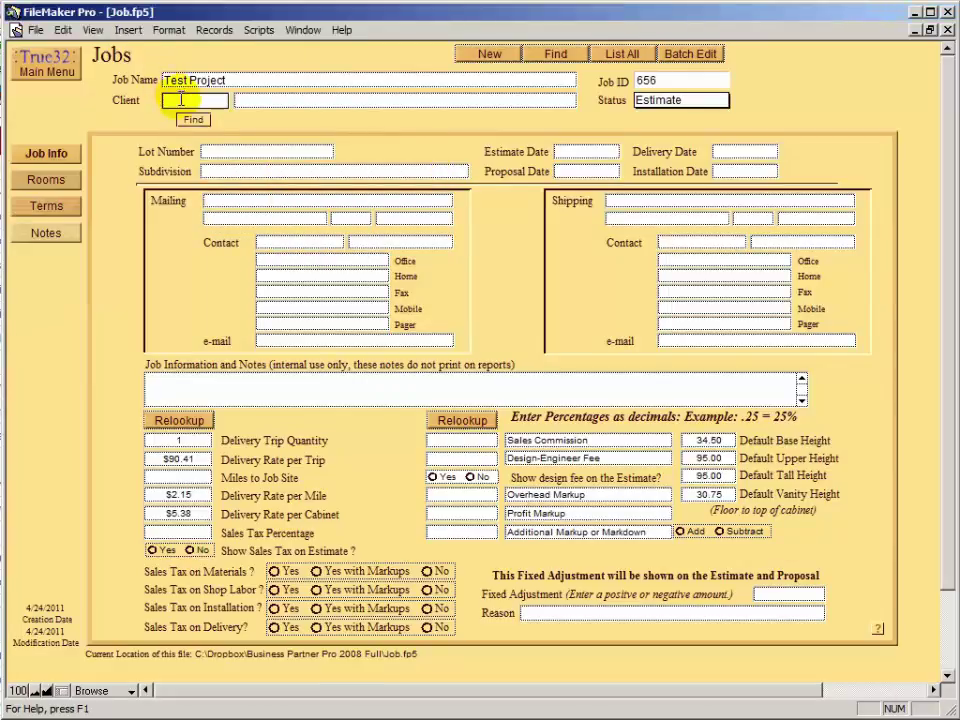
key(Tab)
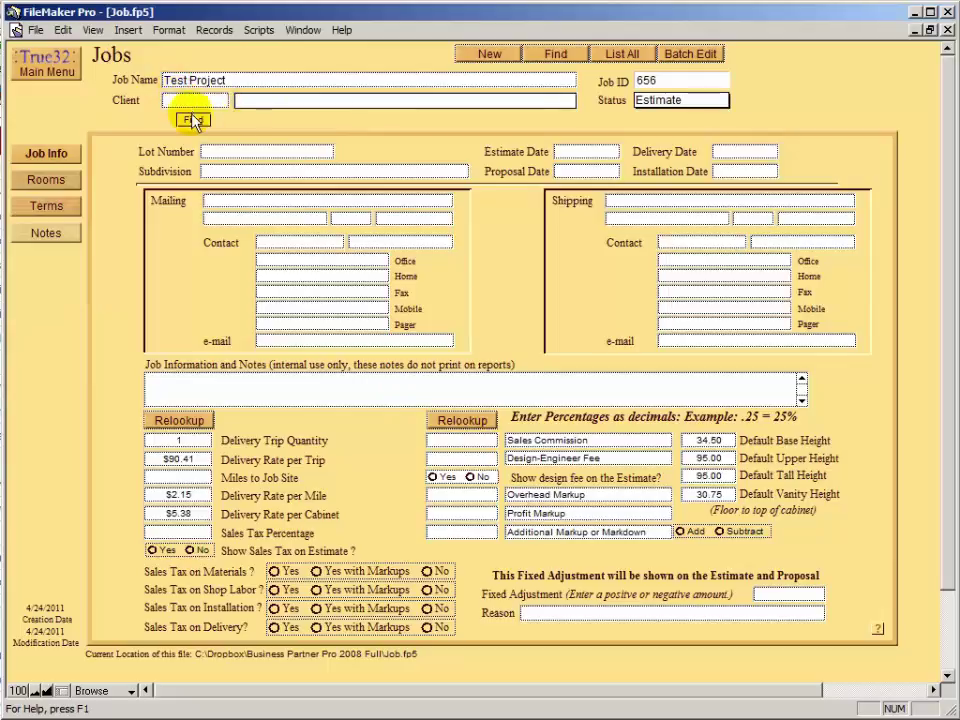
click(184, 96)
text(d)
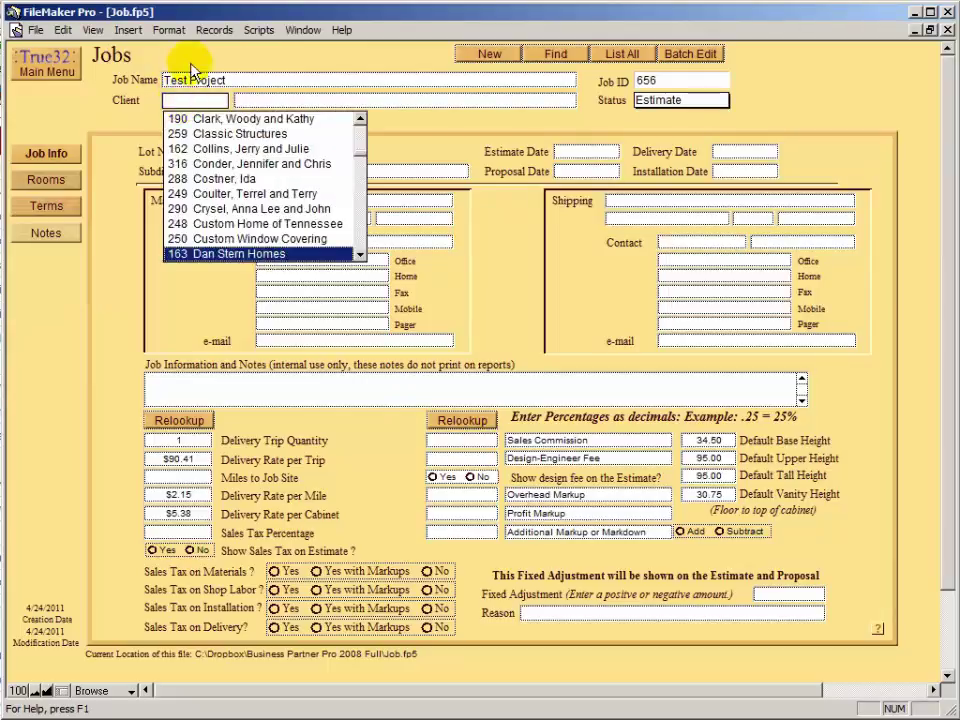
scroll(368, 252, down, 2)
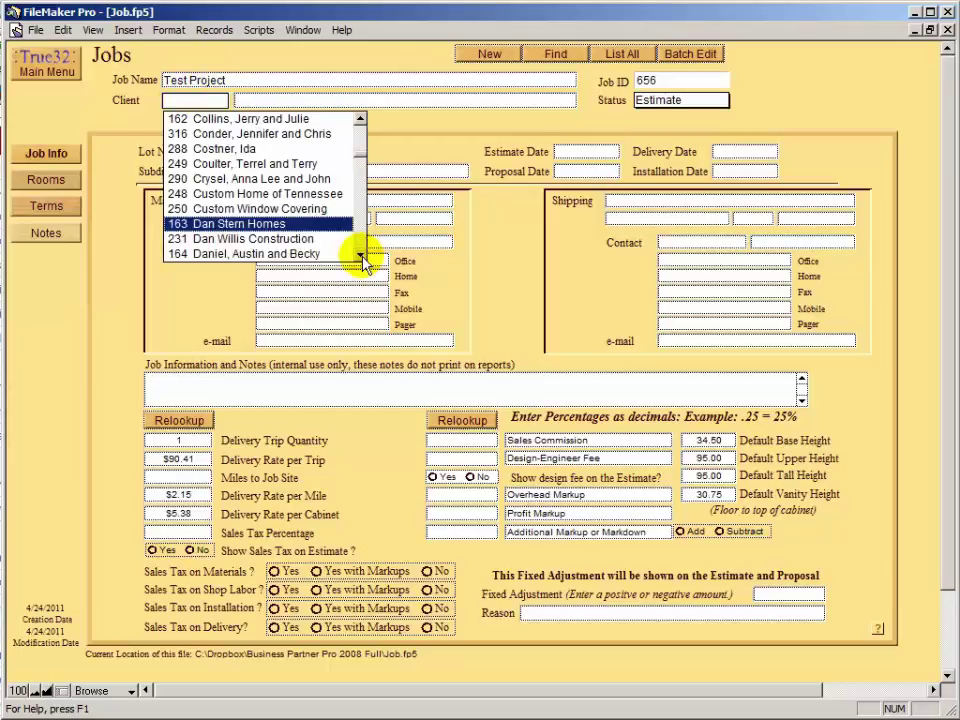
click(272, 240)
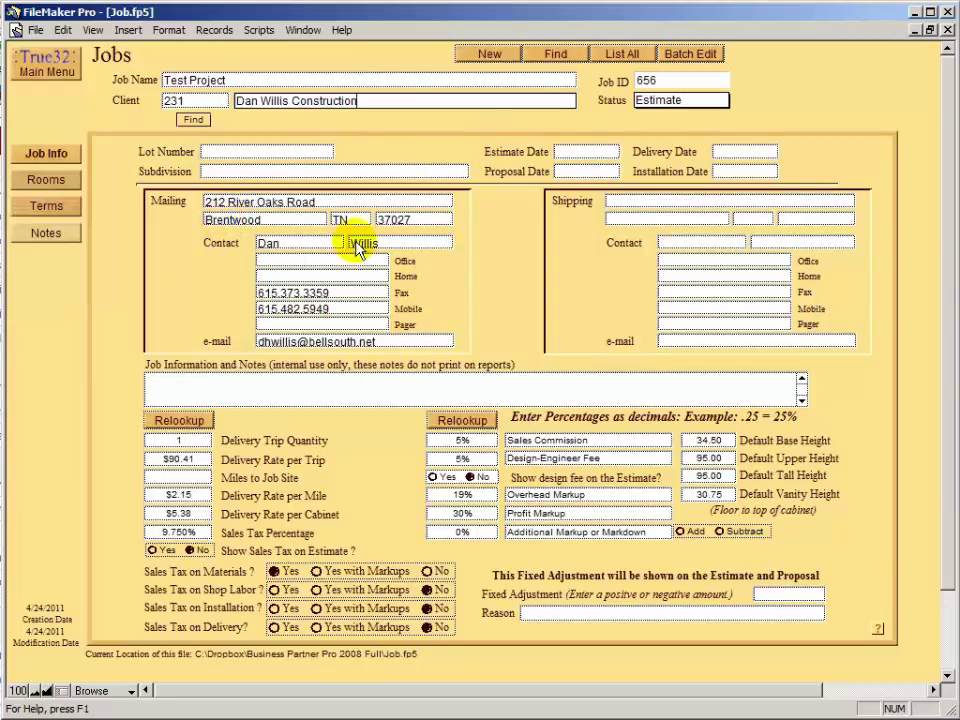
click(46, 206)
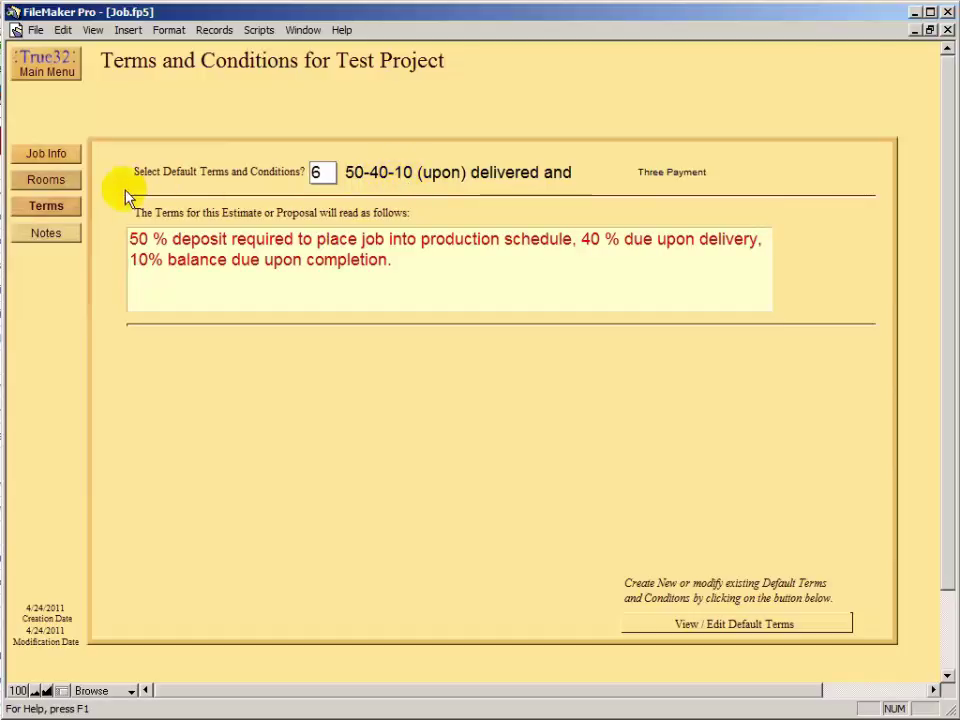
click(46, 153)
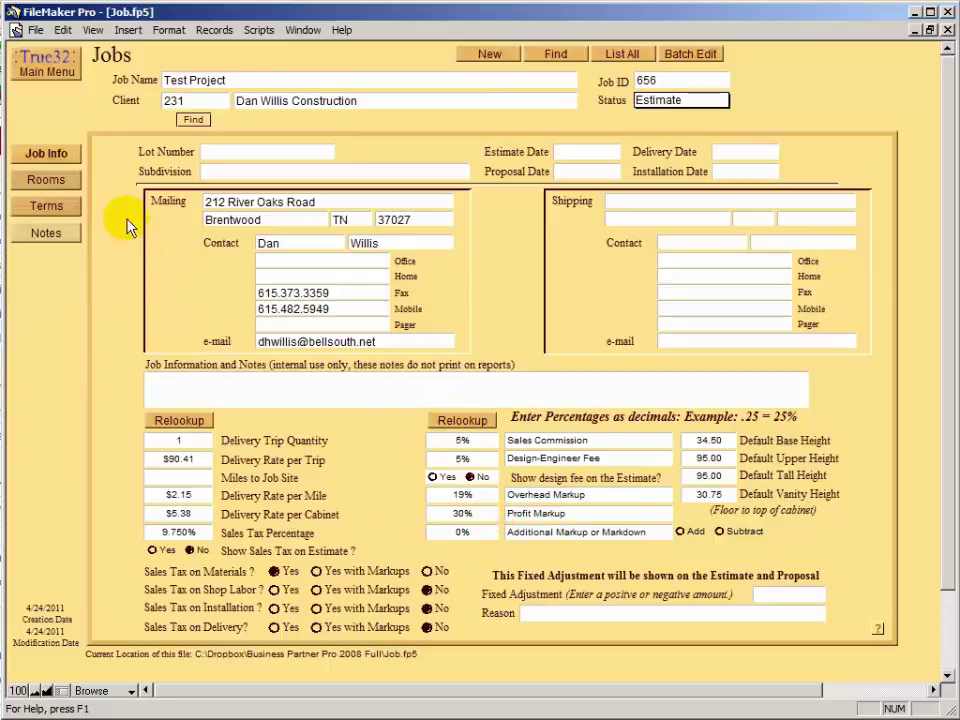
Set the job's lot number to 101 and its subdivision to Breckenridge
click(224, 151)
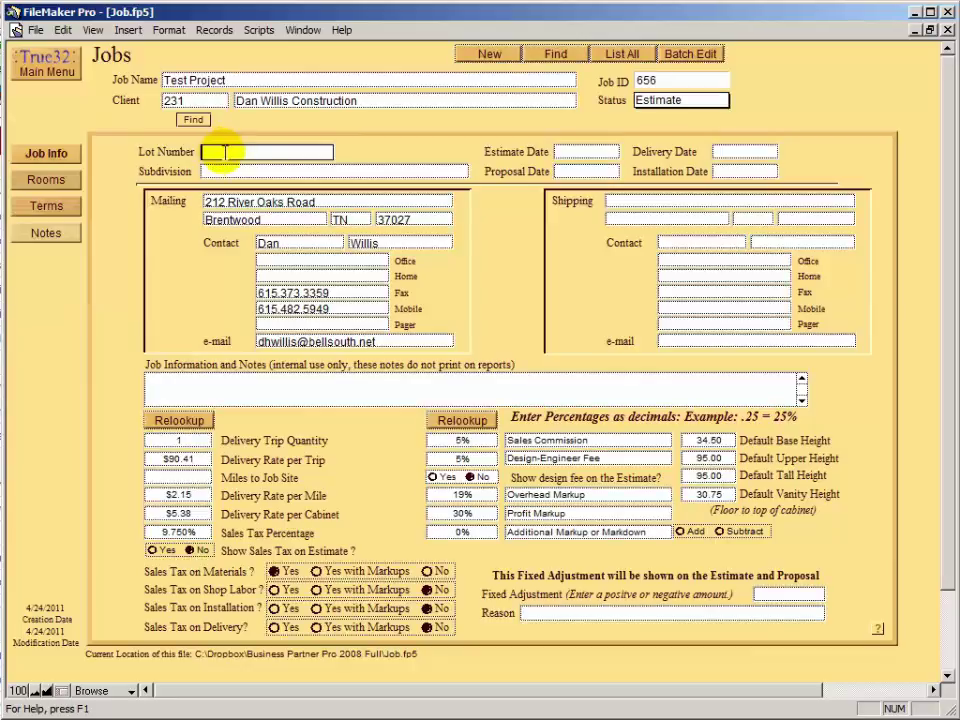
text(101)
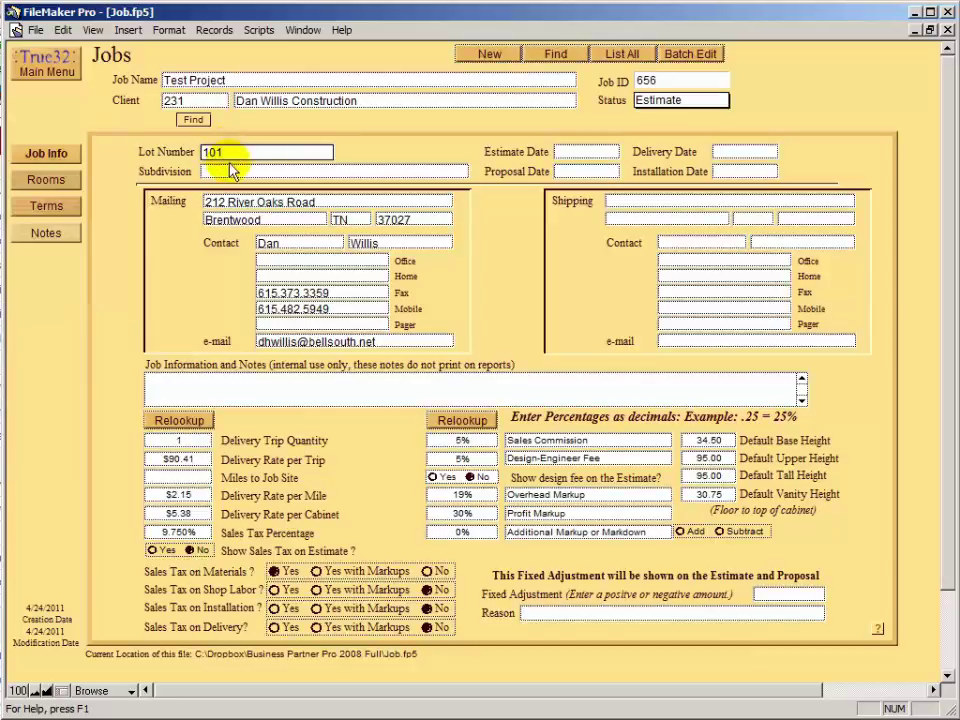
key(Tab)
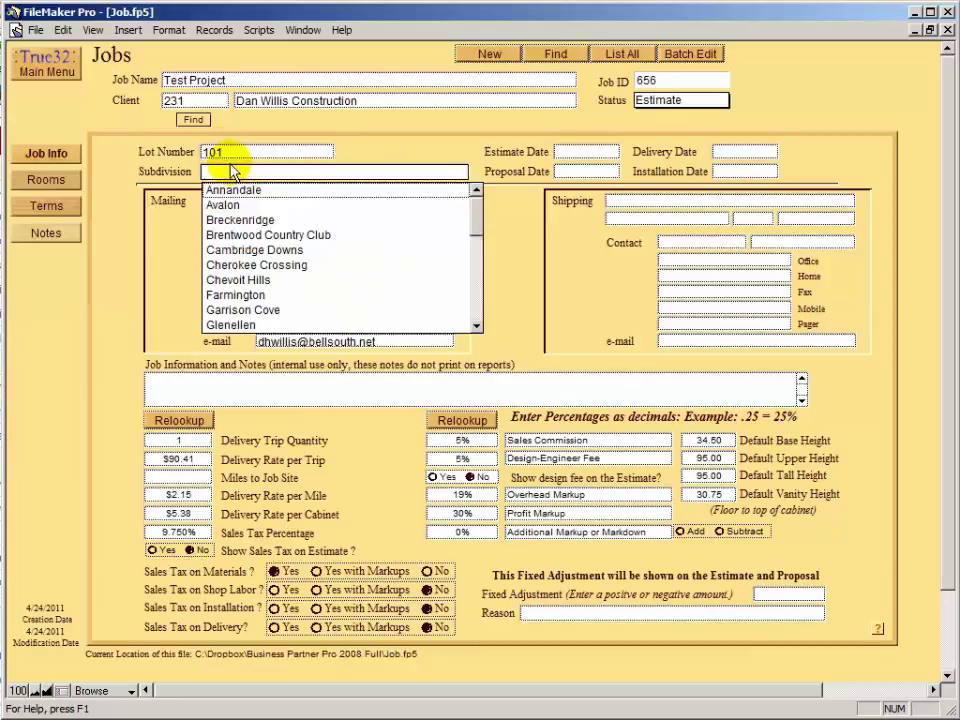
click(240, 220)
click(556, 153)
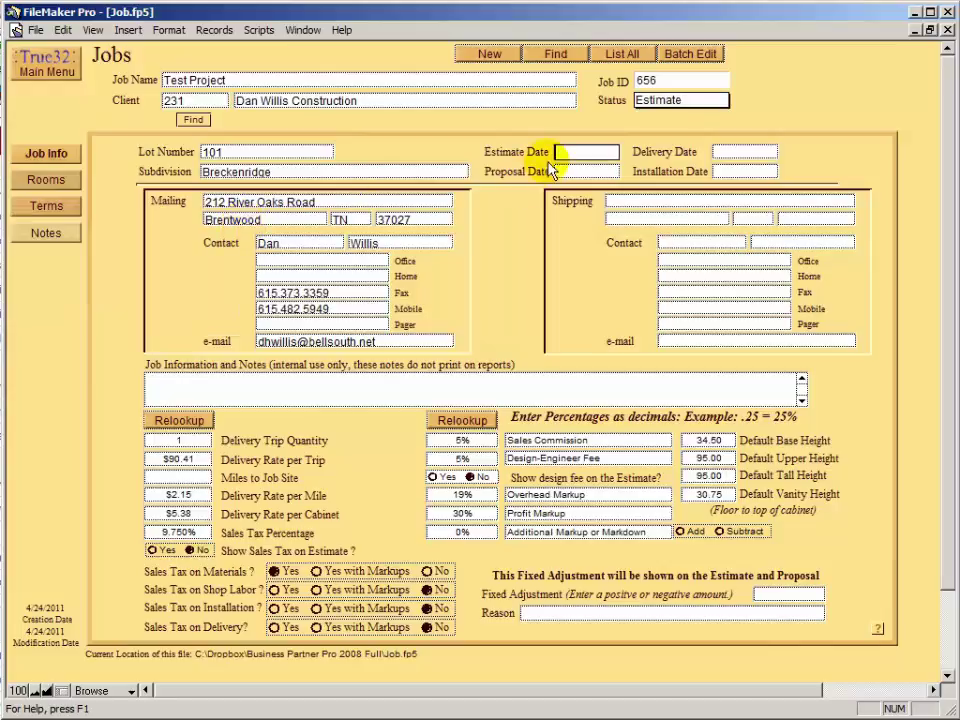
click(306, 171)
click(446, 150)
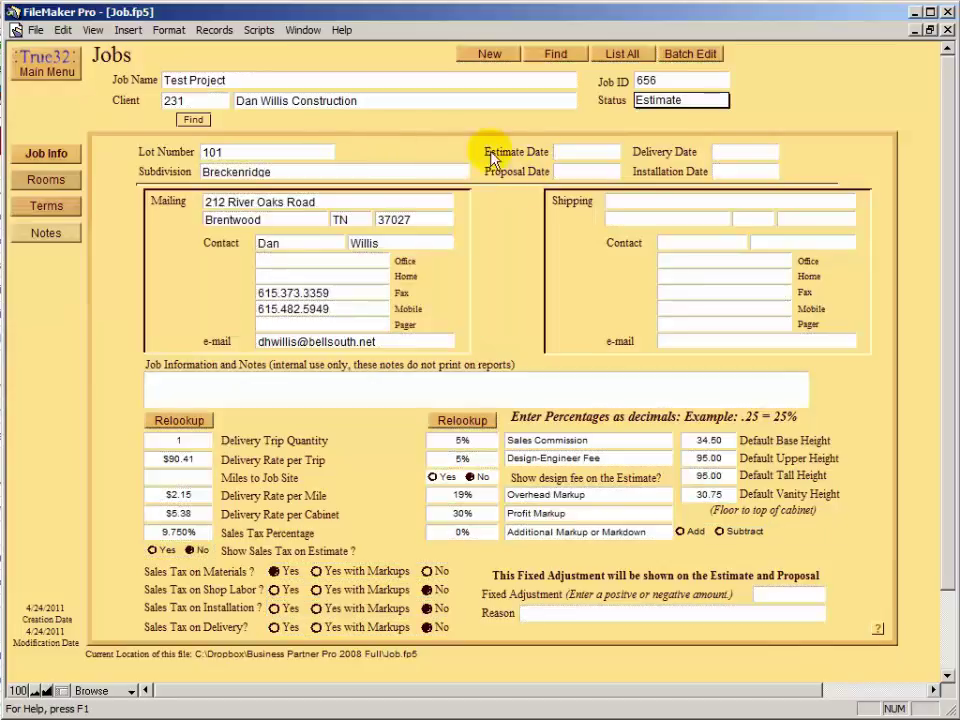
Set the job's estimate date to 4/24/2011
click(579, 151)
text(04/24)
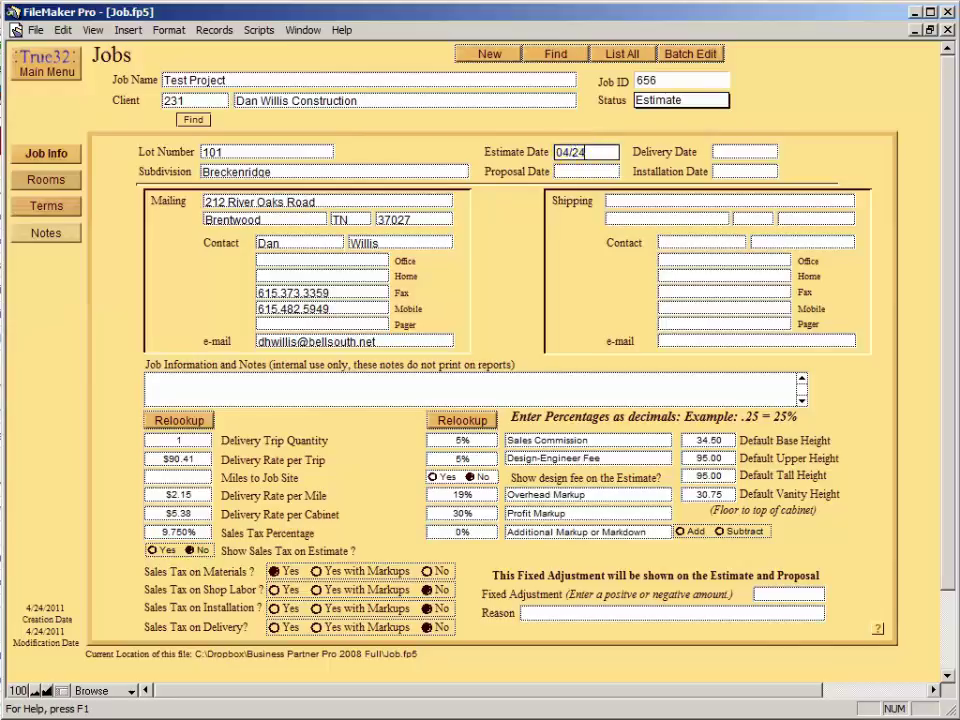
text(/2011)
click(580, 170)
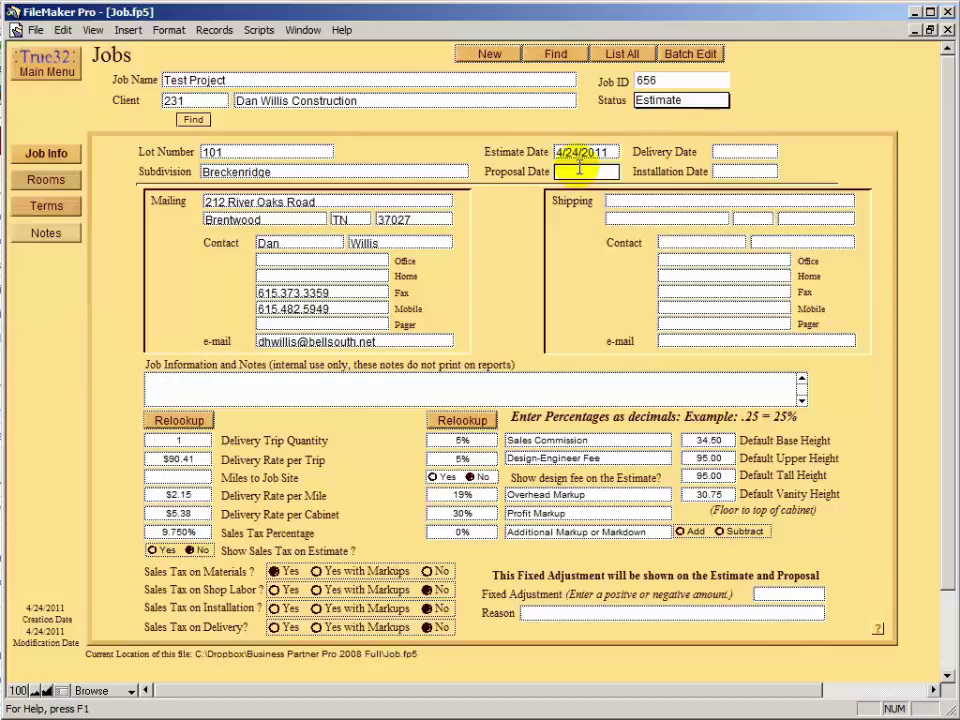
Enter the street line of the job's shipping address, leaving the city, state and zip blank
click(615, 202)
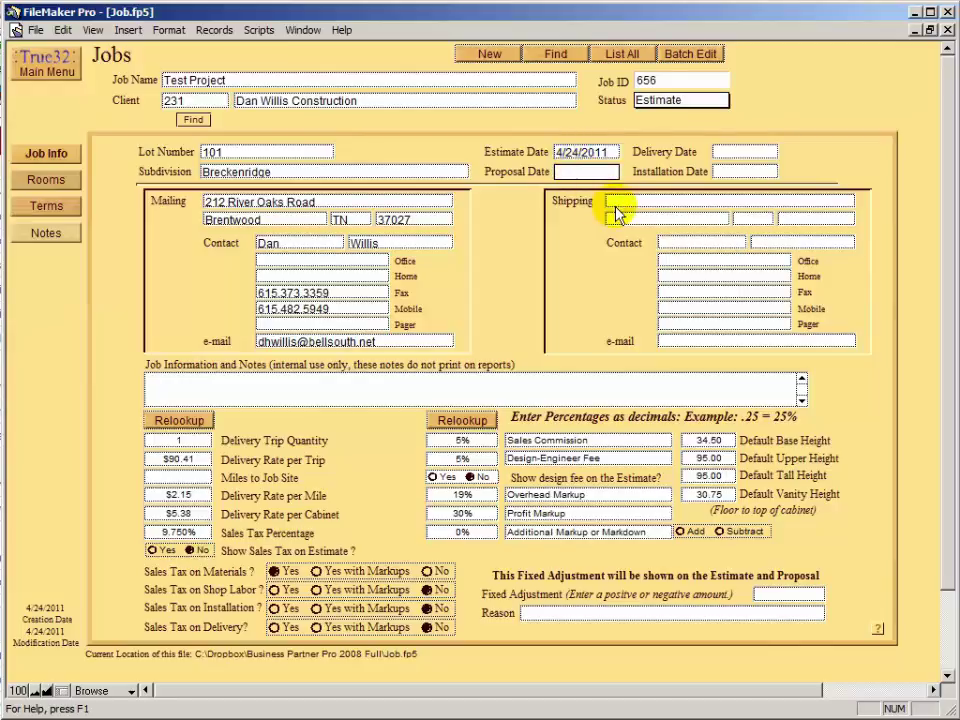
text(123)
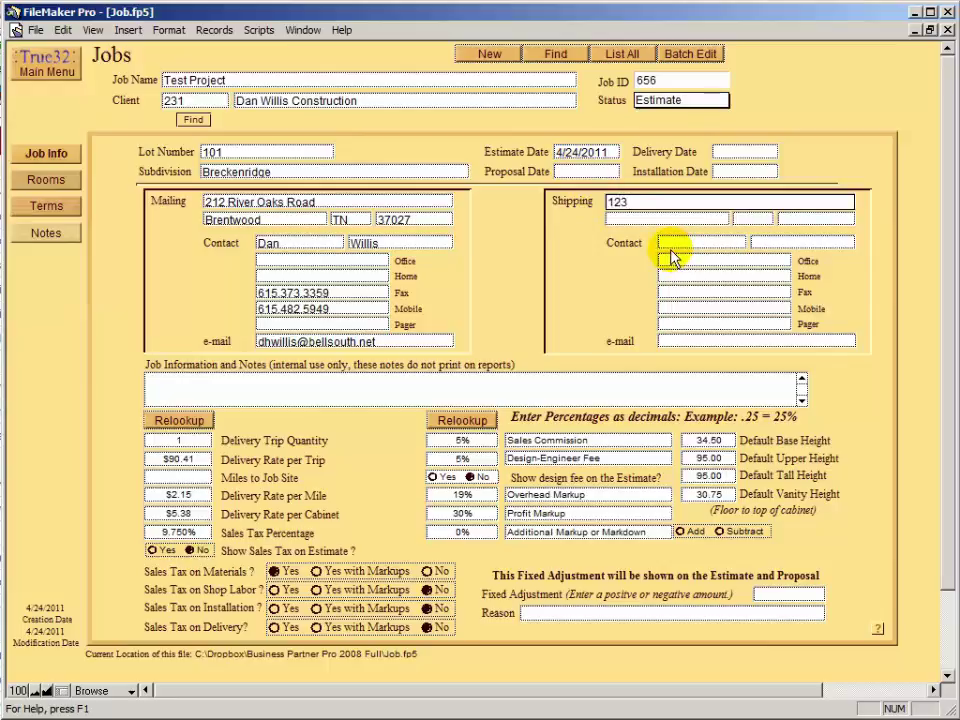
text( Main Street)
click(653, 216)
click(754, 219)
click(800, 220)
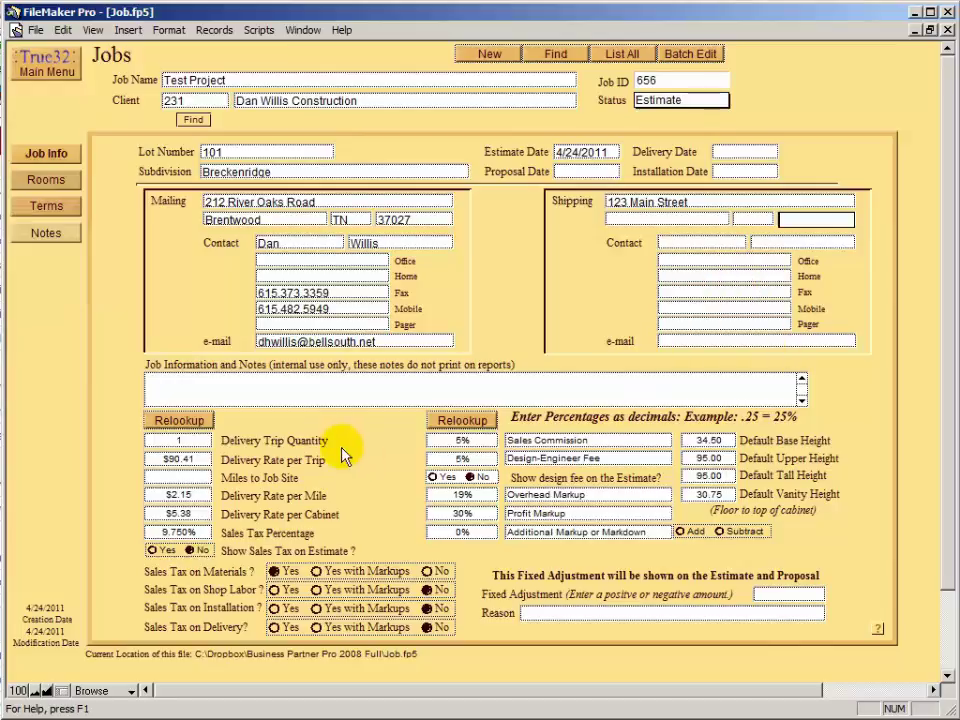
Set the miles to the job site to 32 and commit the entry
click(172, 478)
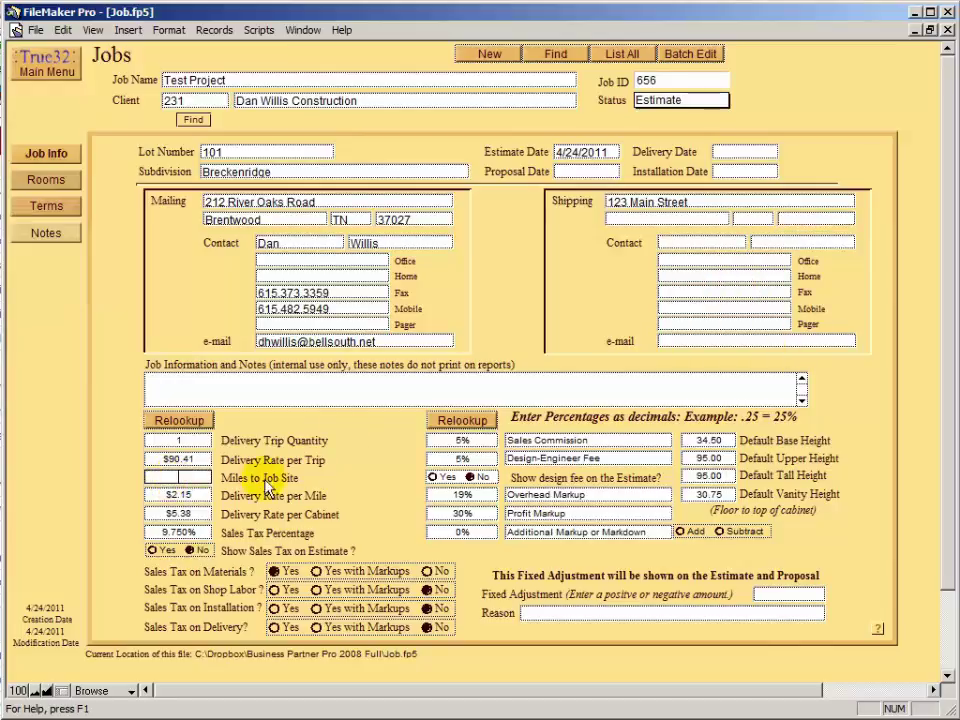
text(32)
click(336, 447)
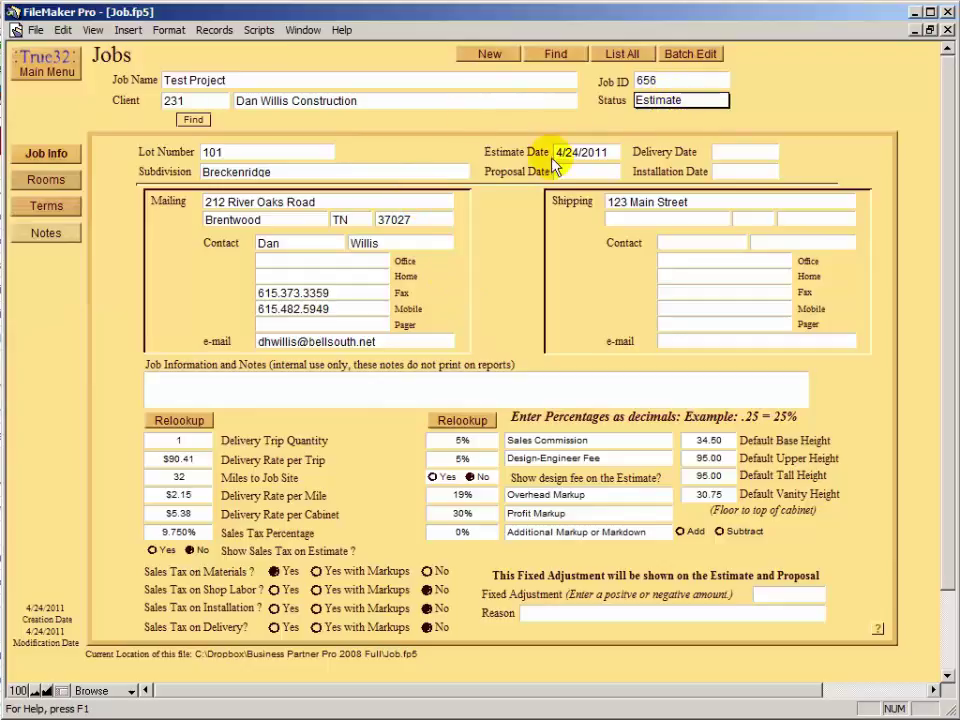
Add a room to the job and choose Kitchen as its room name
click(46, 182)
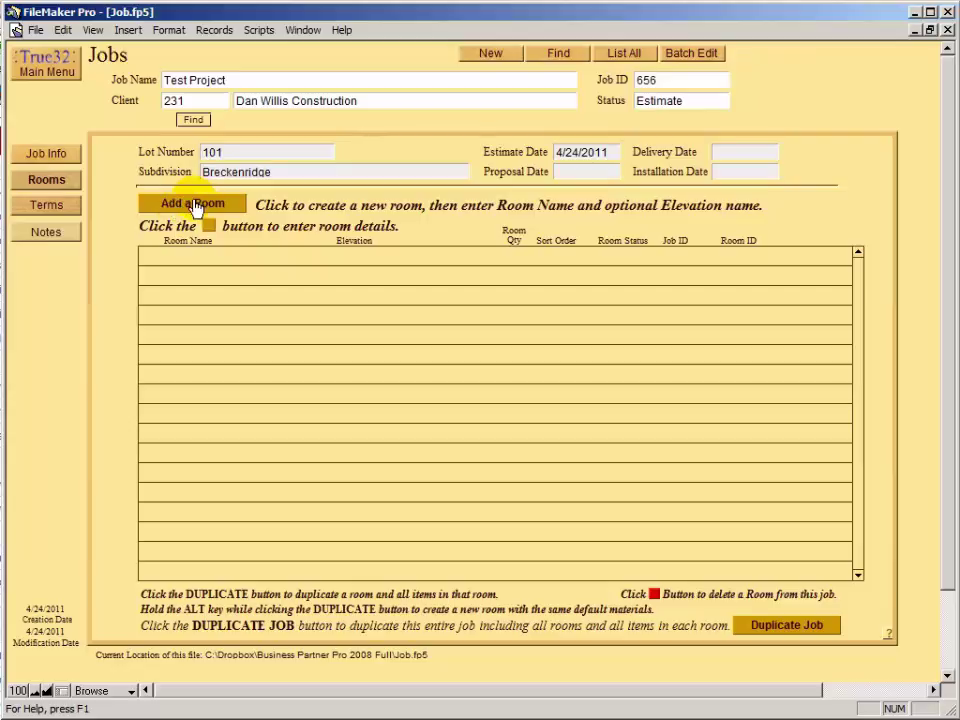
click(194, 210)
click(194, 210)
click(235, 257)
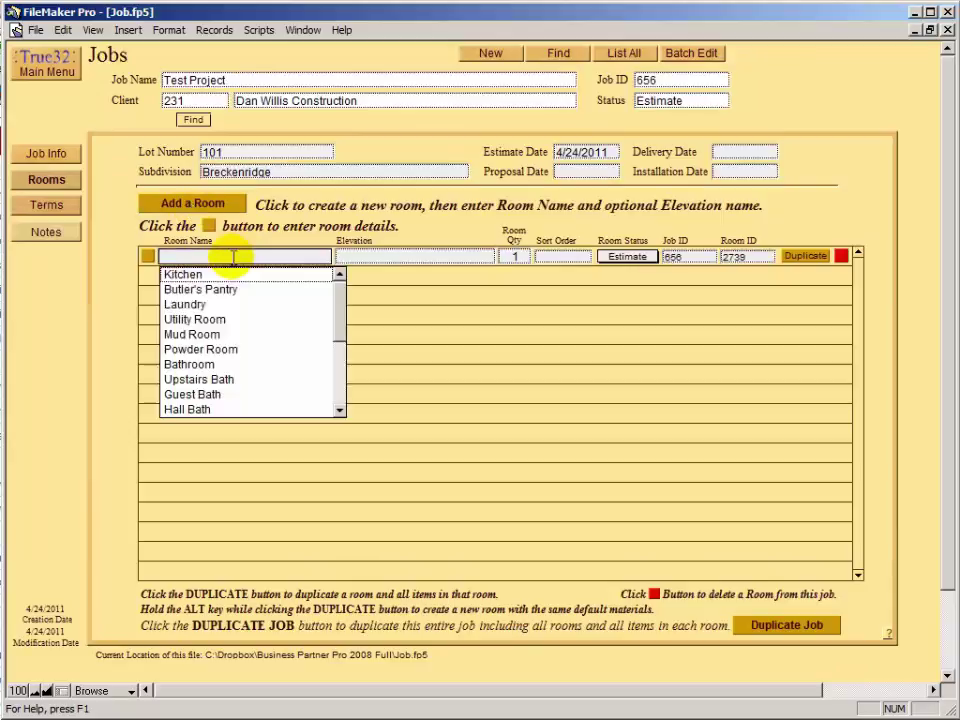
click(184, 274)
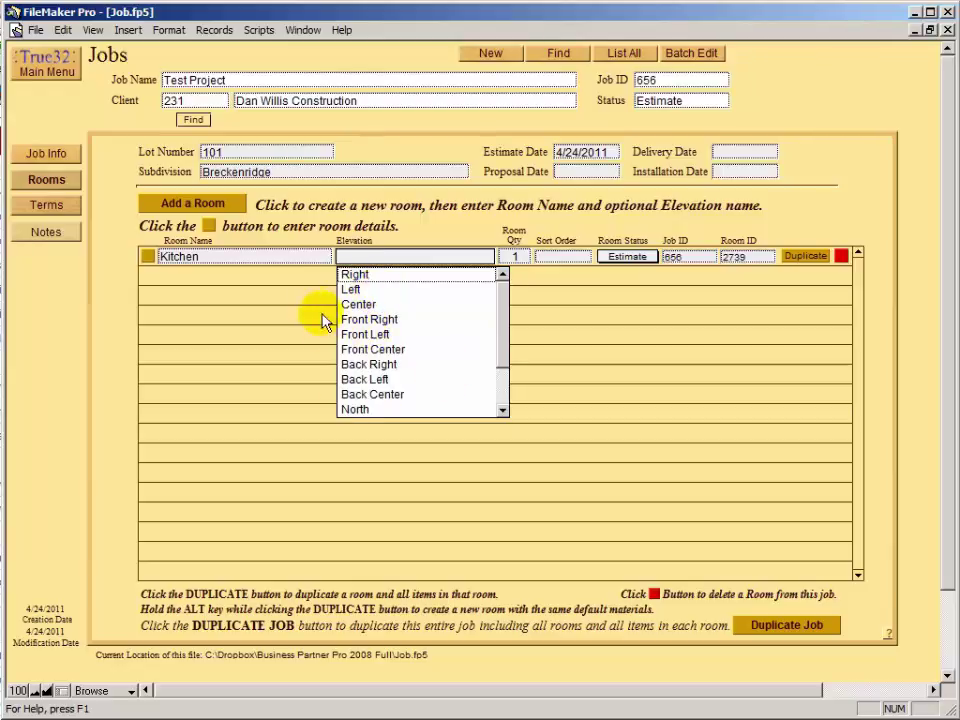
Open the Kitchen room's details and apply default materials set 43, CRP-10, Cherry, Stain Glaze
click(424, 240)
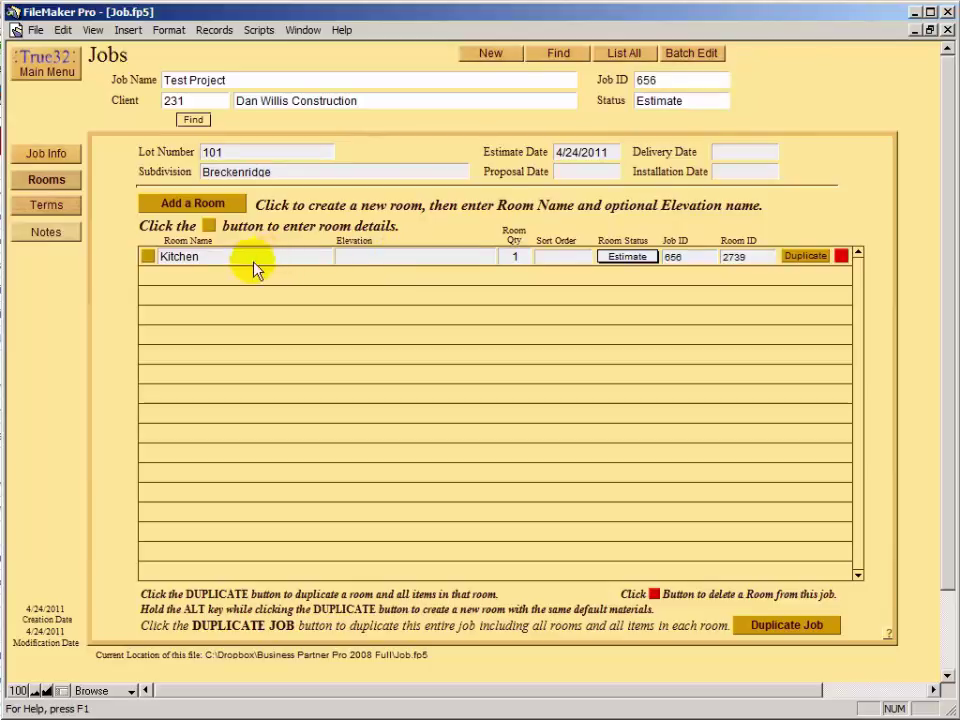
click(148, 257)
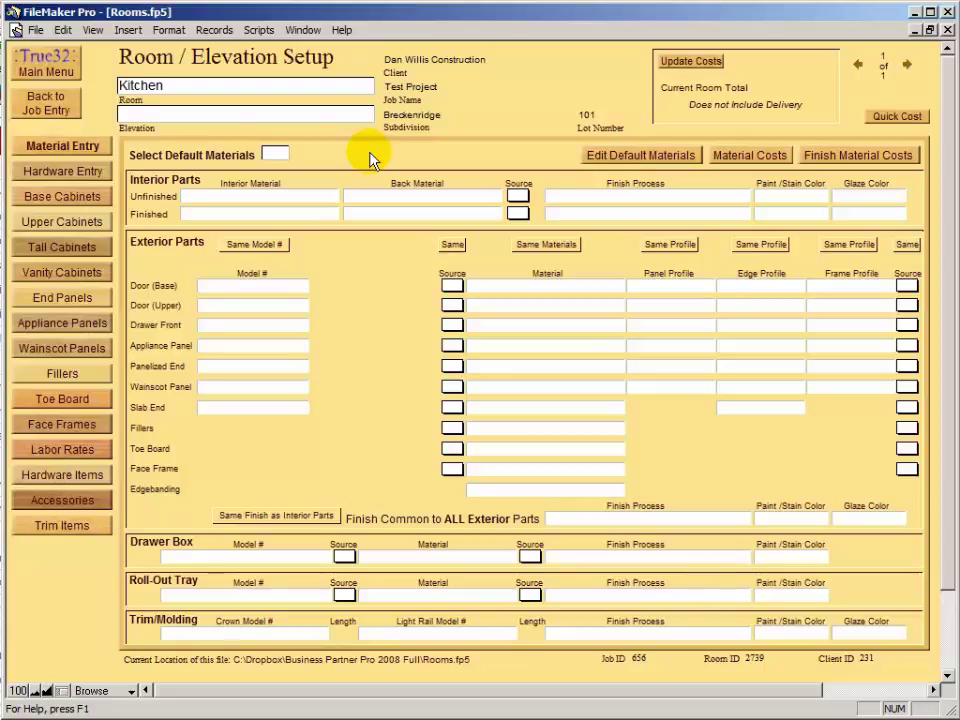
click(282, 155)
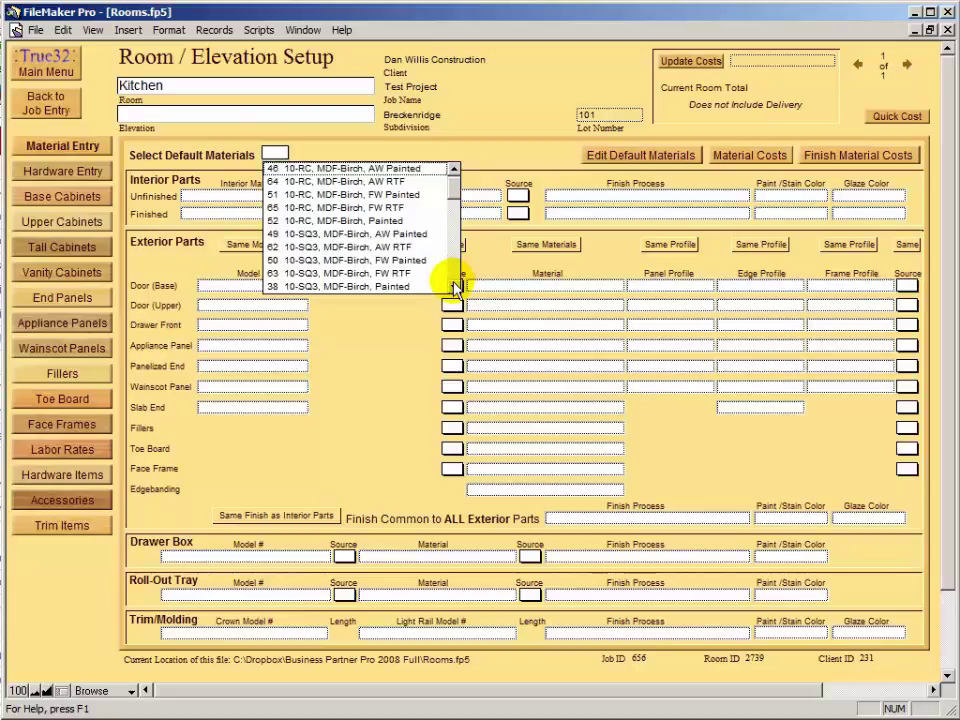
scroll(453, 287, down, 6)
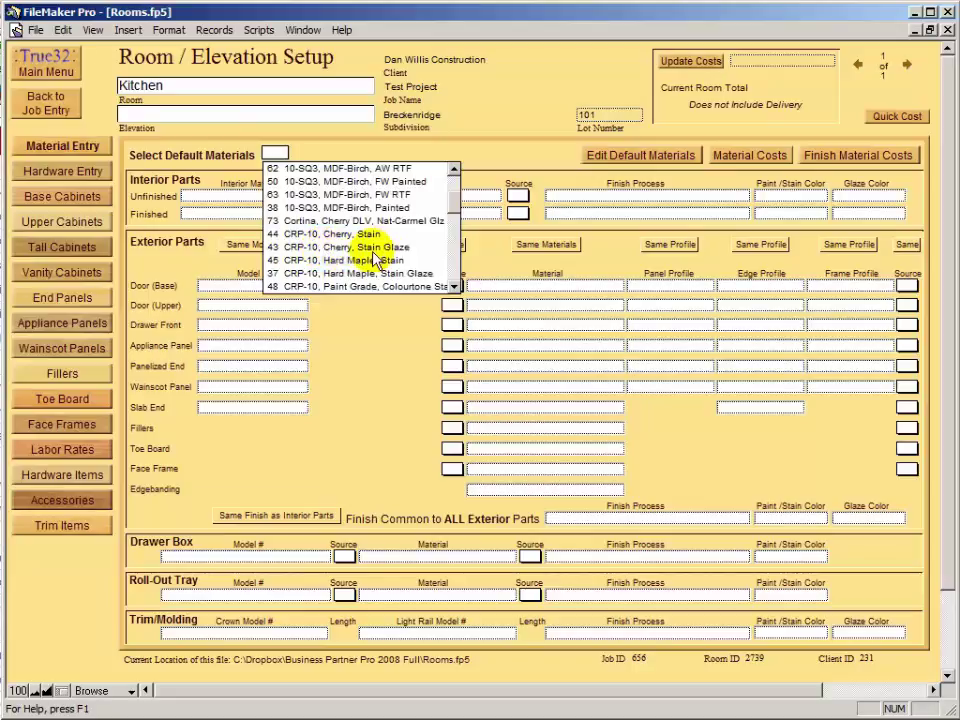
click(345, 247)
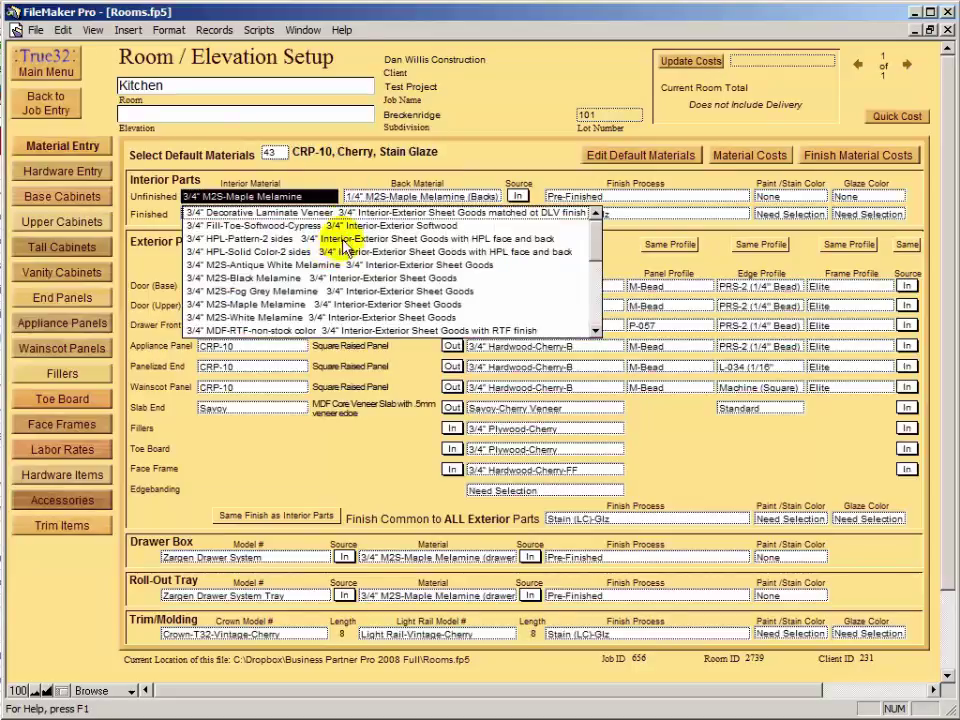
click(492, 174)
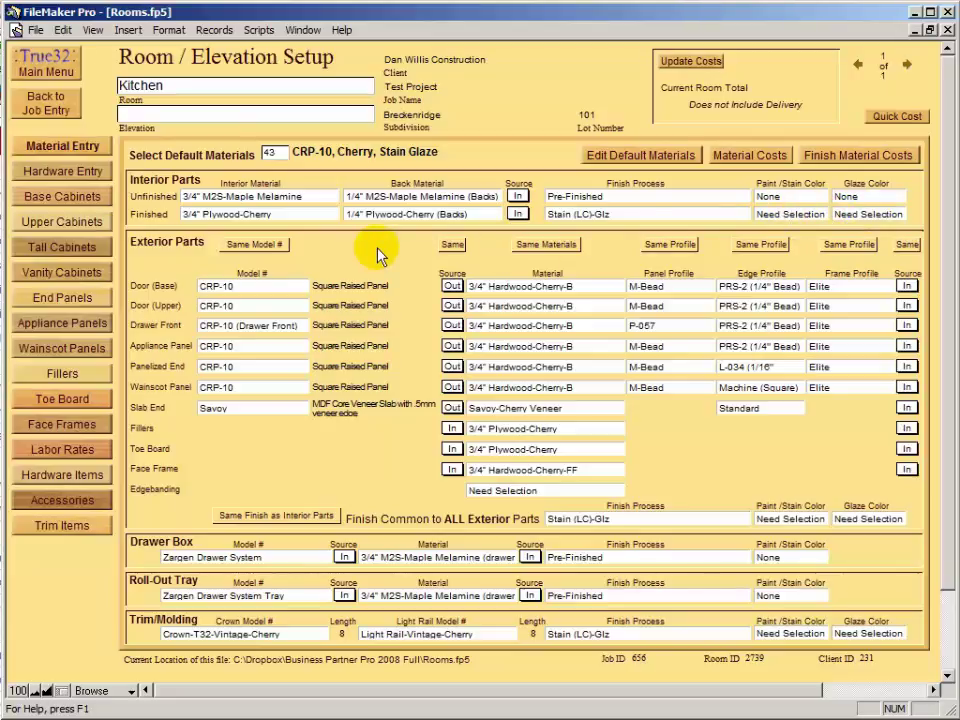
Set the finish process of the finished interior parts to Stain (LC)-Glz-Ant-Dist 3
click(614, 216)
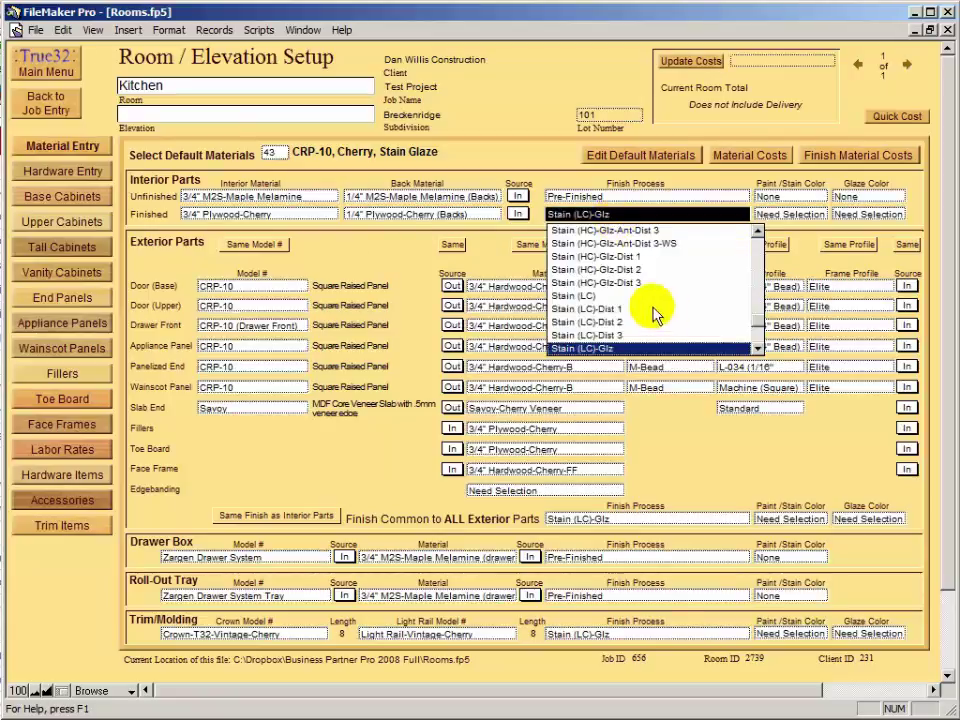
scroll(698, 345, down, 2)
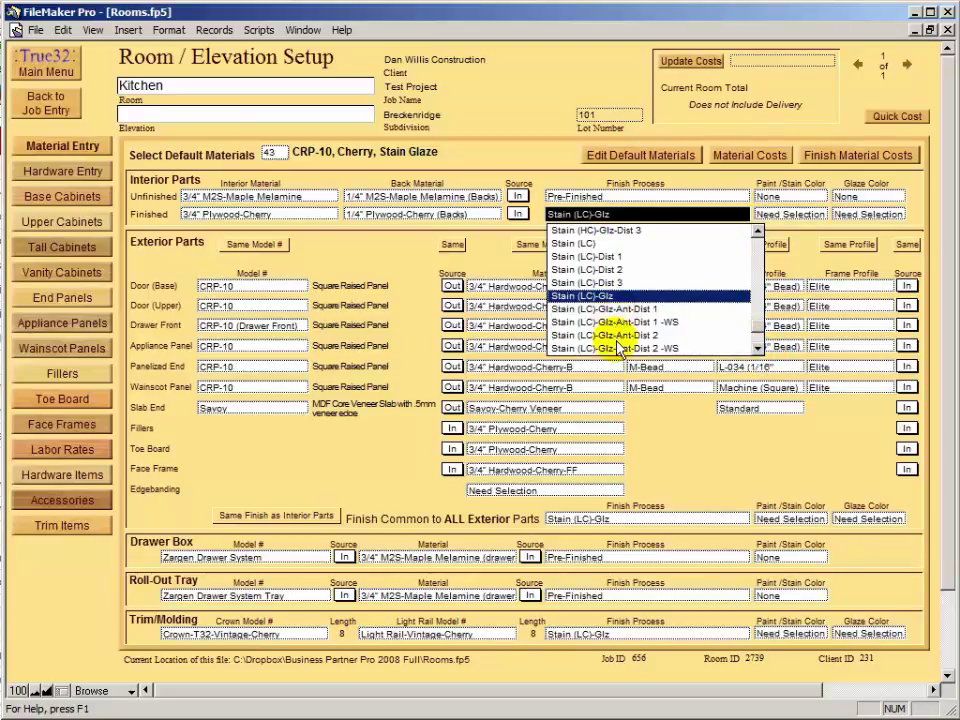
scroll(696, 344, down, 1)
click(651, 336)
key(Tab)
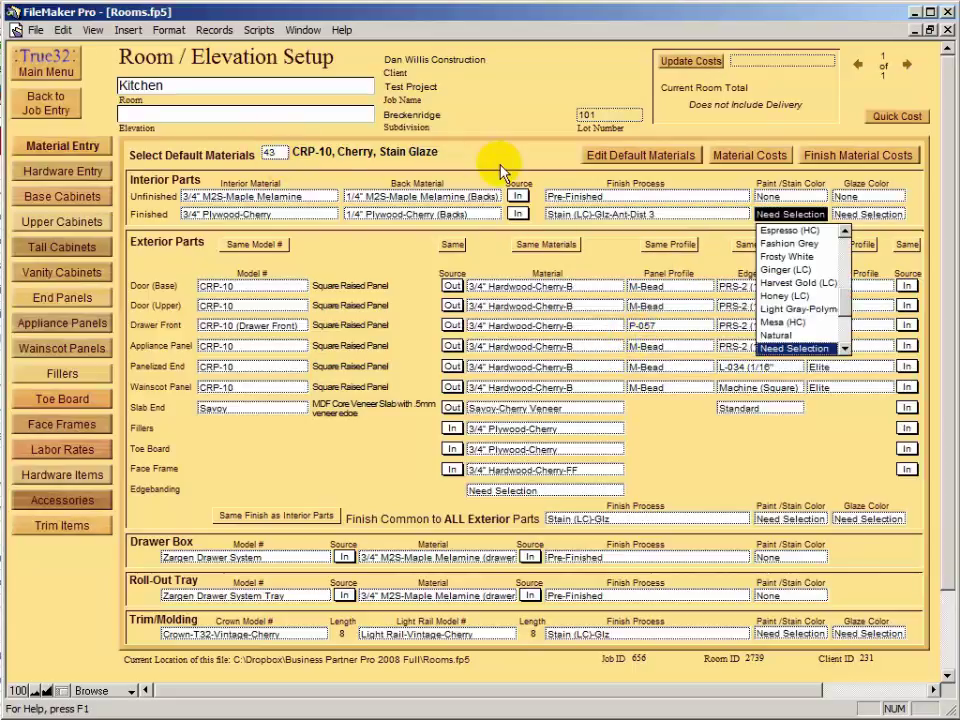
Give the finished interior parts Ginger (LC) stain and Brown glaze, and apply the same finish to the exterior parts
click(790, 270)
key(Tab)
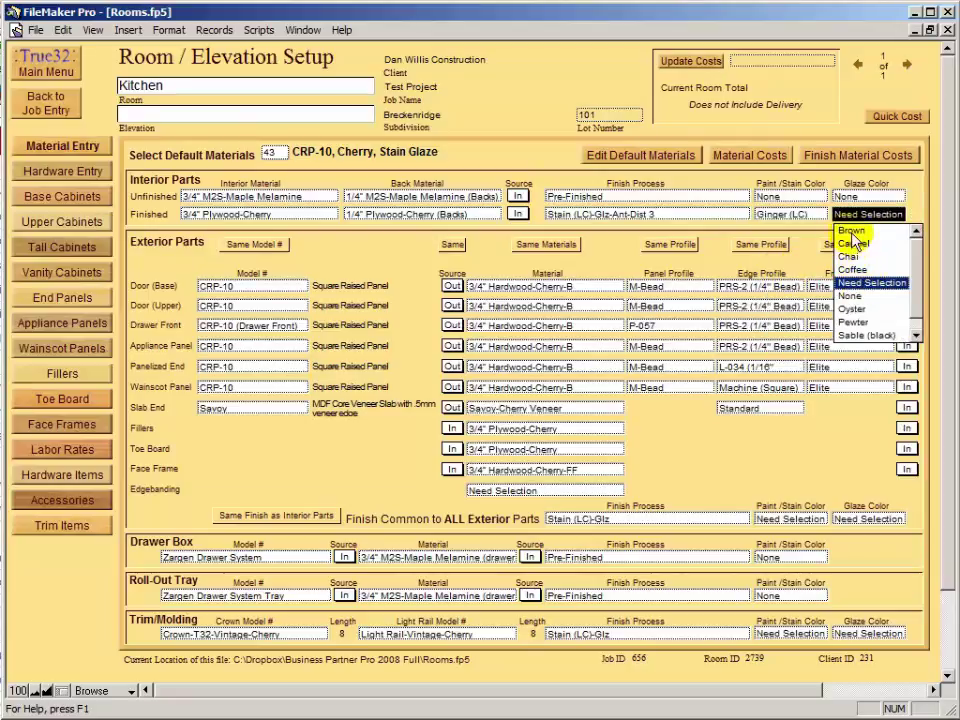
click(855, 231)
key(Tab)
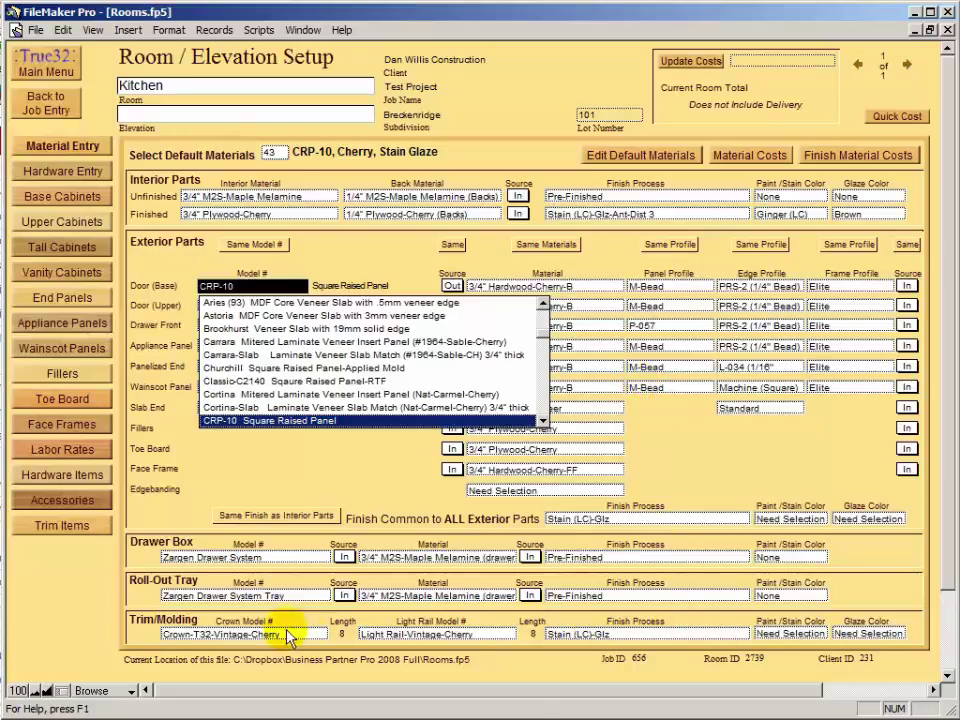
click(279, 517)
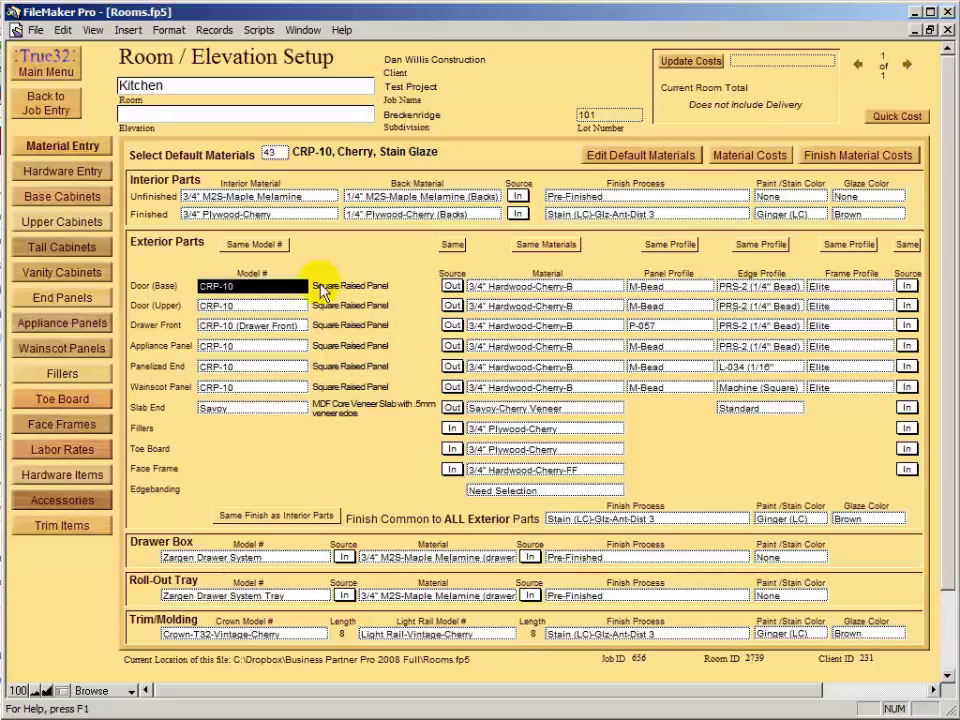
click(508, 492)
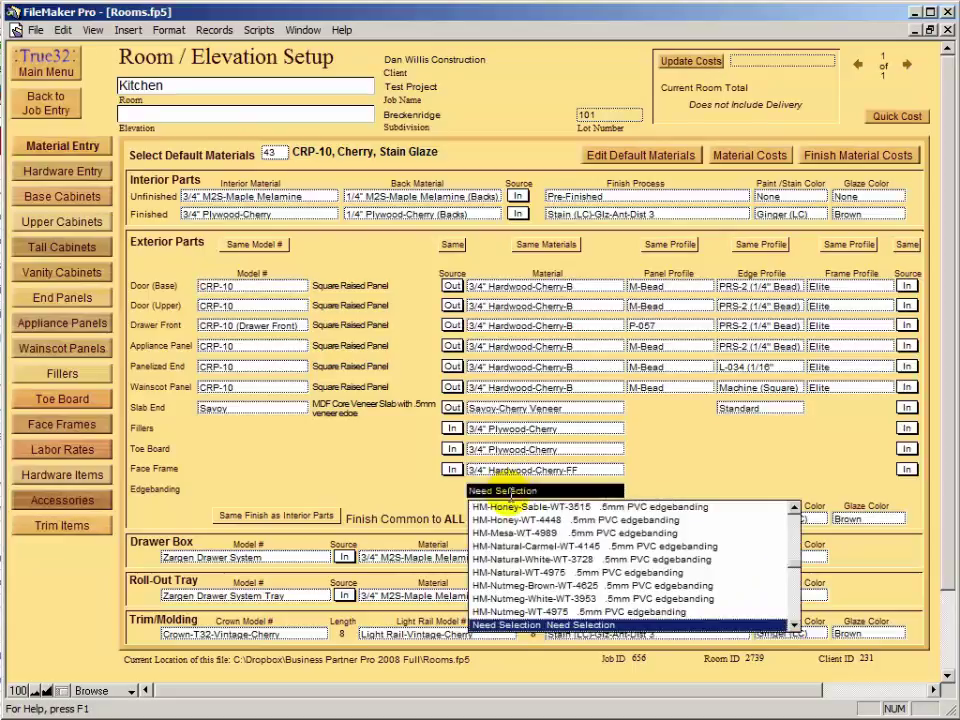
key(c)
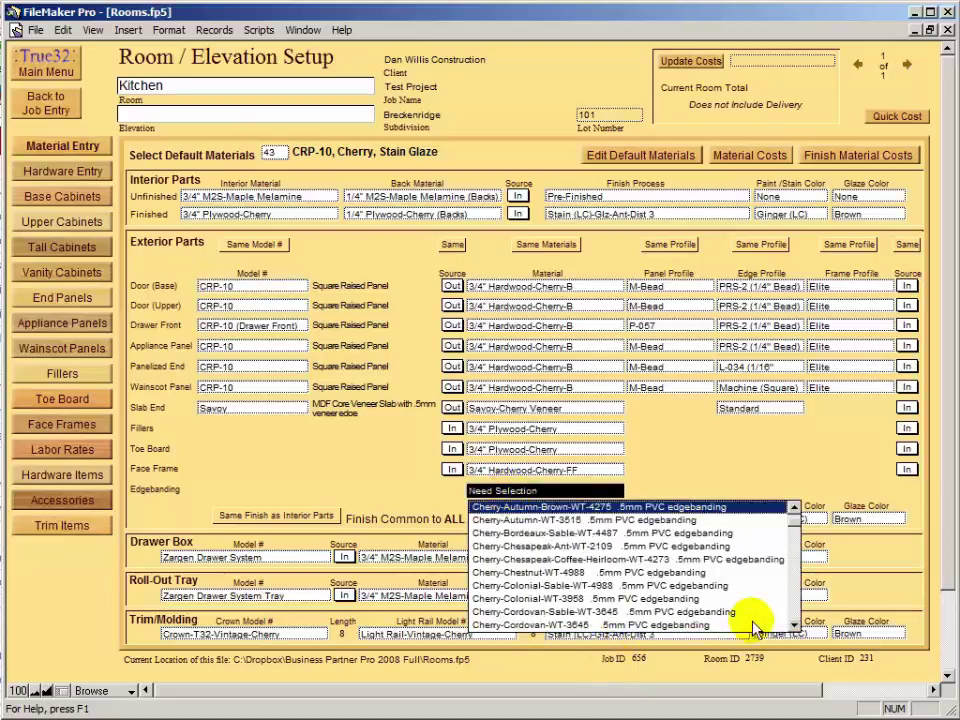
drag(795, 628, 795, 628)
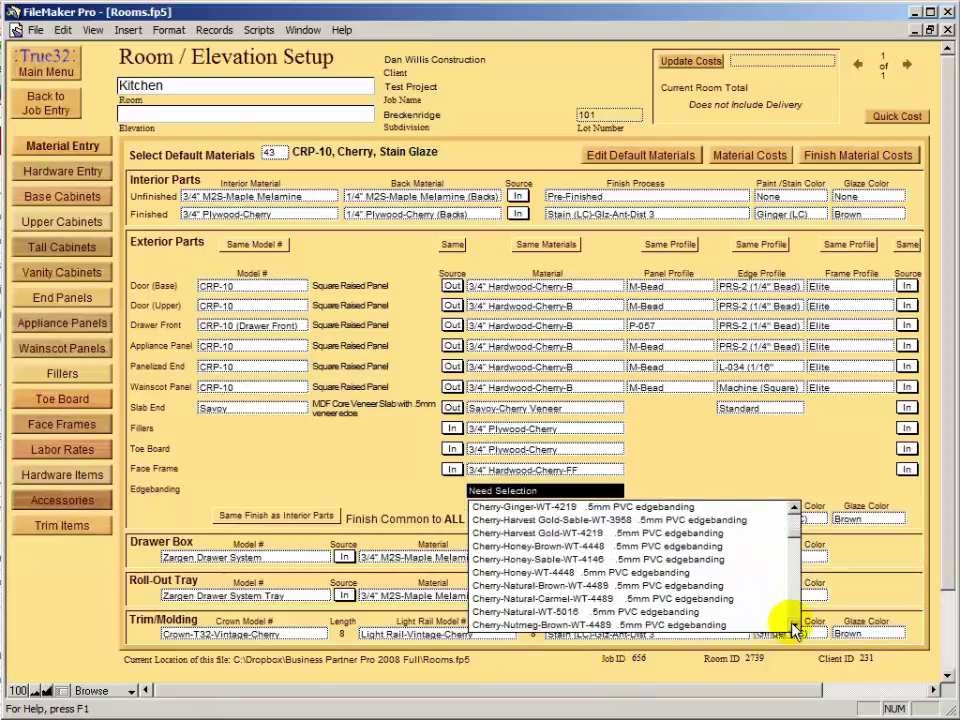
click(795, 507)
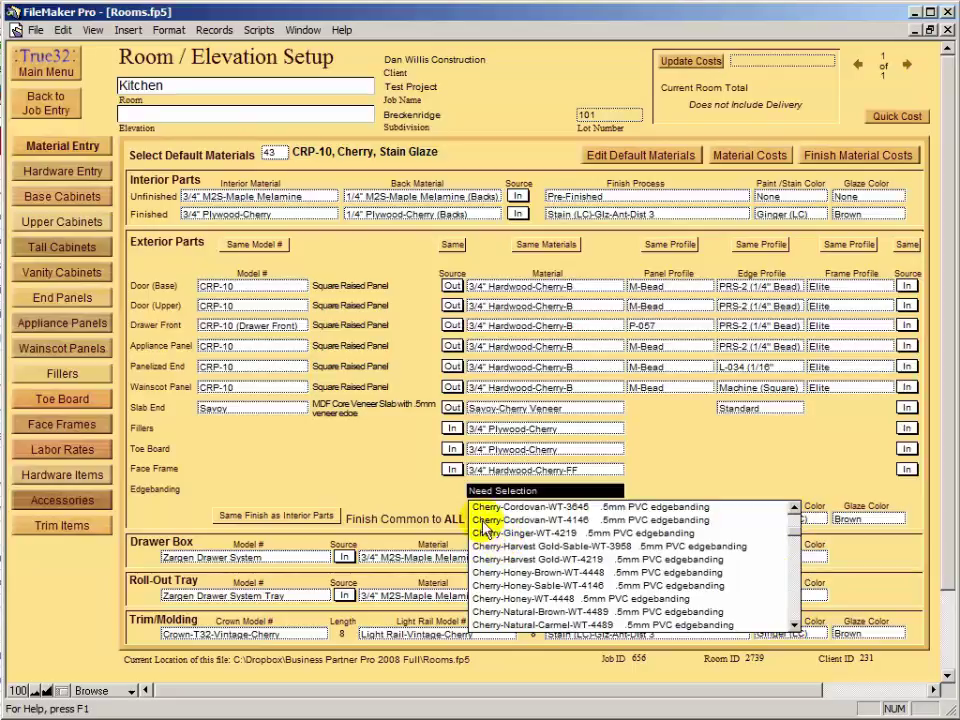
click(333, 474)
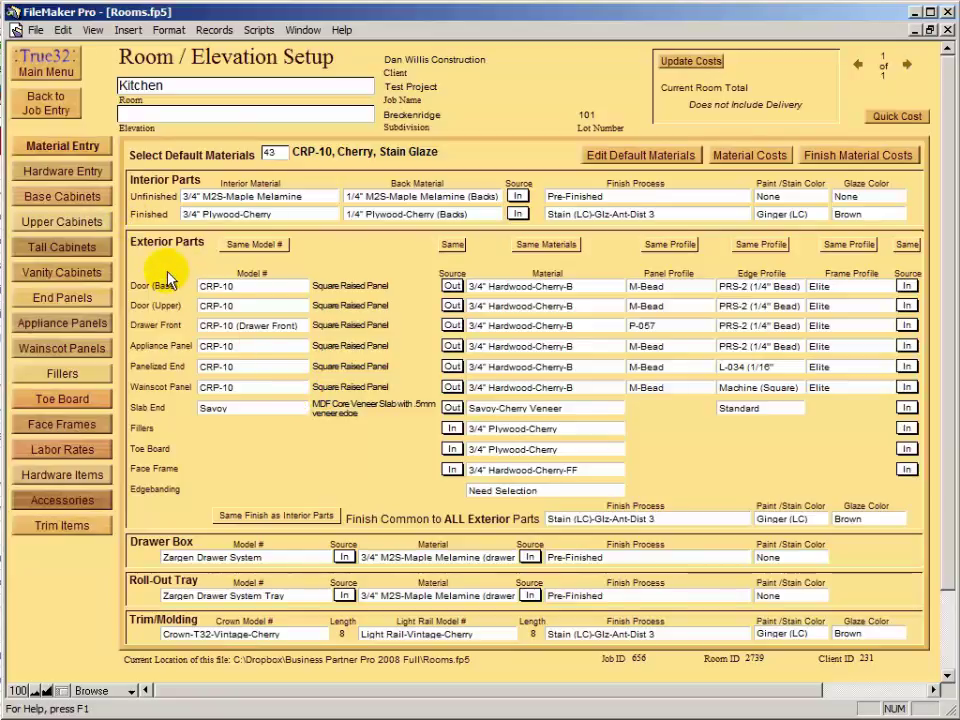
Apply default hardware set 61, Zargen-Knob-$5.00 Budget Surface, to the Kitchen room
click(57, 178)
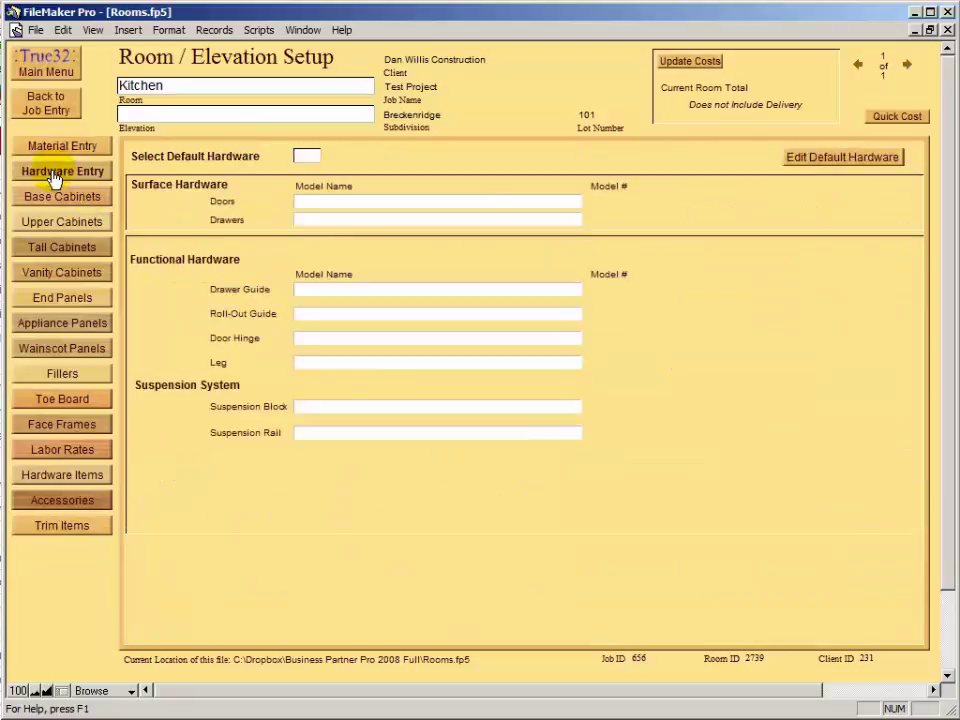
click(307, 158)
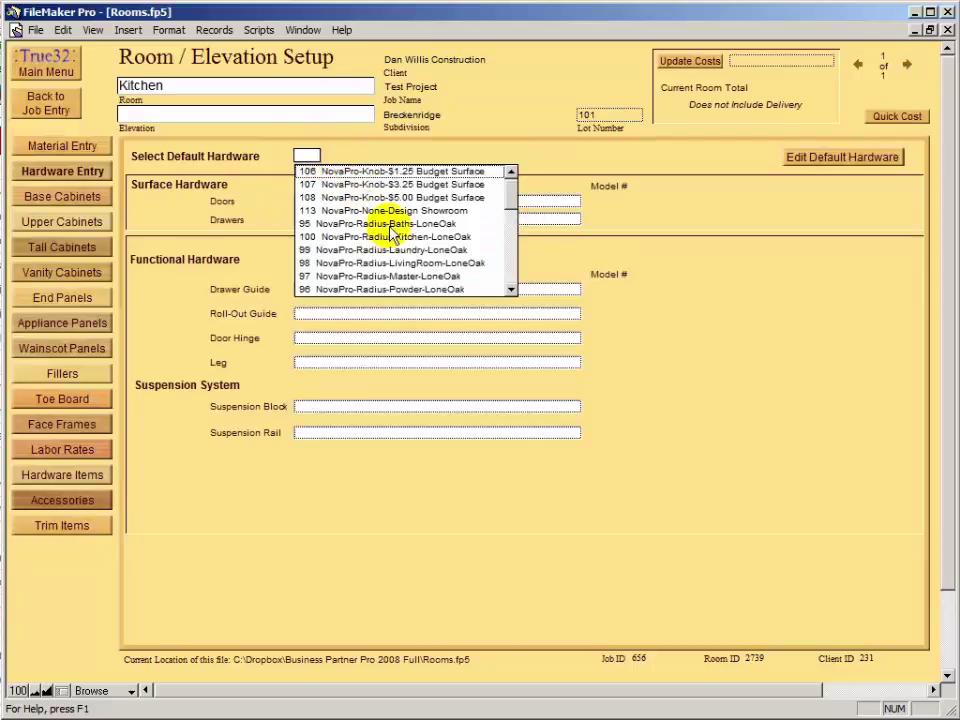
click(512, 276)
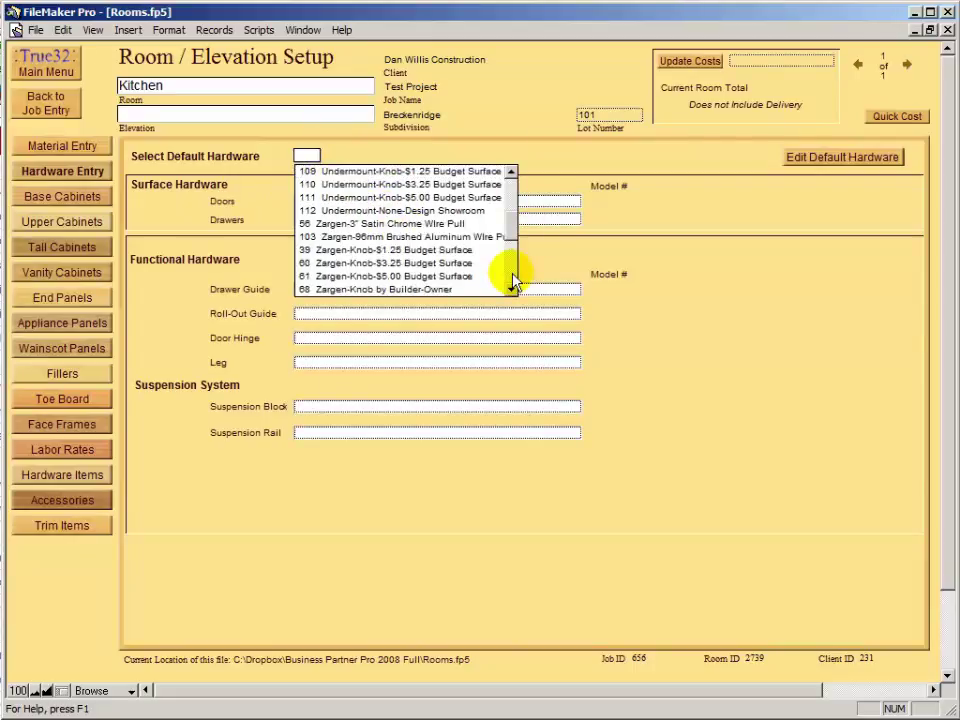
click(443, 276)
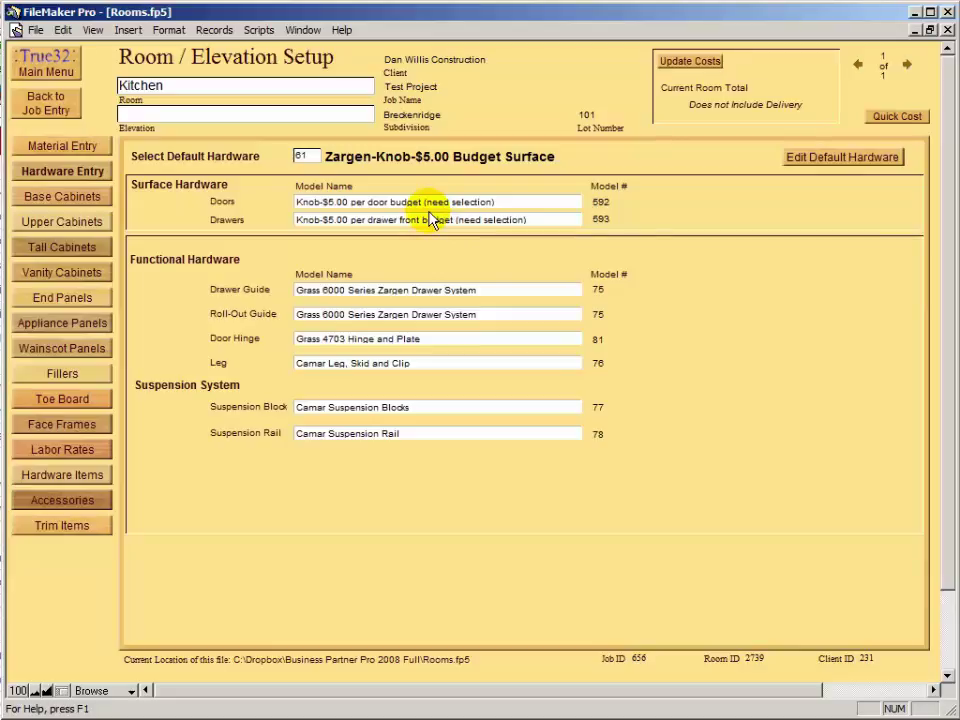
Enter 10 as the unfinished interior footage for the Kitchen's base cabinets
click(68, 204)
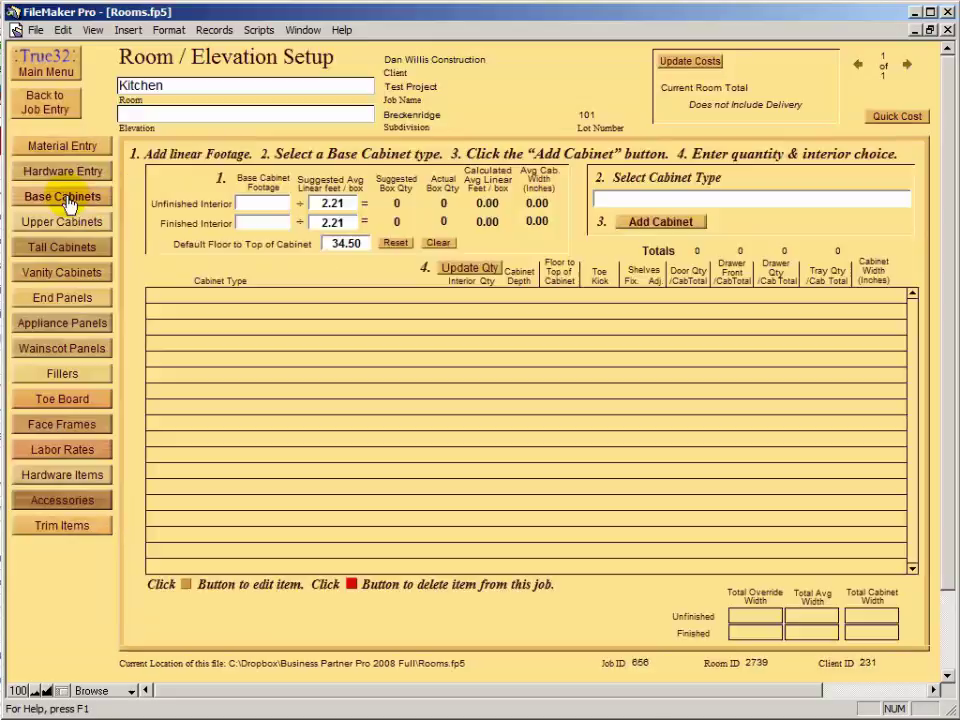
click(256, 205)
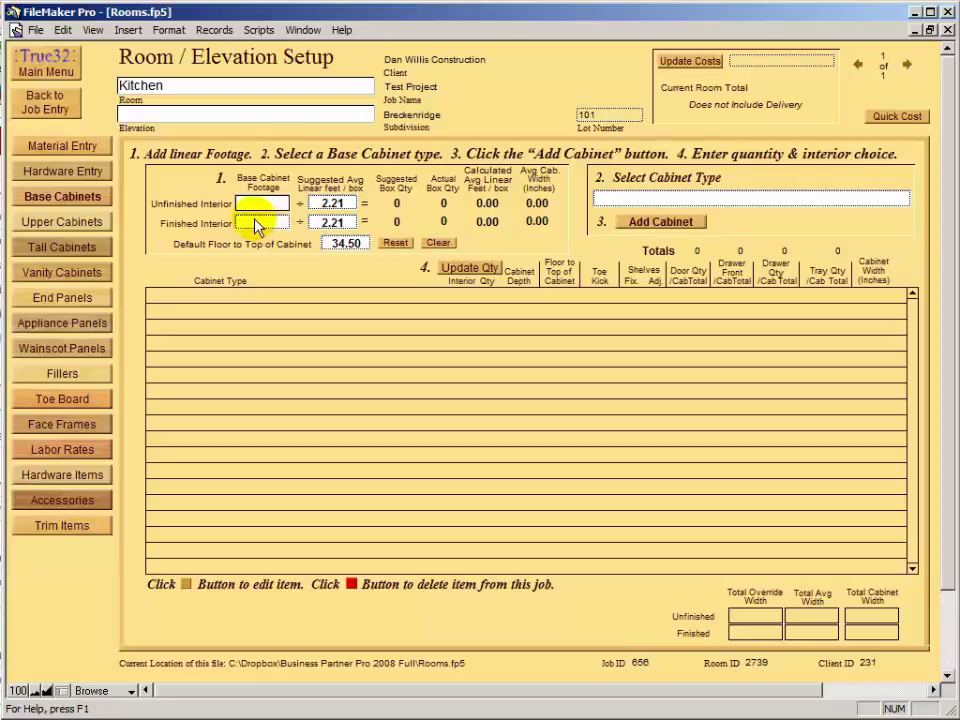
text(10)
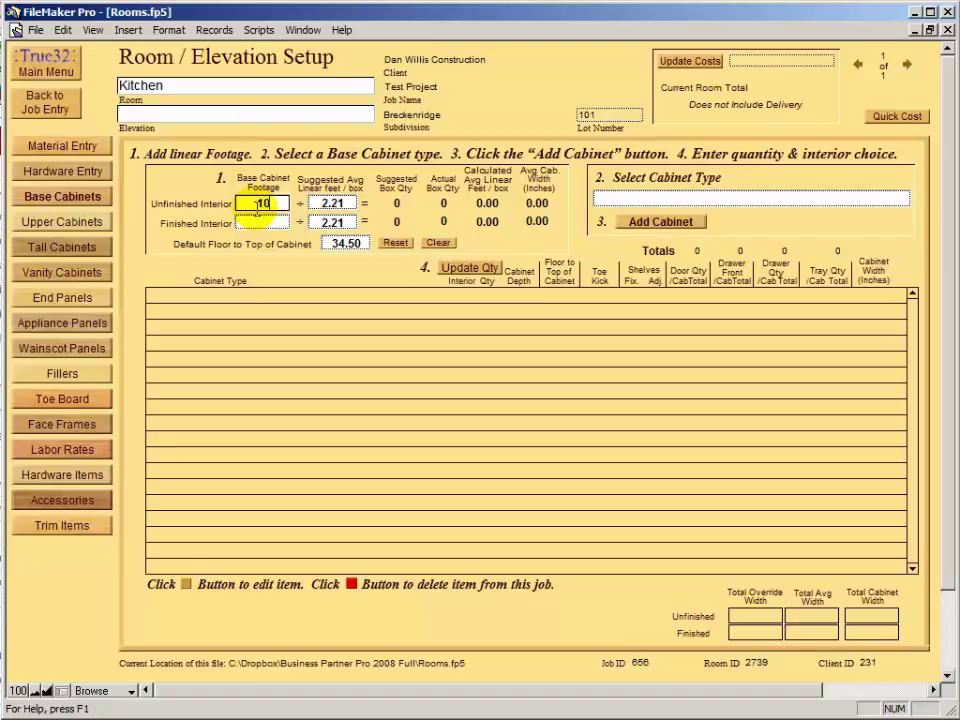
click(489, 206)
Add a Base-FA-1 Drawer over Pair cabinet to the Kitchen's base cabinets
click(724, 200)
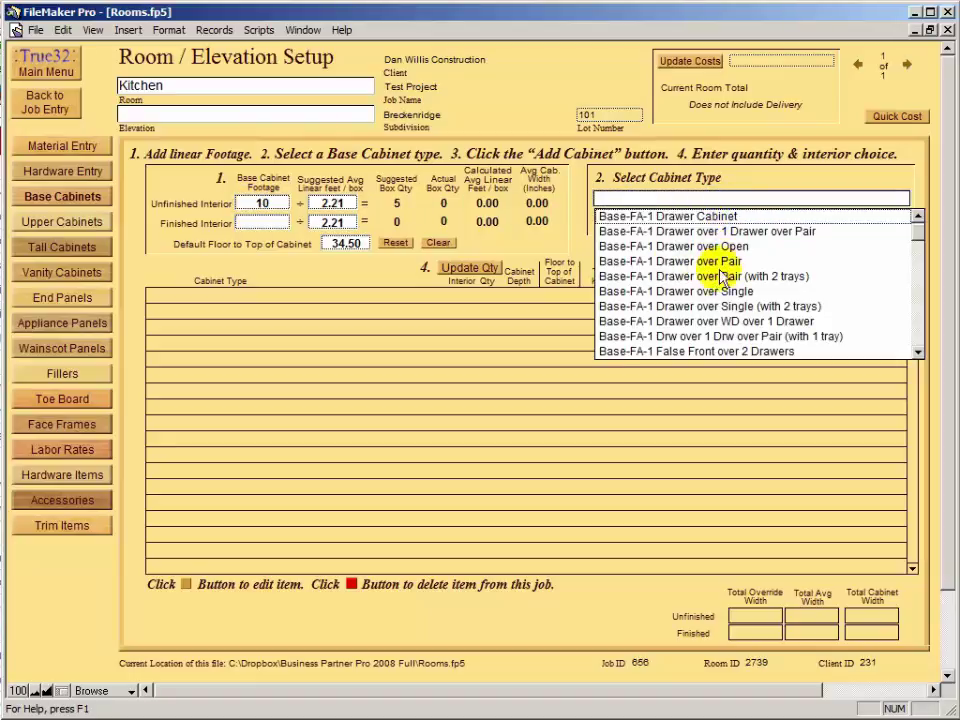
click(686, 264)
click(686, 264)
click(664, 226)
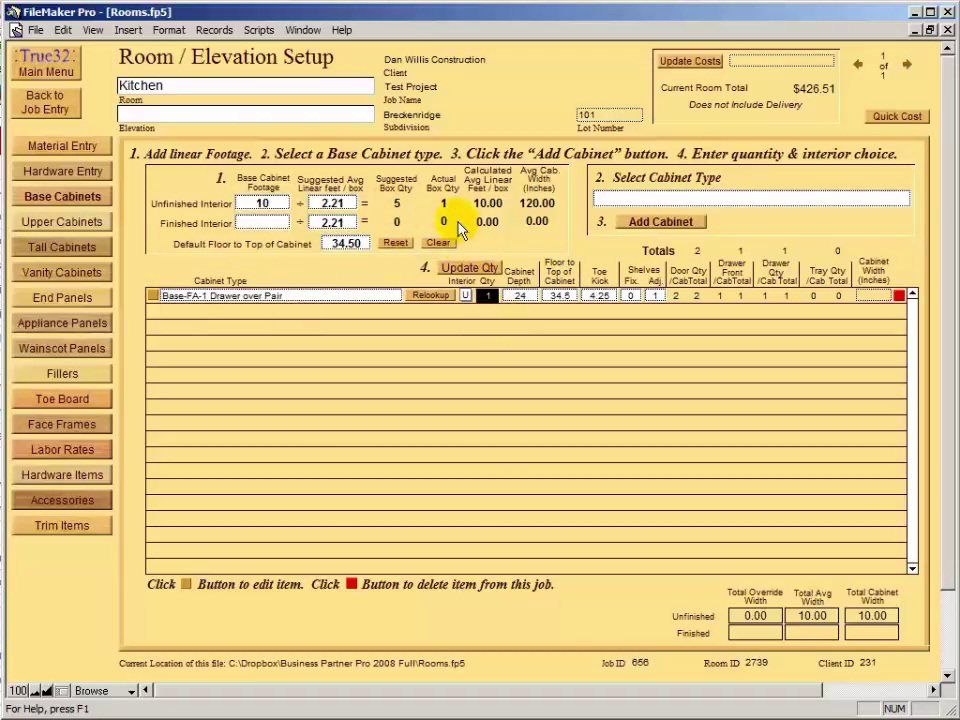
Set the quantity of the Base-FA-1 Drawer over Pair cabinet to 5 and update the base cabinet quantities
click(489, 297)
text(5)
click(528, 298)
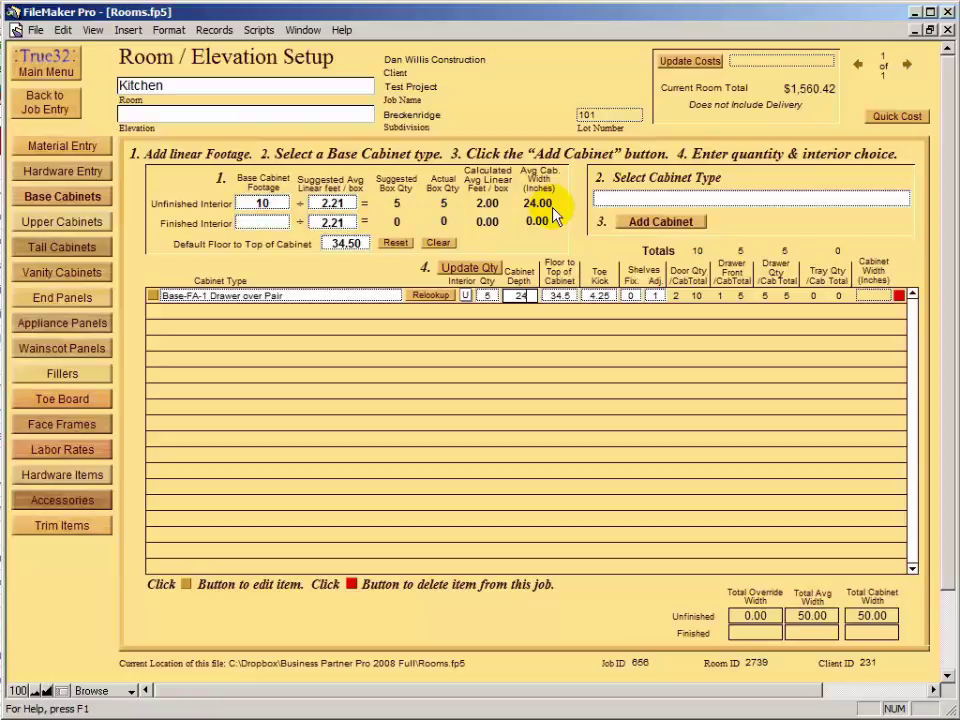
key(Return)
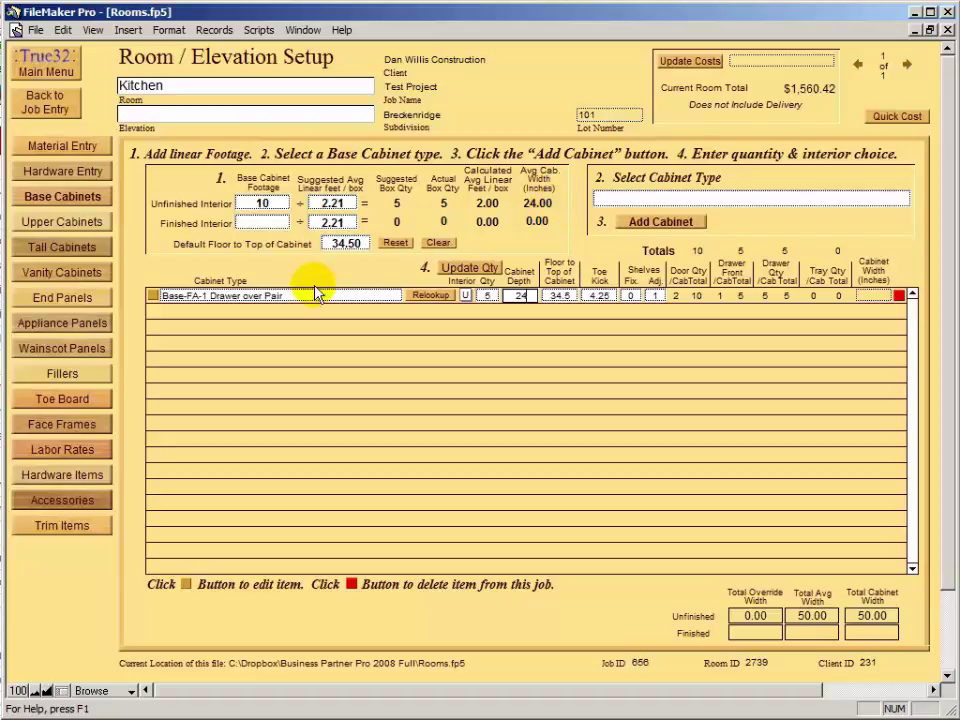
click(360, 275)
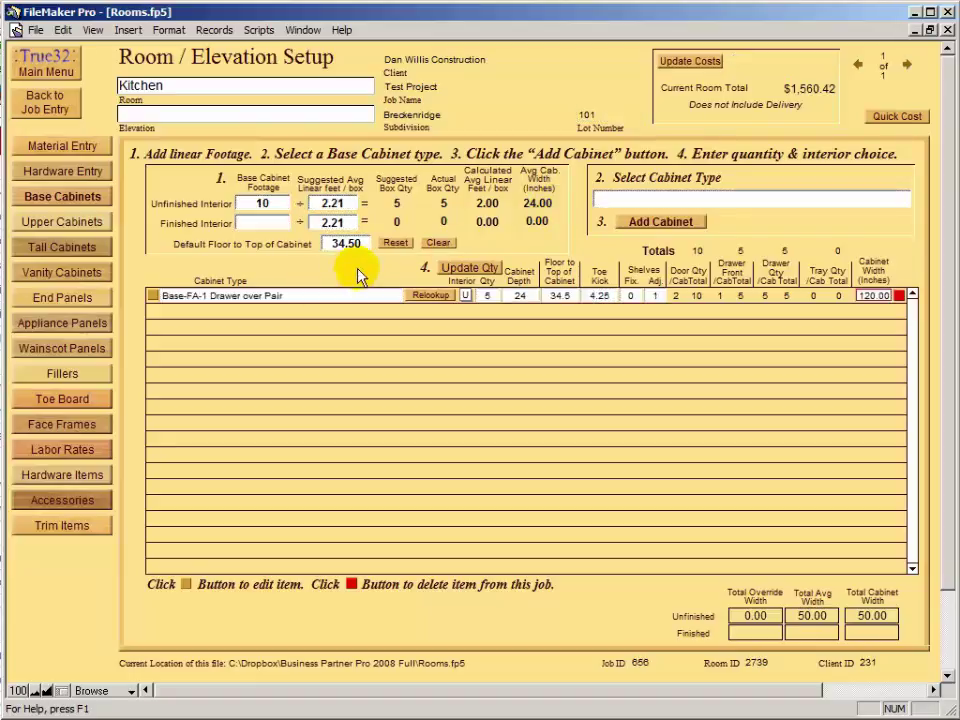
click(468, 268)
click(487, 298)
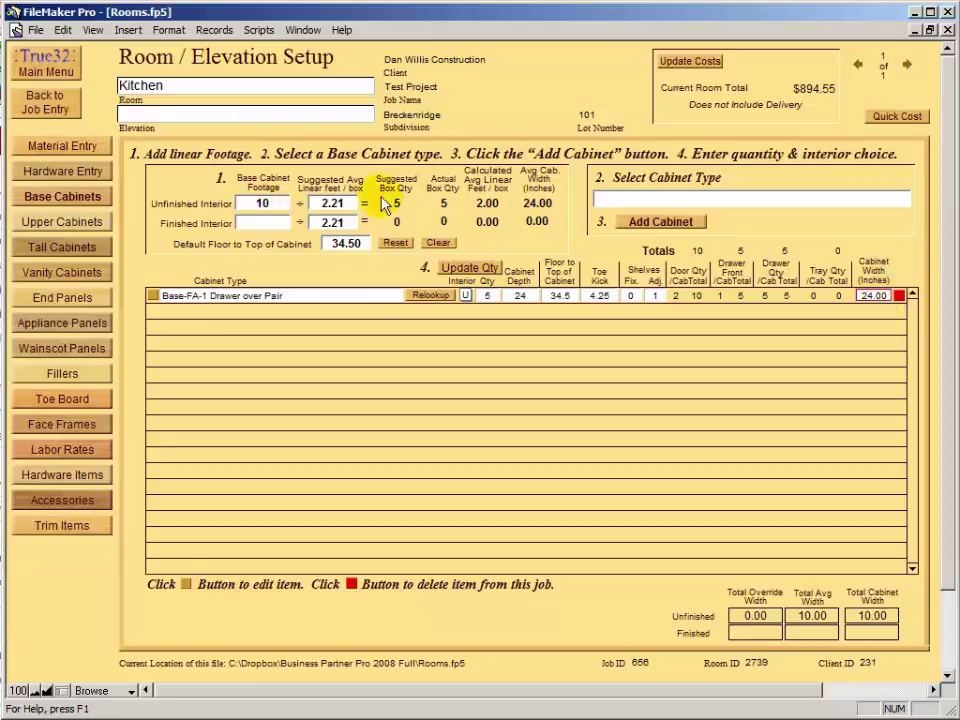
Enter 8 as the unfinished interior footage for the Kitchen's upper cabinets
click(63, 222)
click(265, 204)
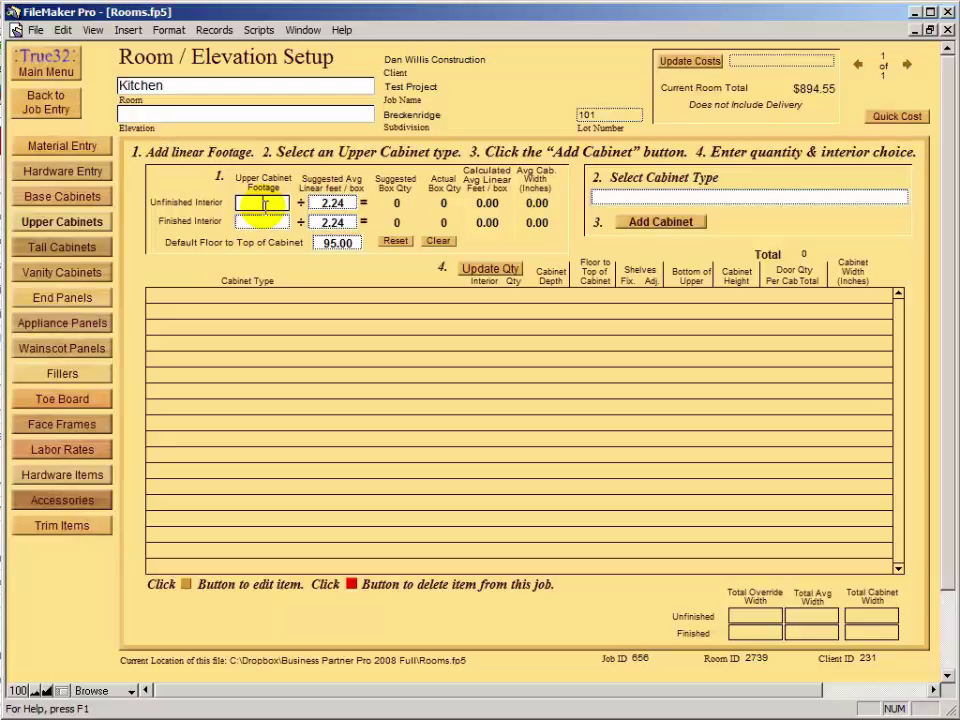
text(8)
Add an Upper-FA-Pair cabinet to the Kitchen's upper cabinets with a quantity of 4
click(760, 201)
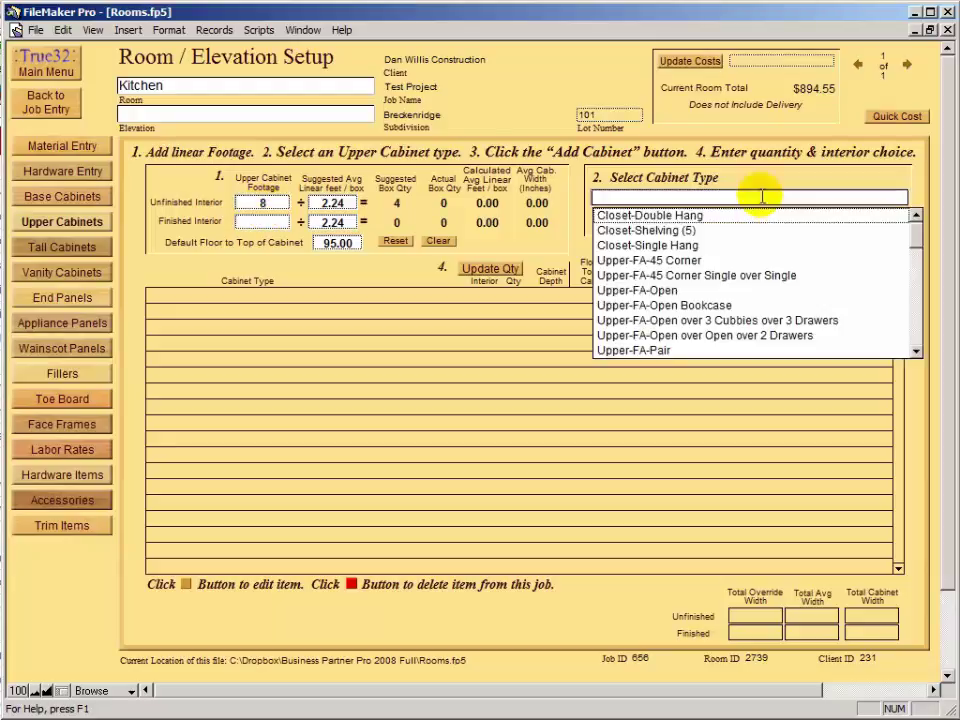
click(660, 351)
click(660, 218)
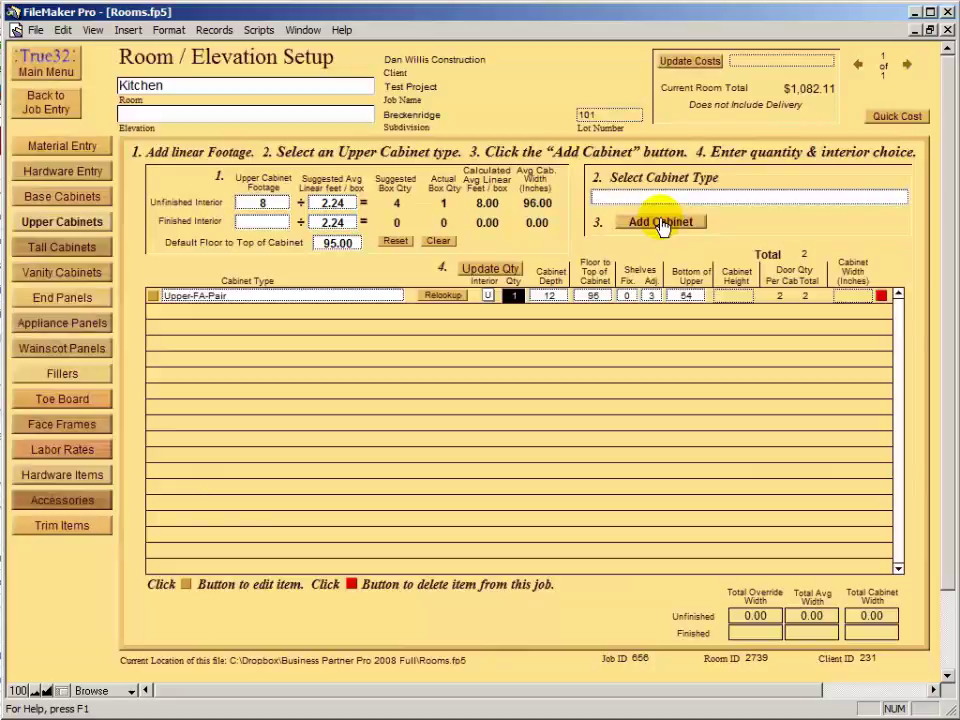
text(4)
click(402, 272)
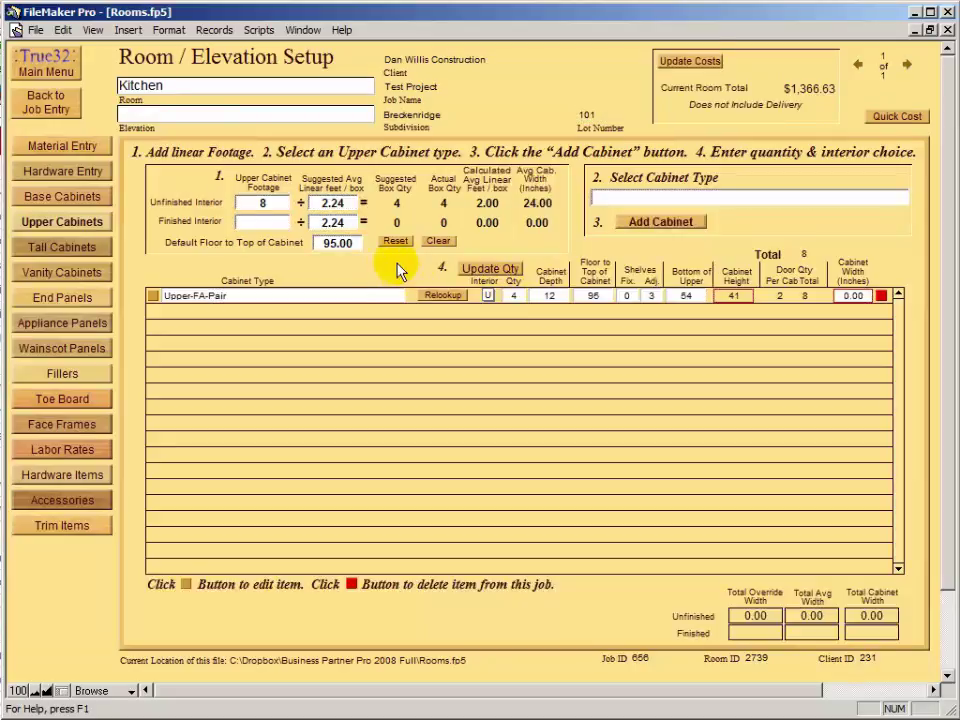
Enter 3 as the finished interior footage for the upper cabinets and add an Upper-FA-Open cabinet
click(263, 222)
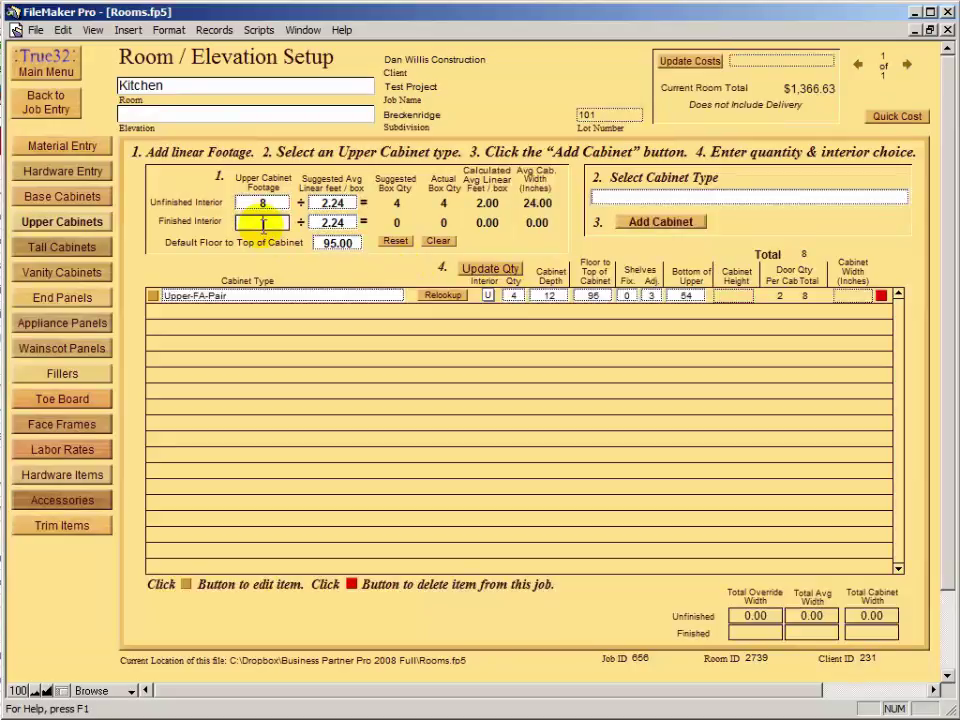
text(3)
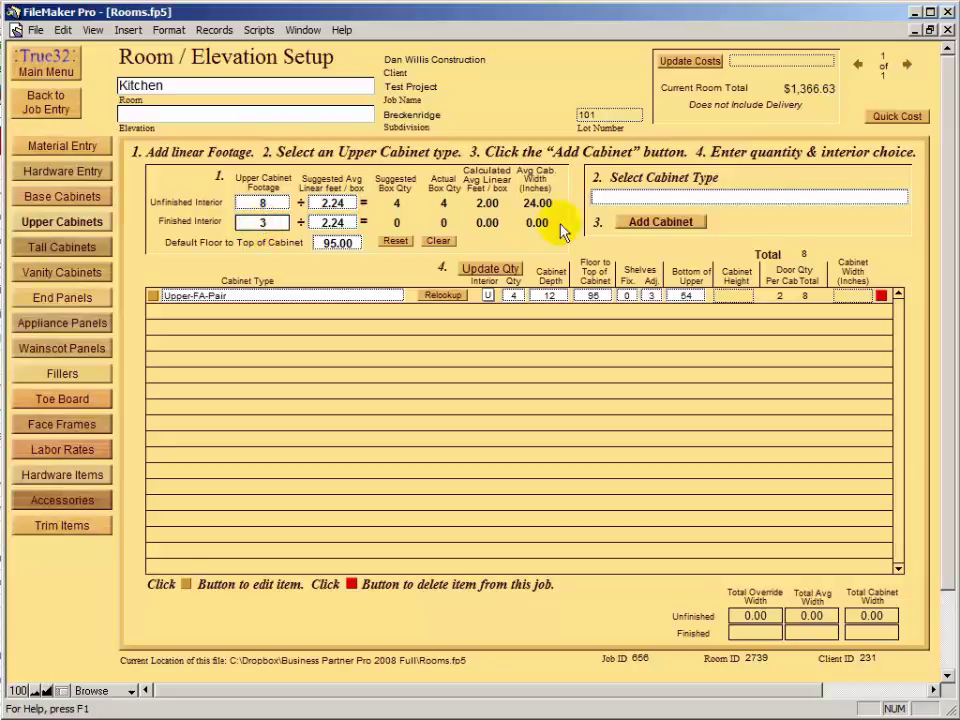
click(745, 197)
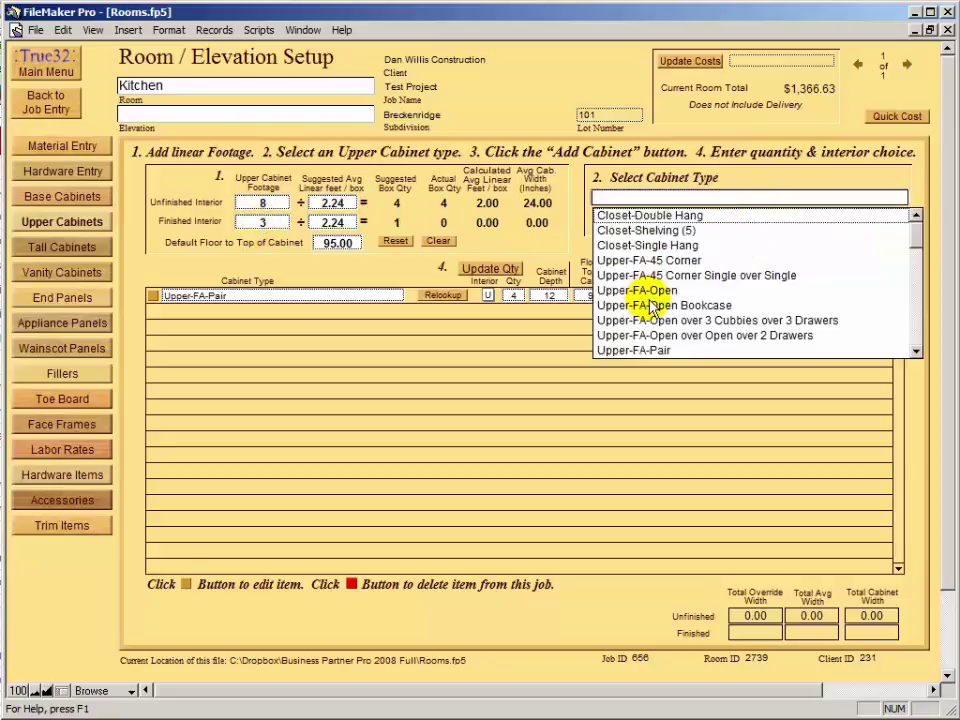
click(647, 290)
click(647, 225)
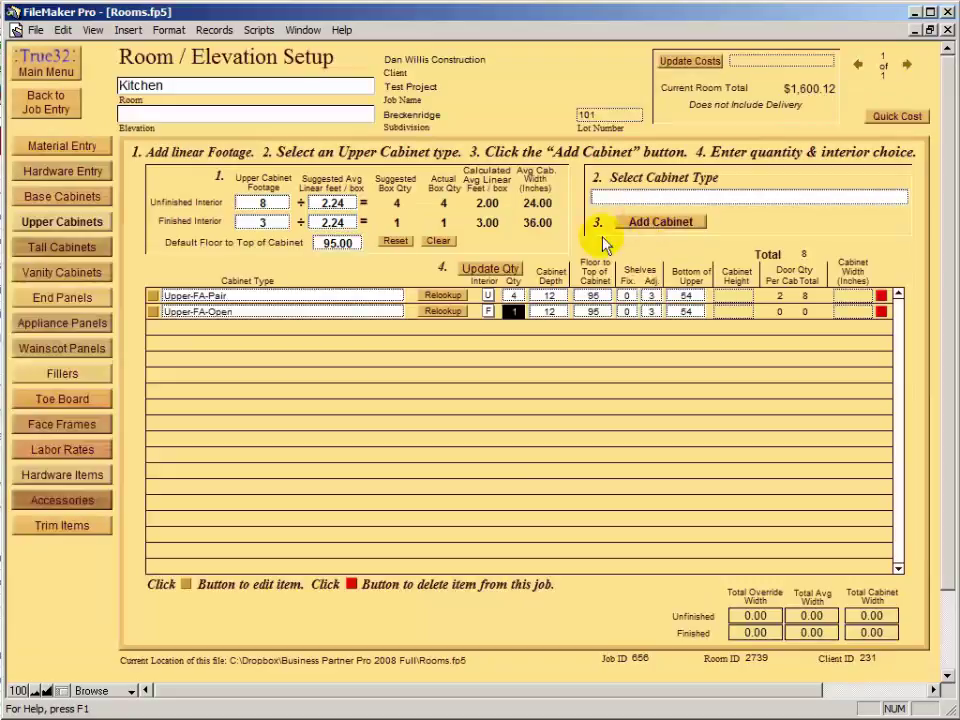
Clear the finished interior footage of the upper cabinets and enter it again as 3
click(275, 223)
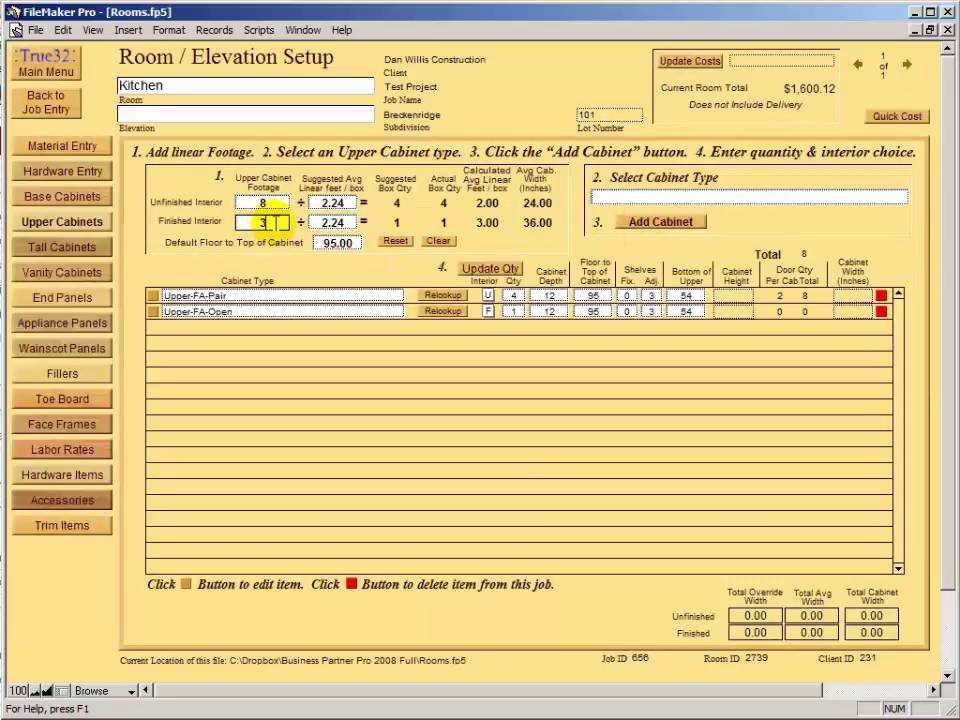
drag(275, 223, 232, 242)
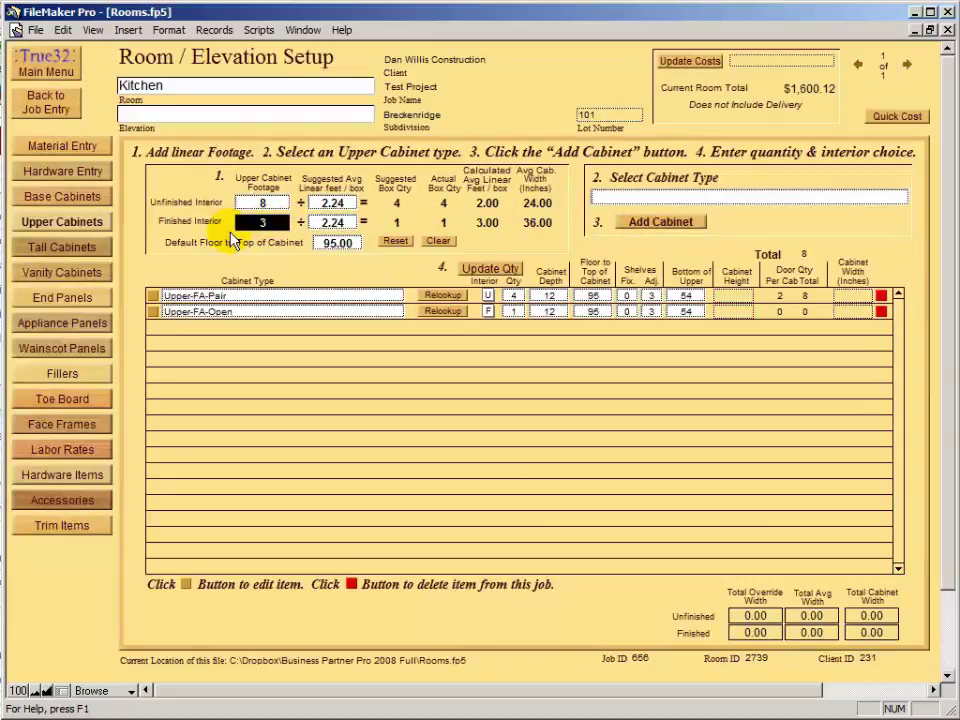
key(BackSpace)
click(217, 192)
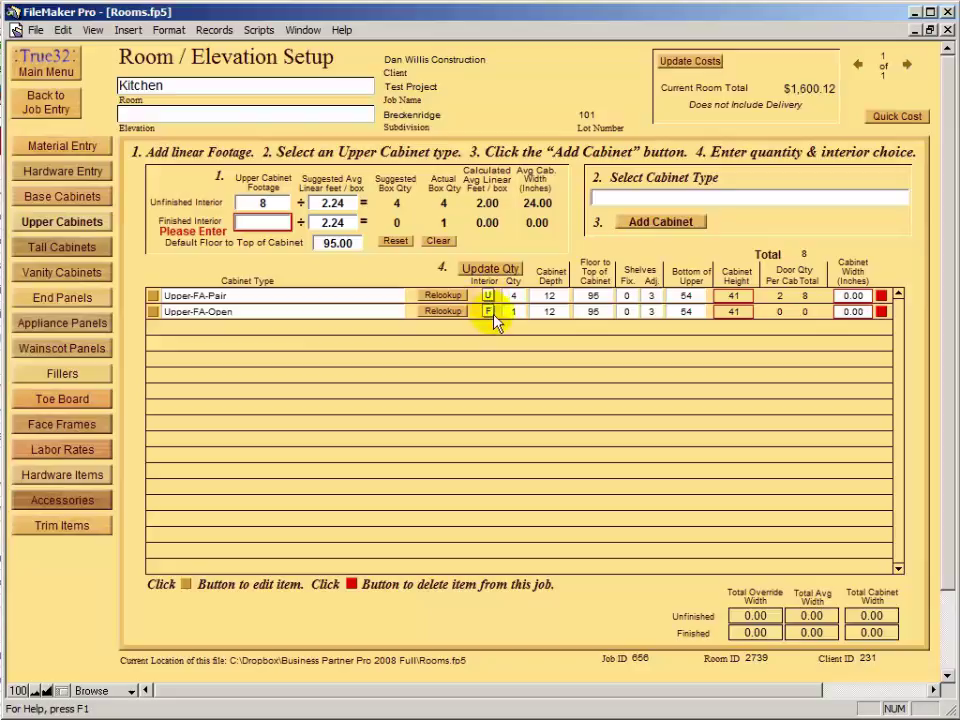
click(266, 226)
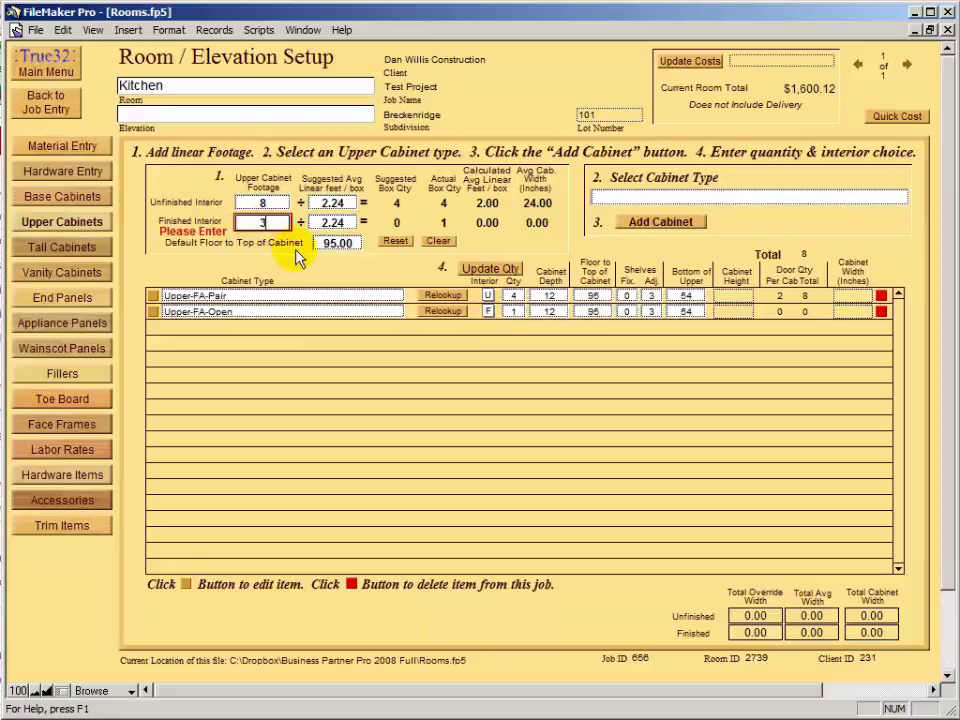
text(3)
click(310, 270)
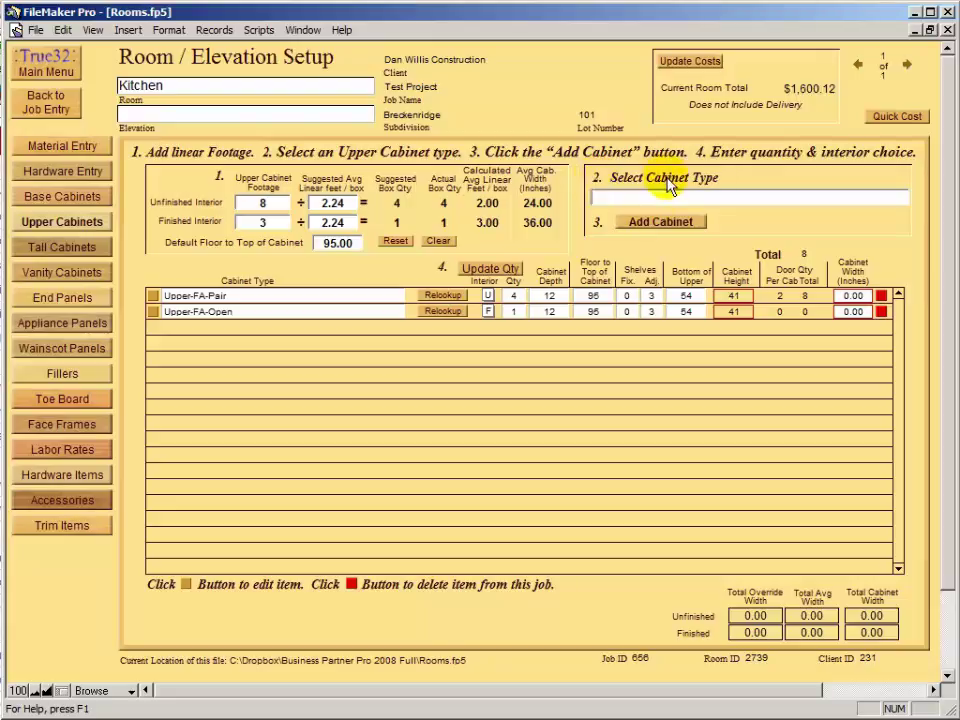
Browse the available upper cabinet types without choosing one
click(734, 200)
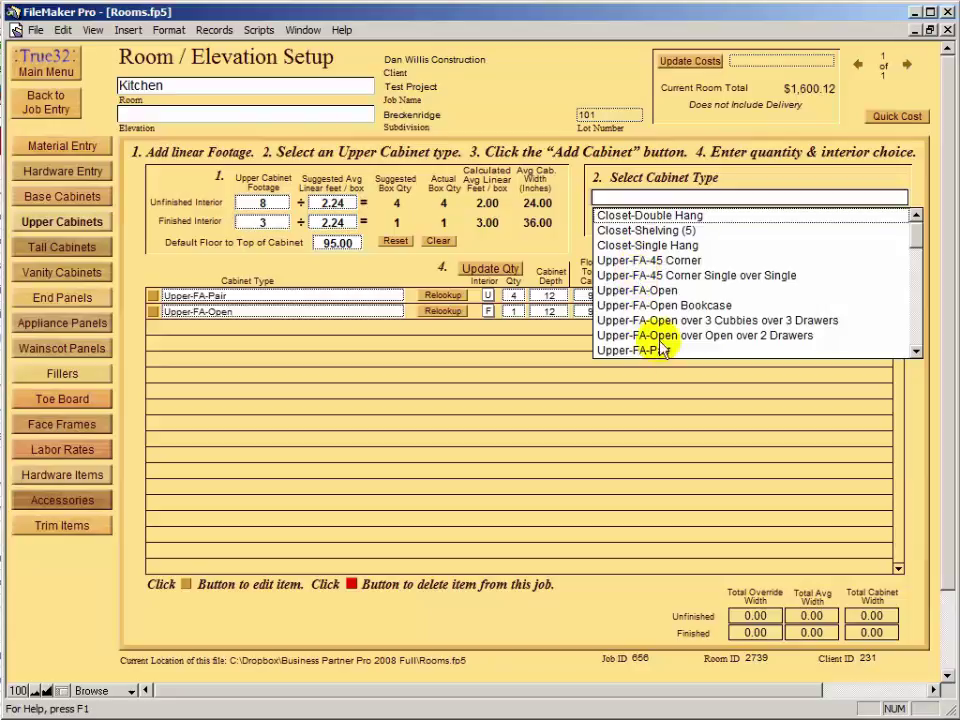
click(916, 353)
drag(918, 356, 914, 190)
click(918, 356)
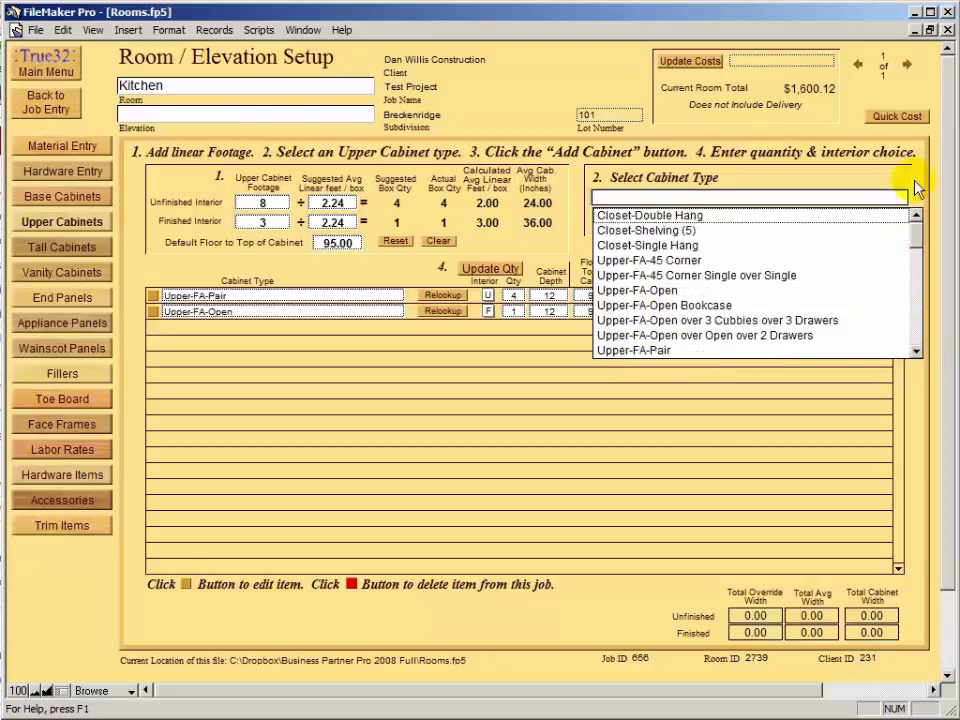
click(917, 188)
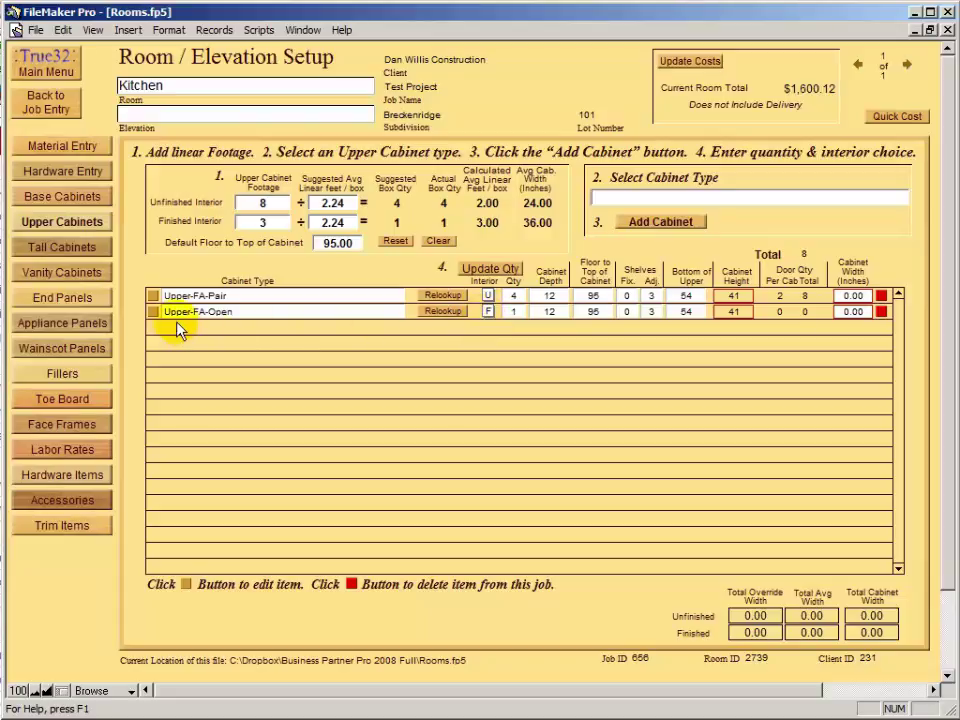
Change the interior choice of the Upper-FA-Pair cabinet to F
click(489, 320)
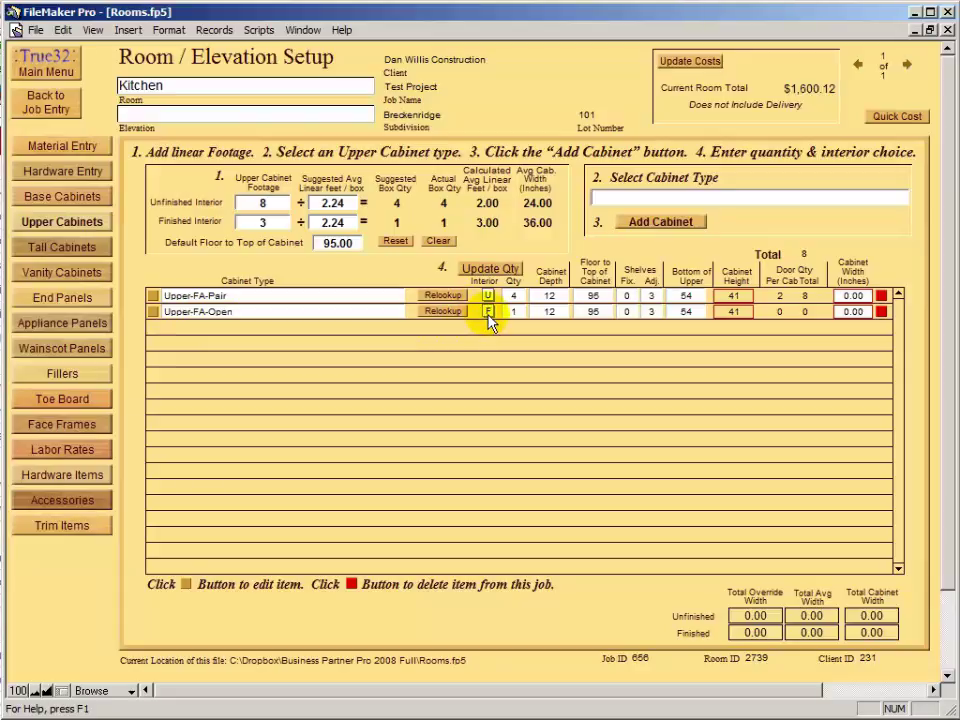
double_click(489, 312)
double_click(489, 296)
text(F)
click(542, 378)
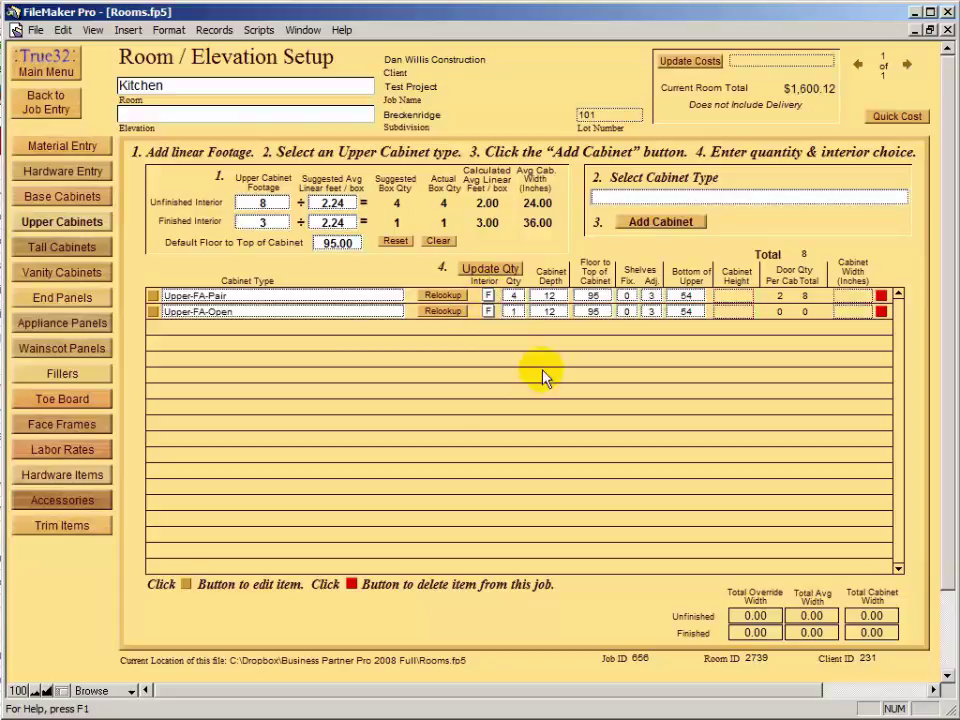
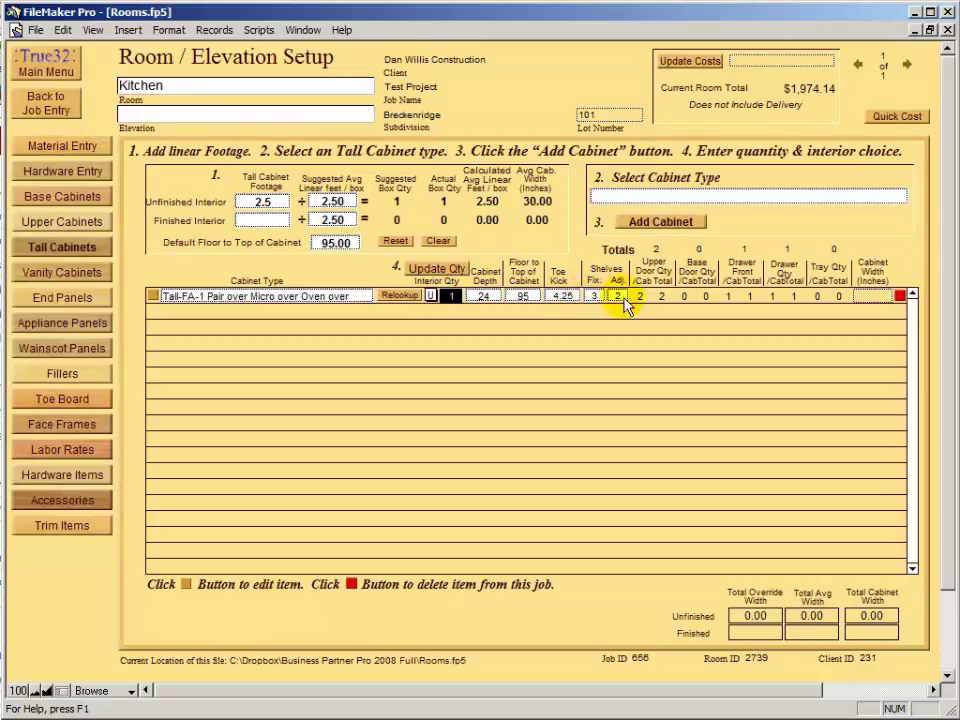
Add a Base-End Panel-Panelized to the Kitchen's end panels with a quantity of 2
click(61, 274)
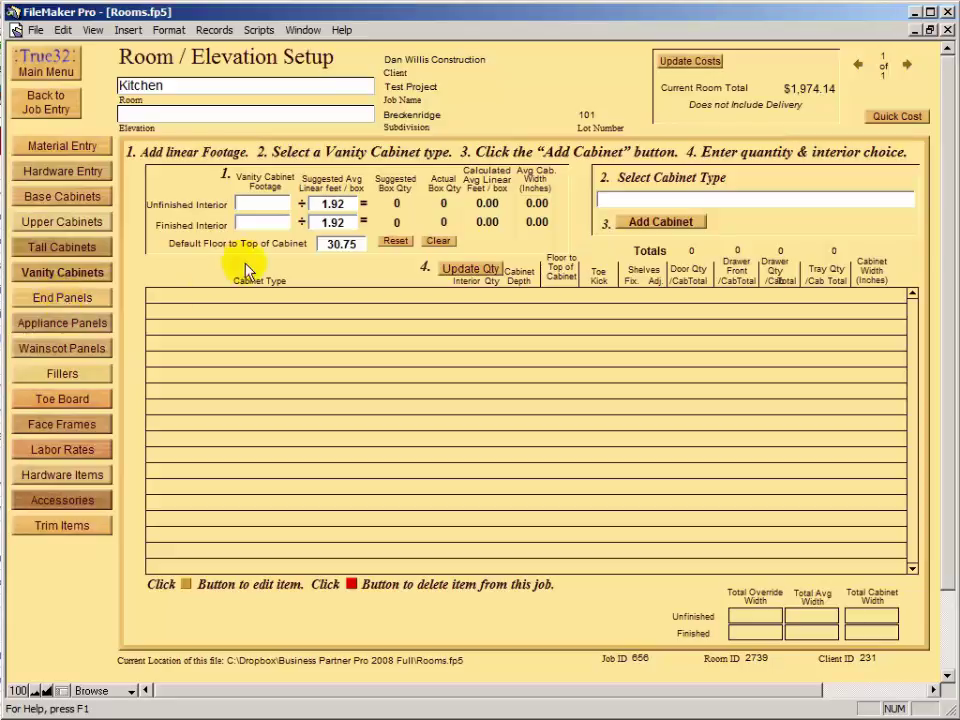
click(57, 298)
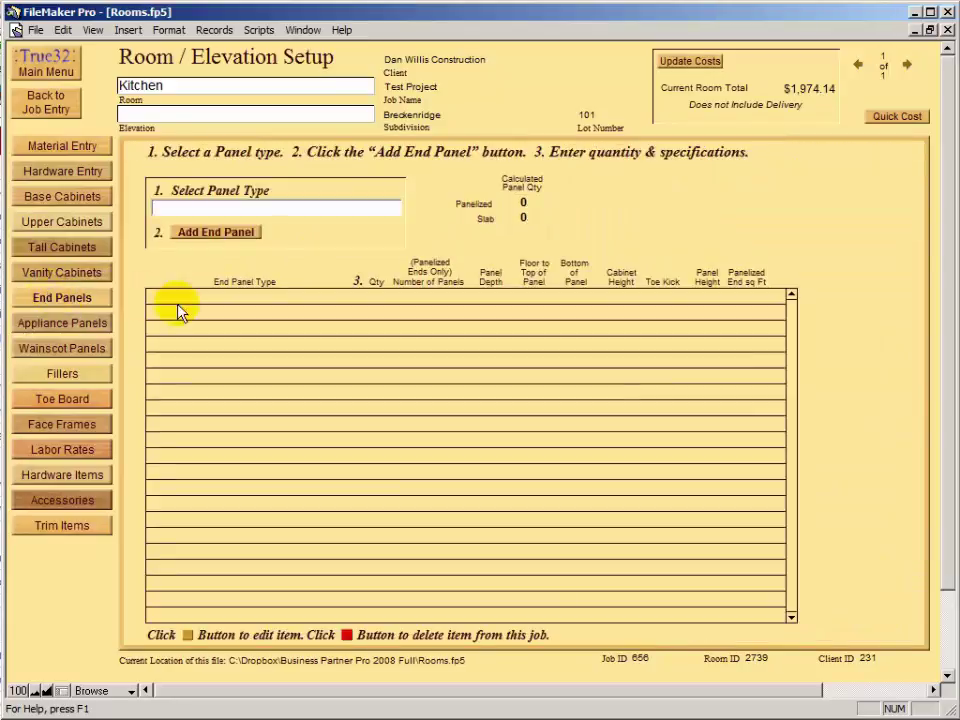
click(318, 211)
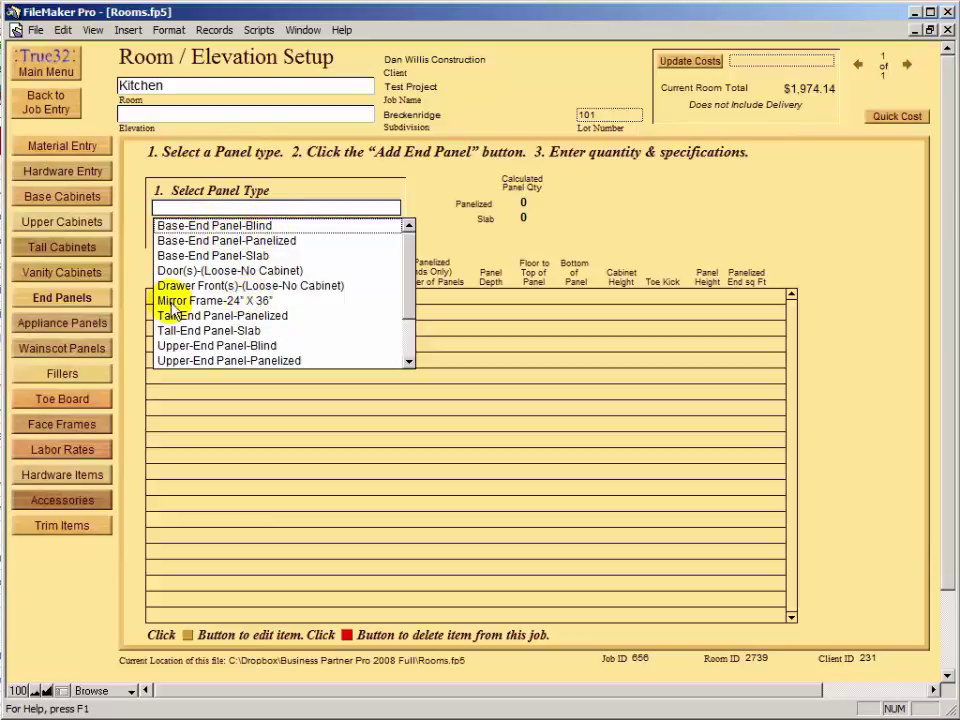
click(210, 240)
click(200, 231)
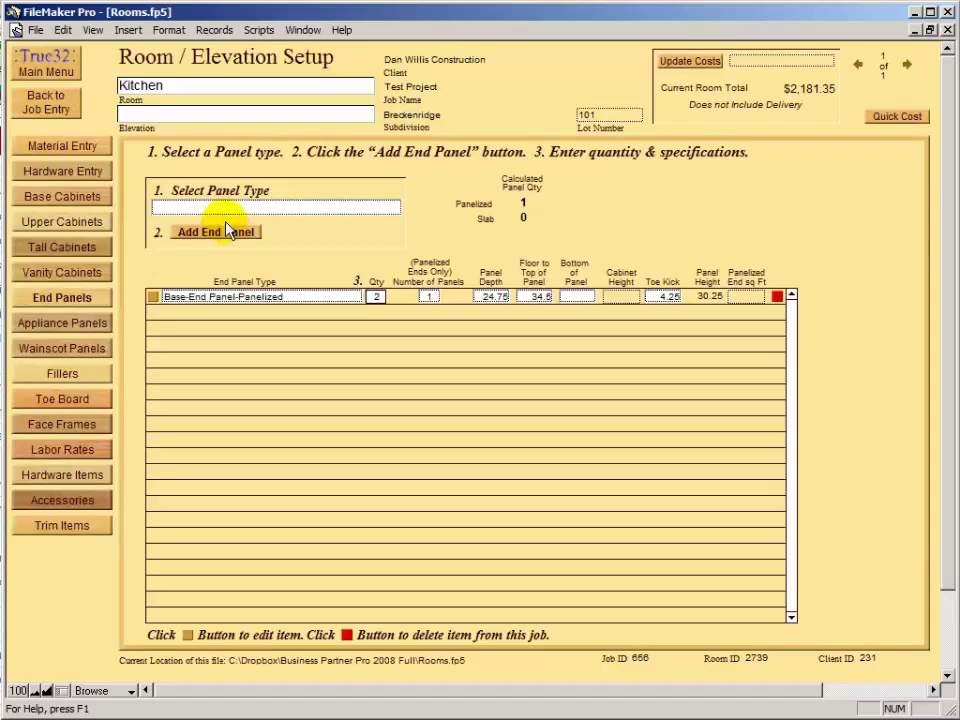
Add an Upper-End Panel-Panelized to the Kitchen's end panels with a quantity of 2
click(266, 207)
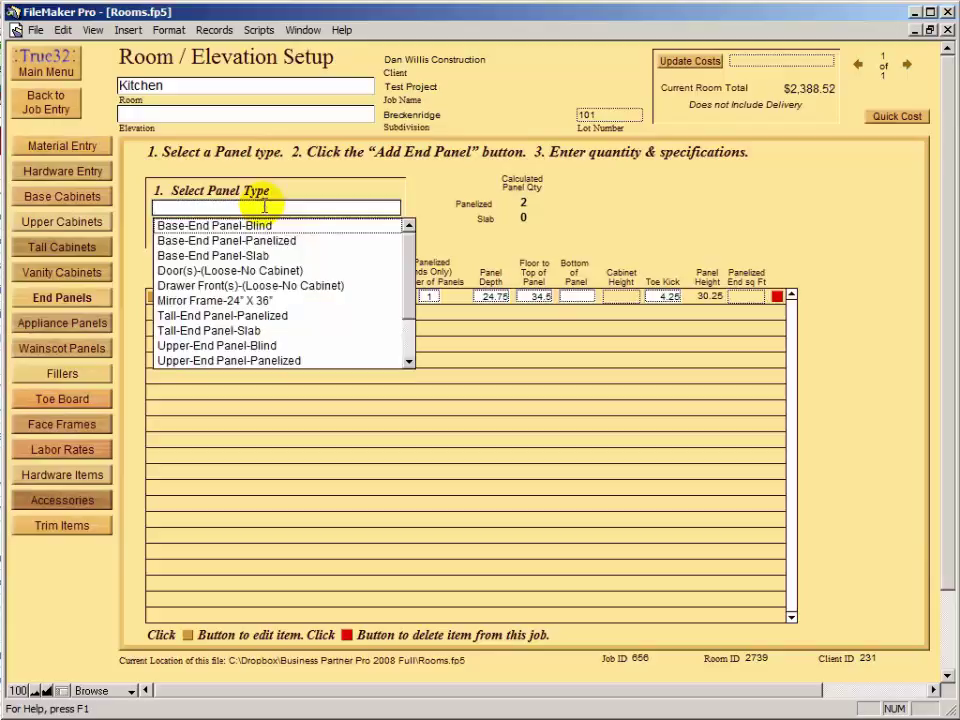
click(257, 362)
click(213, 233)
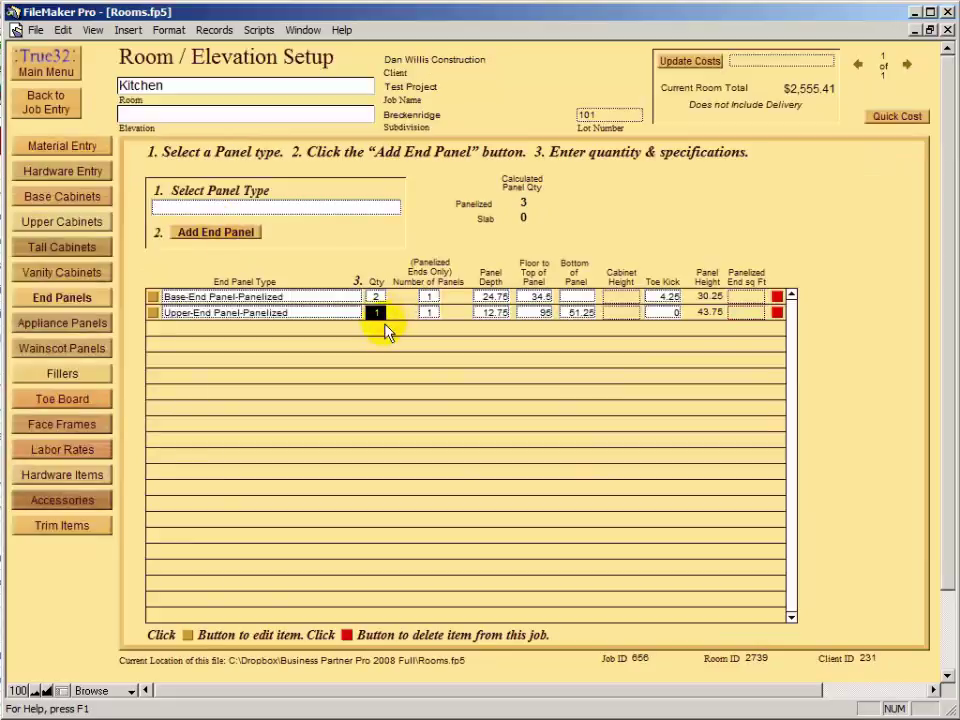
click(373, 279)
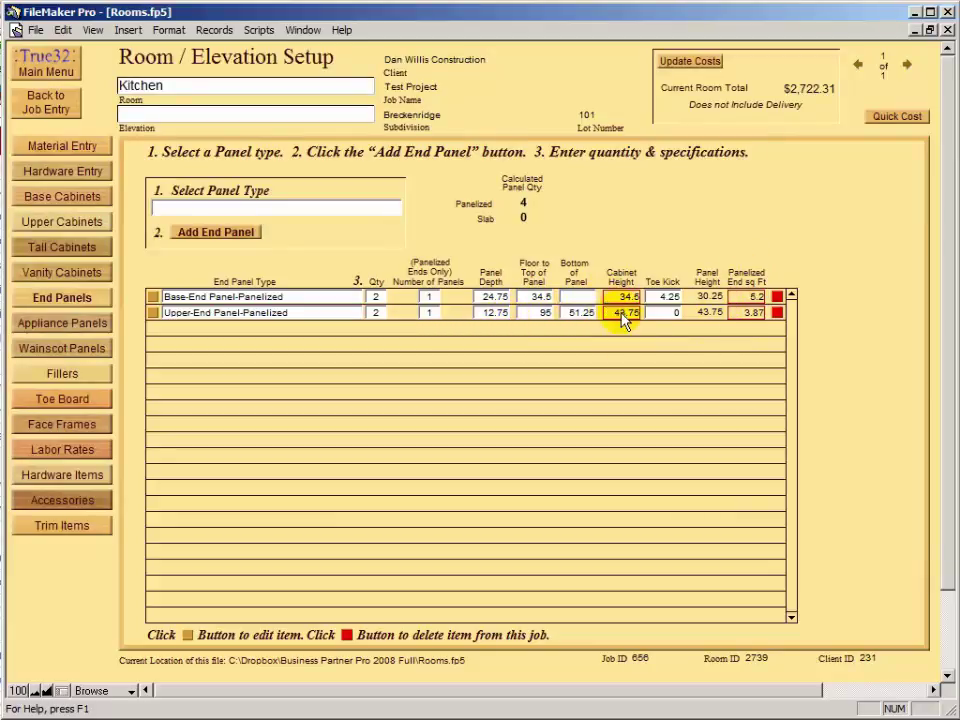
Try overriding the Upper-End Panel-Panelized's square footage with 5 and remove the override
click(752, 314)
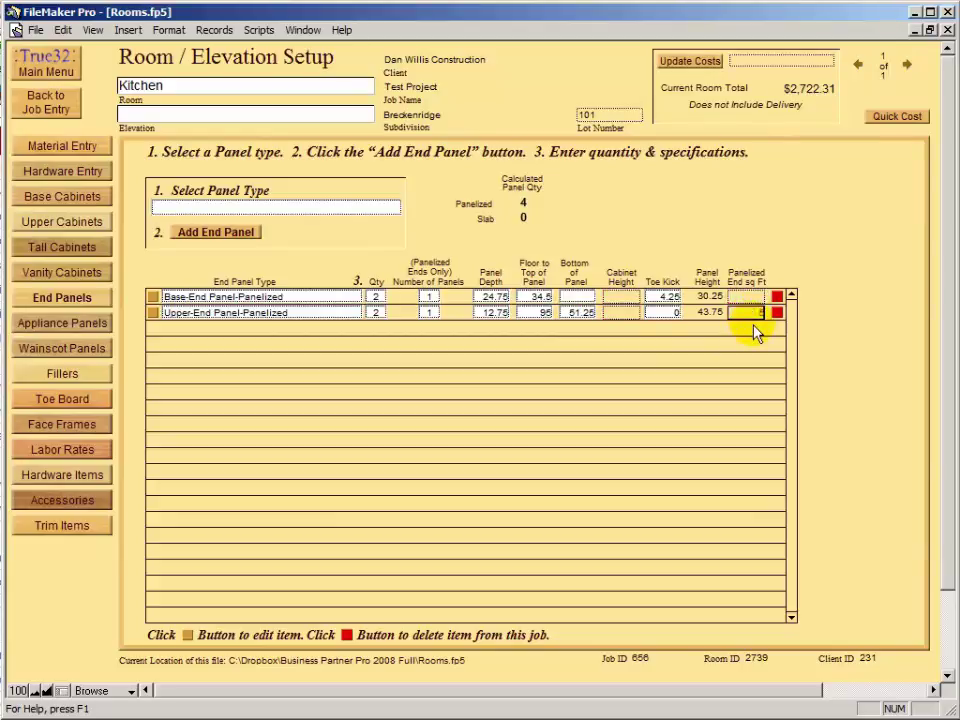
click(863, 321)
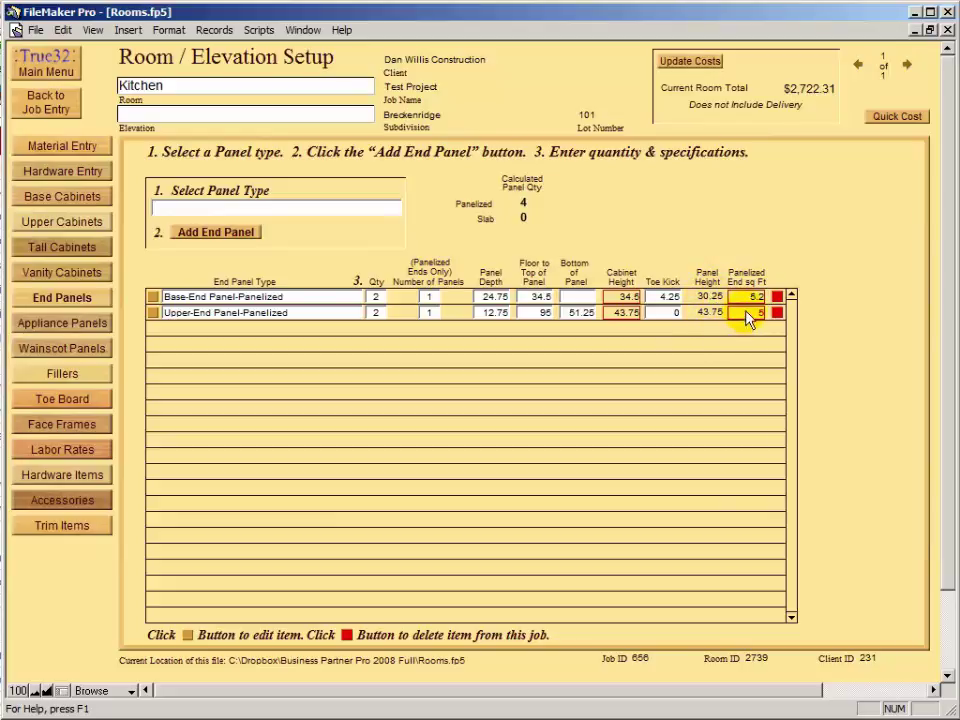
click(746, 313)
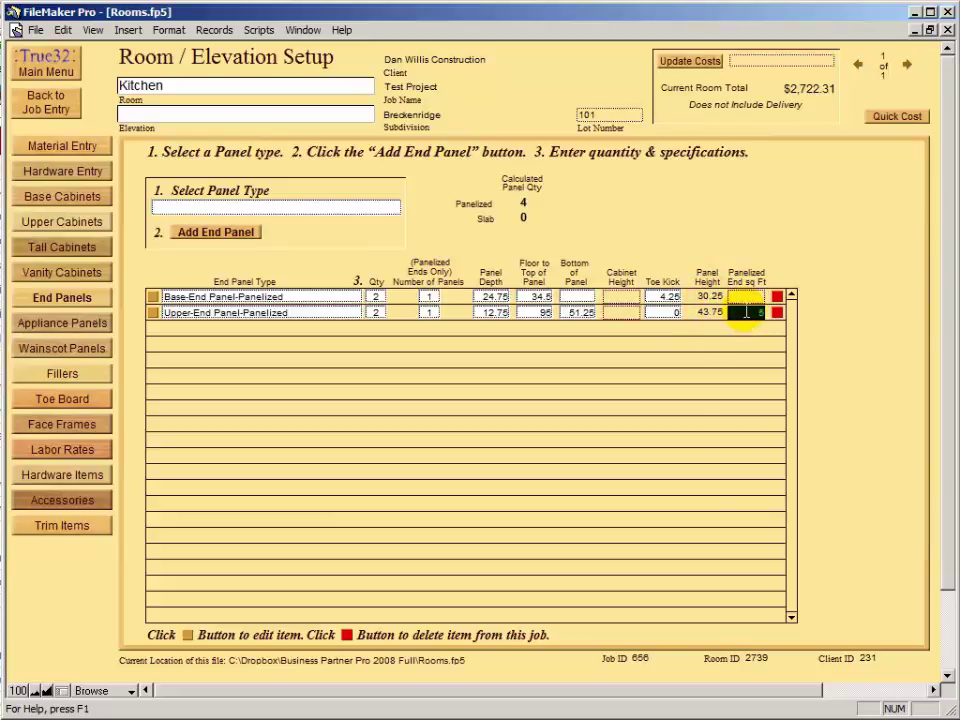
click(840, 286)
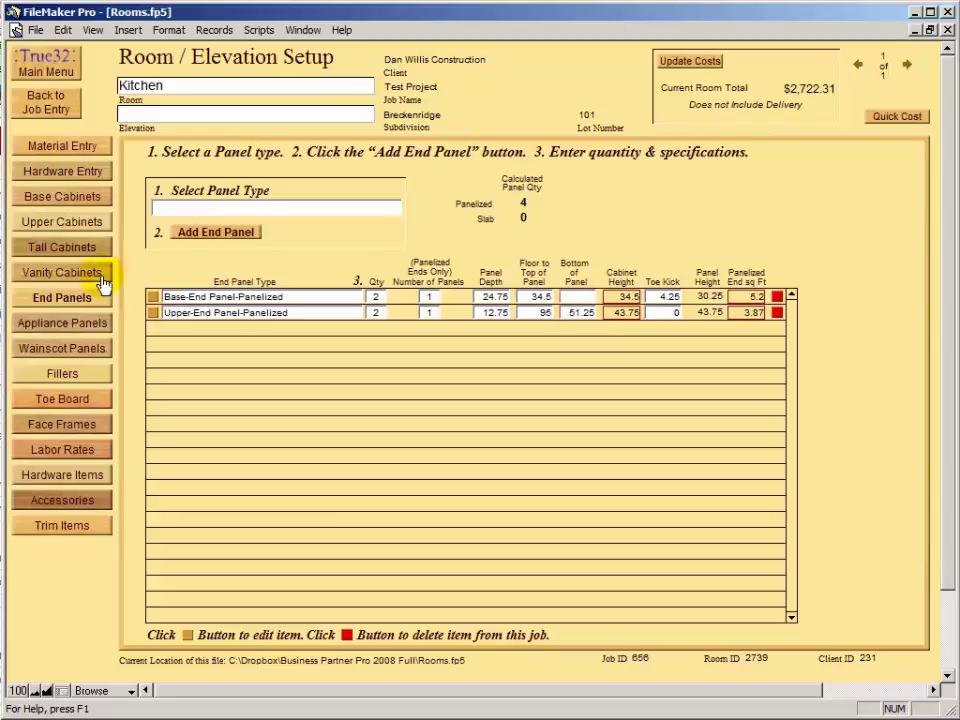
Examine the available appliance panel types for the Kitchen, including the refrigerator, dryer and dishwasher panels
click(30, 324)
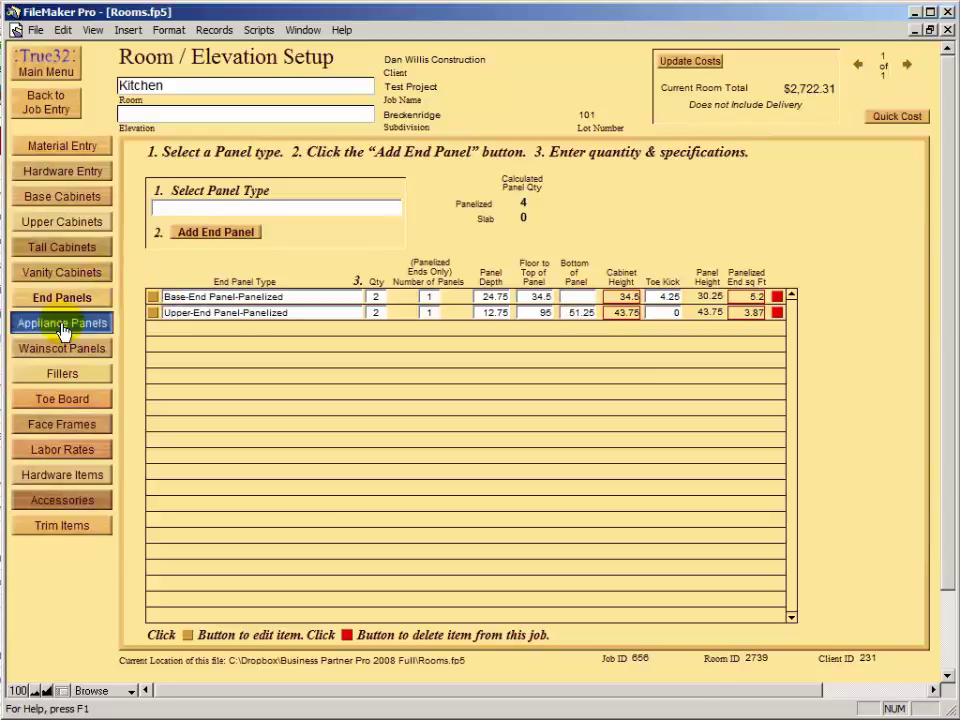
click(281, 206)
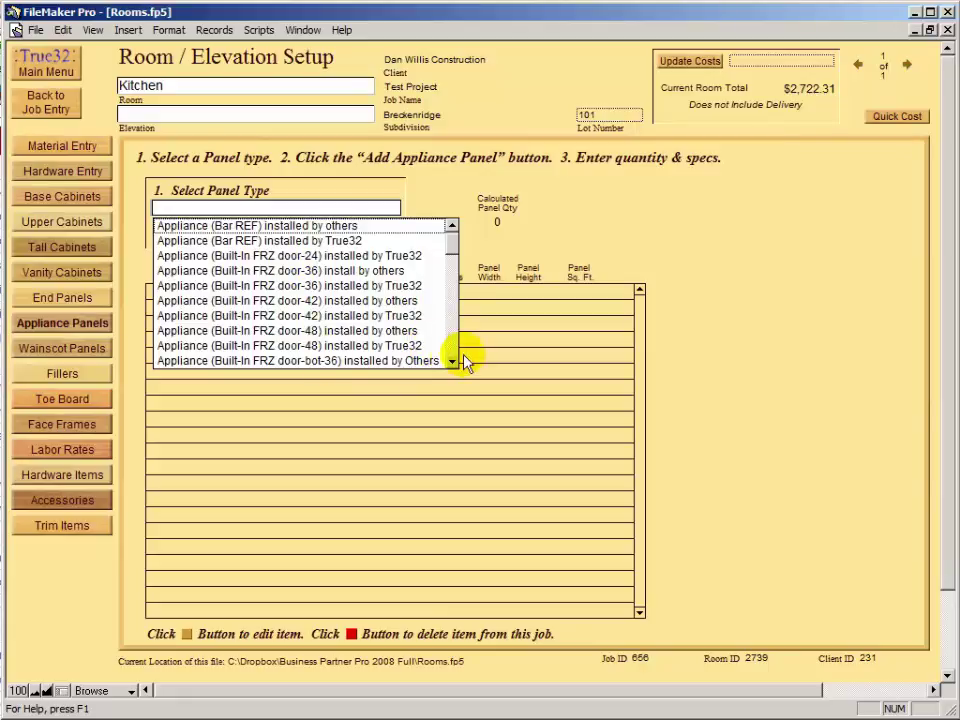
scroll(454, 364, down, 4)
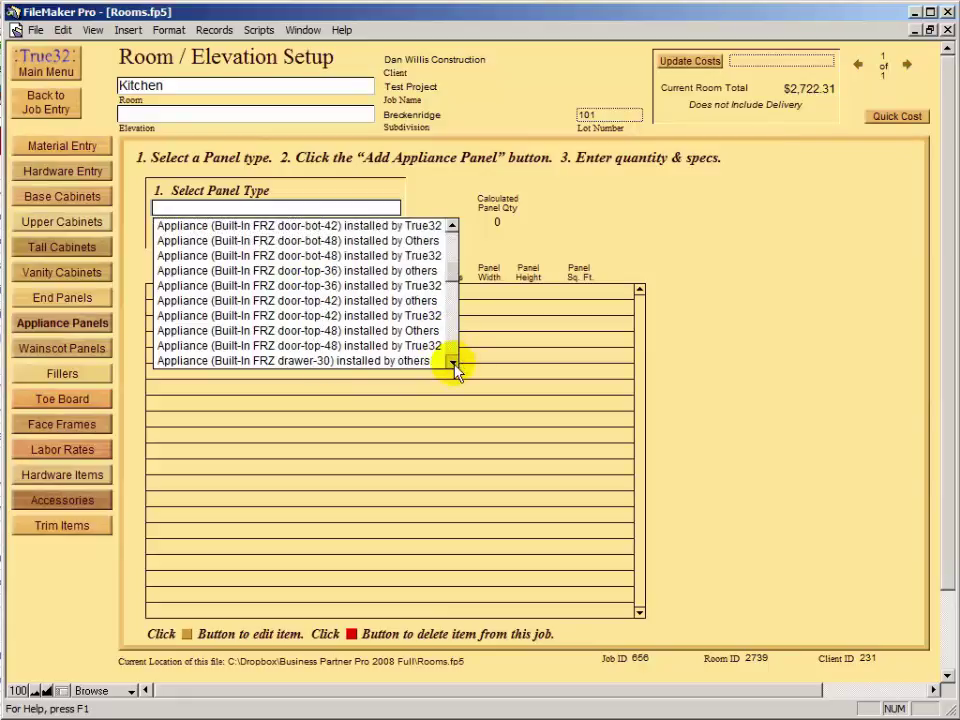
scroll(454, 364, down, 3)
click(454, 364)
scroll(454, 364, down, 5)
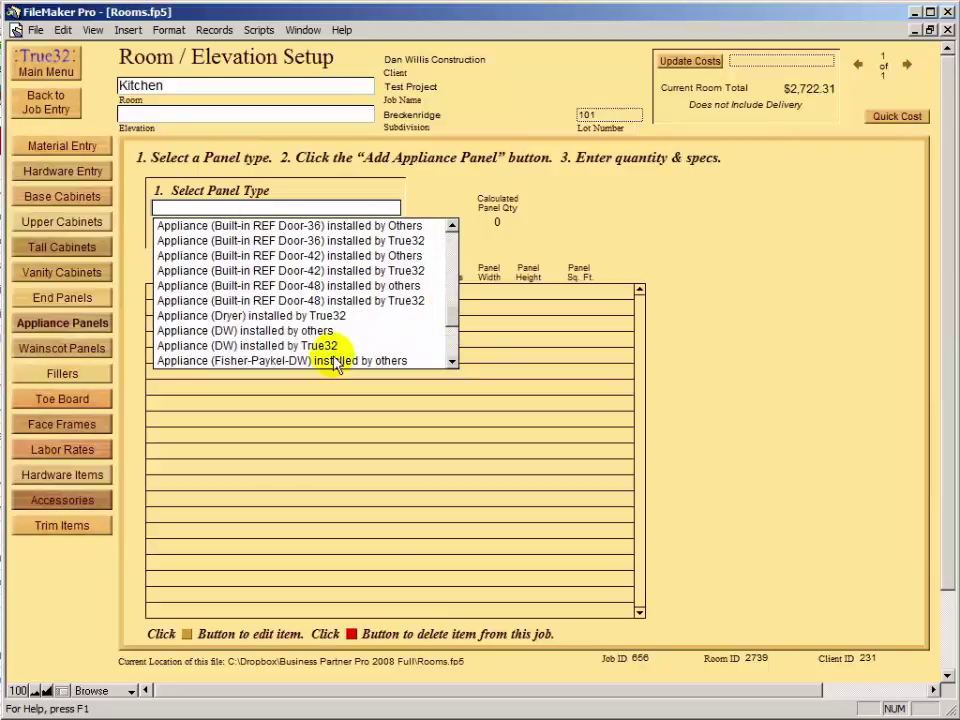
click(452, 360)
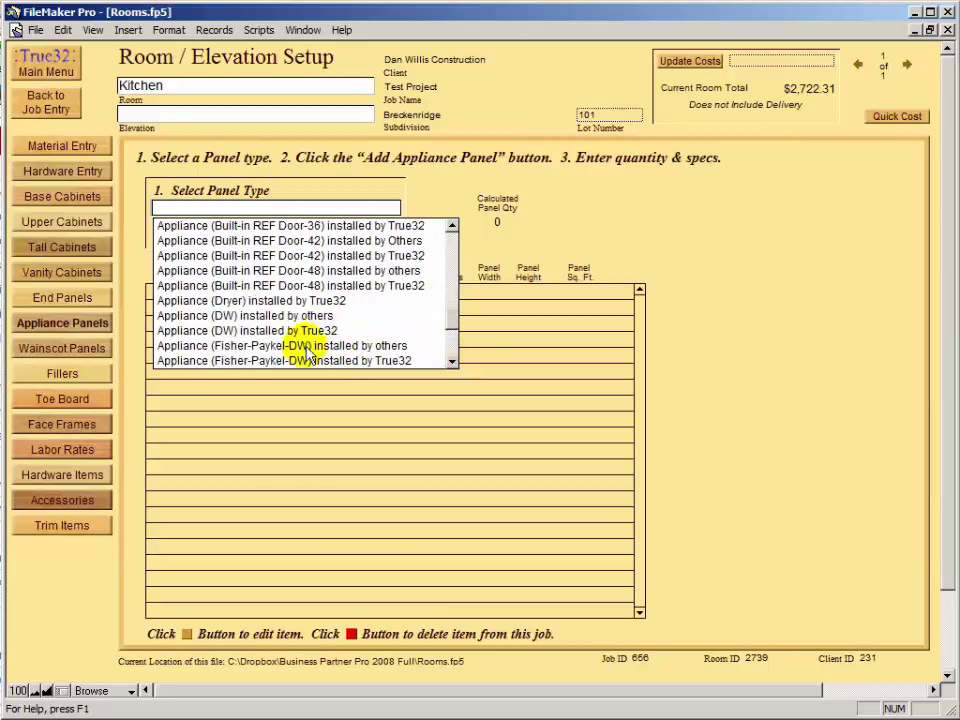
drag(454, 364, 454, 364)
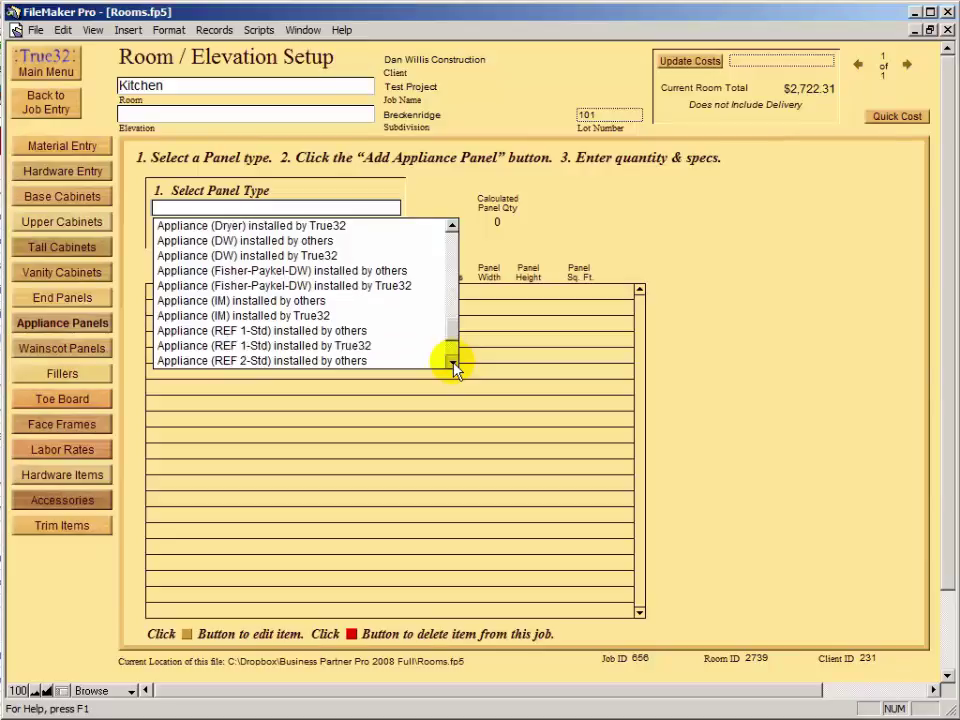
click(636, 260)
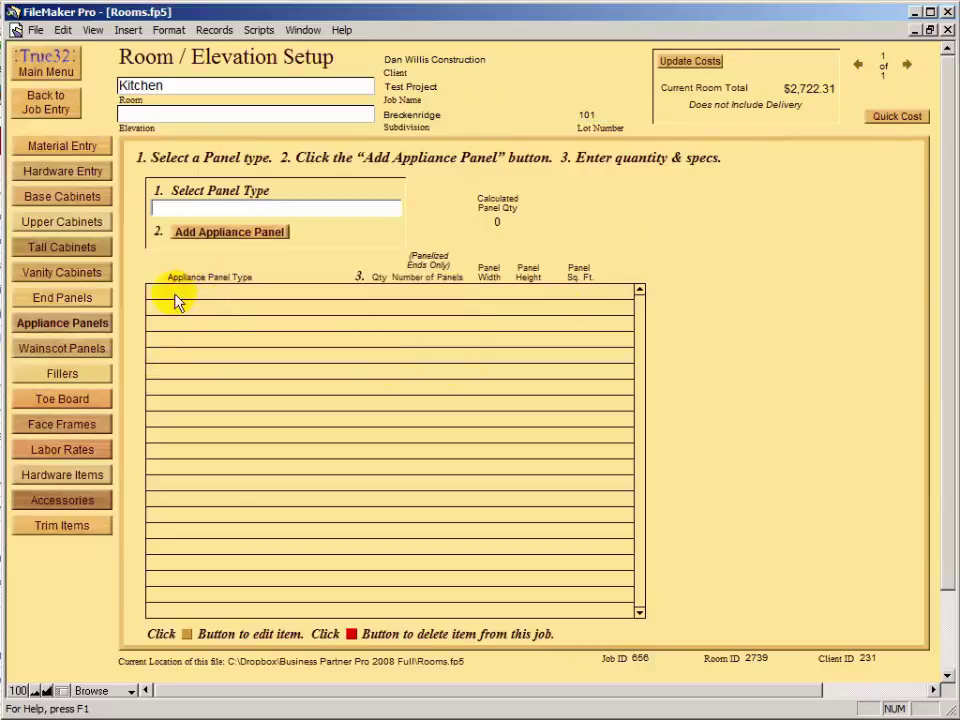
Add a Wainscot Panel-Panelized-Cabinet Height to the Kitchen with quantity 1, 2 panels and a width of 5 ft
click(62, 349)
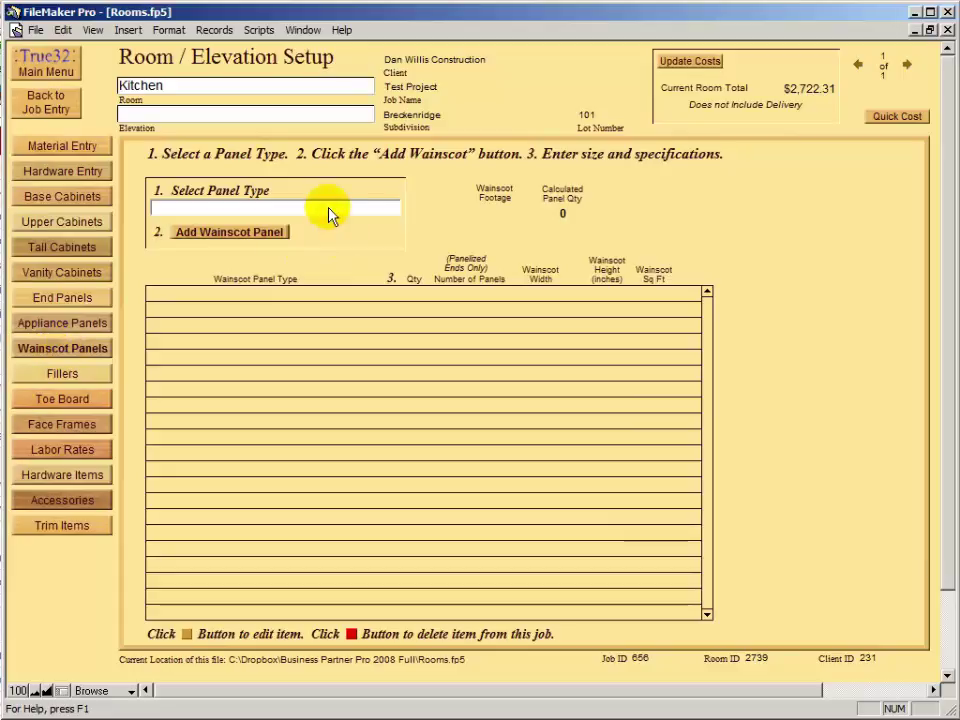
click(329, 209)
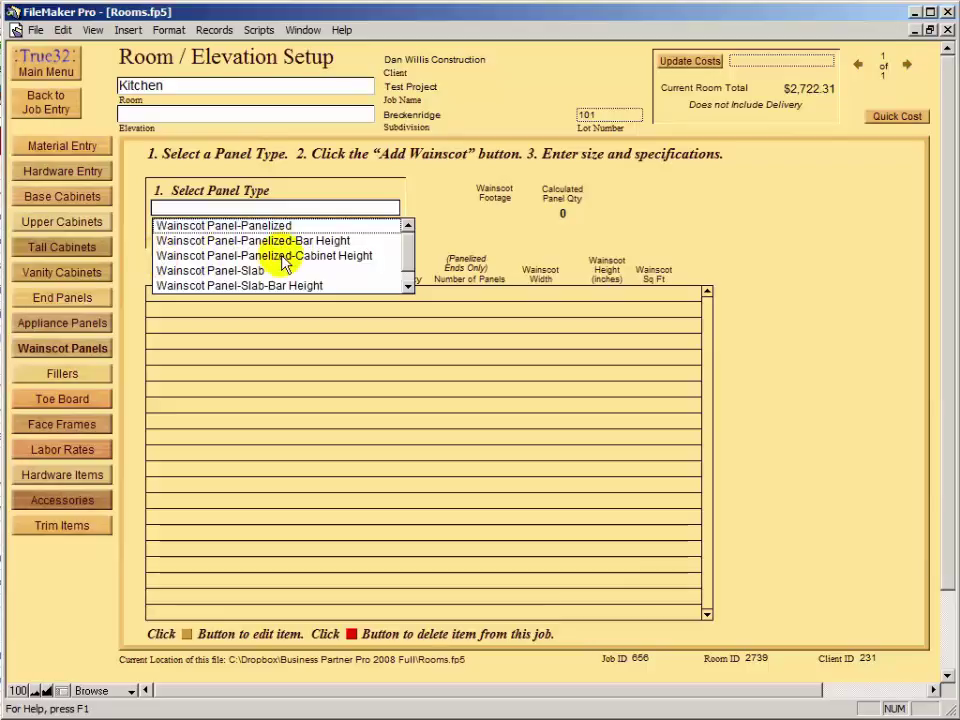
click(315, 257)
click(240, 232)
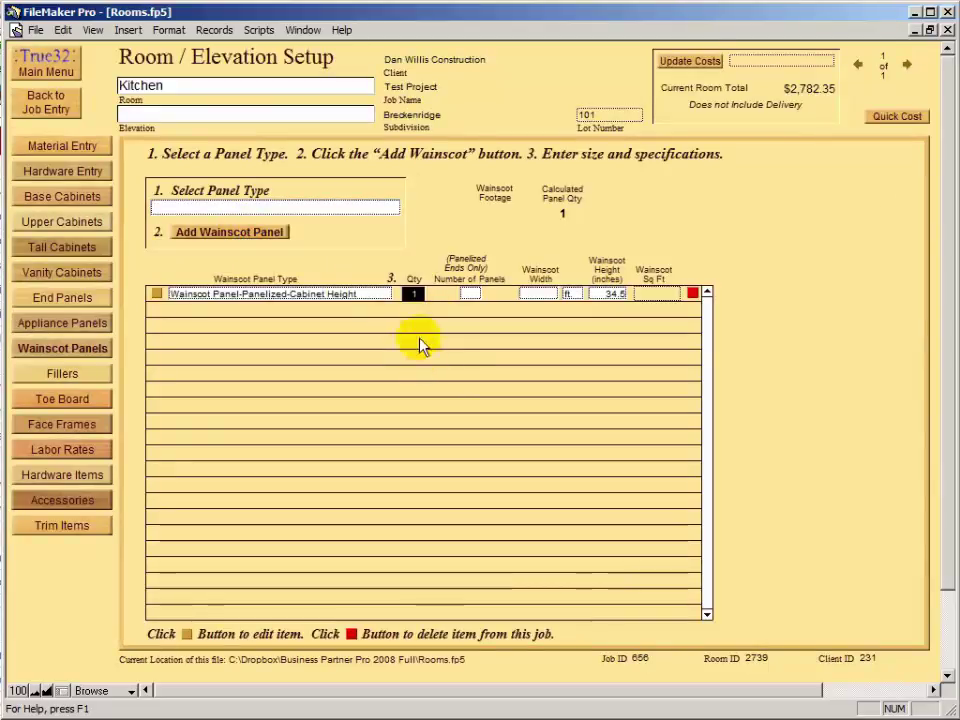
text(1)
click(468, 295)
text(2)
click(540, 294)
text(5)
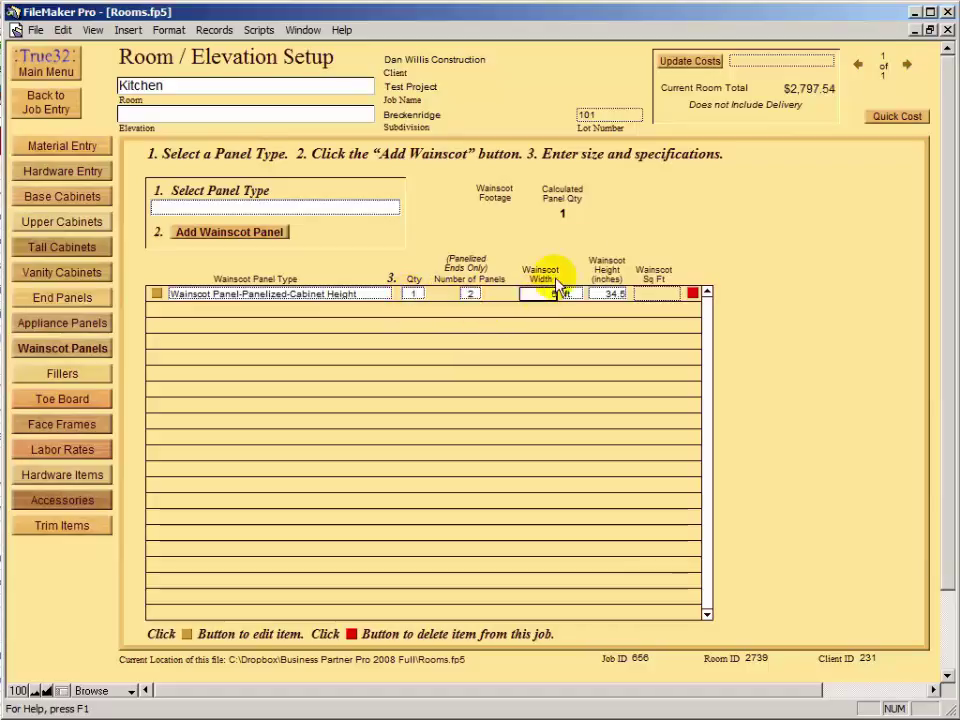
key(Tab)
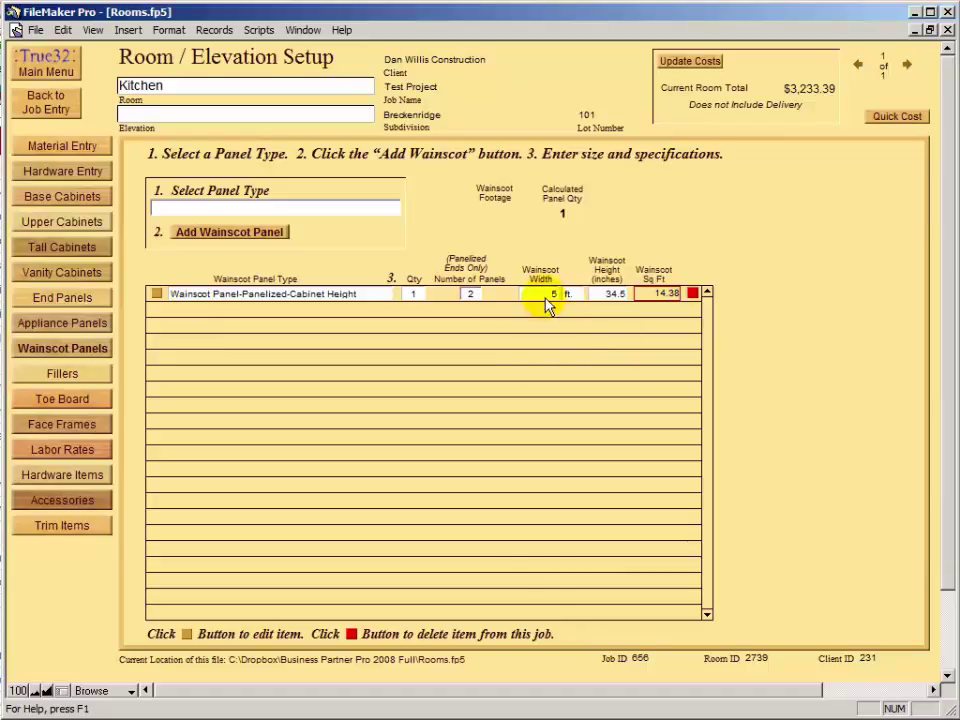
Add a Base-Filler-1 1/2" to the Kitchen's fillers
click(64, 375)
click(300, 207)
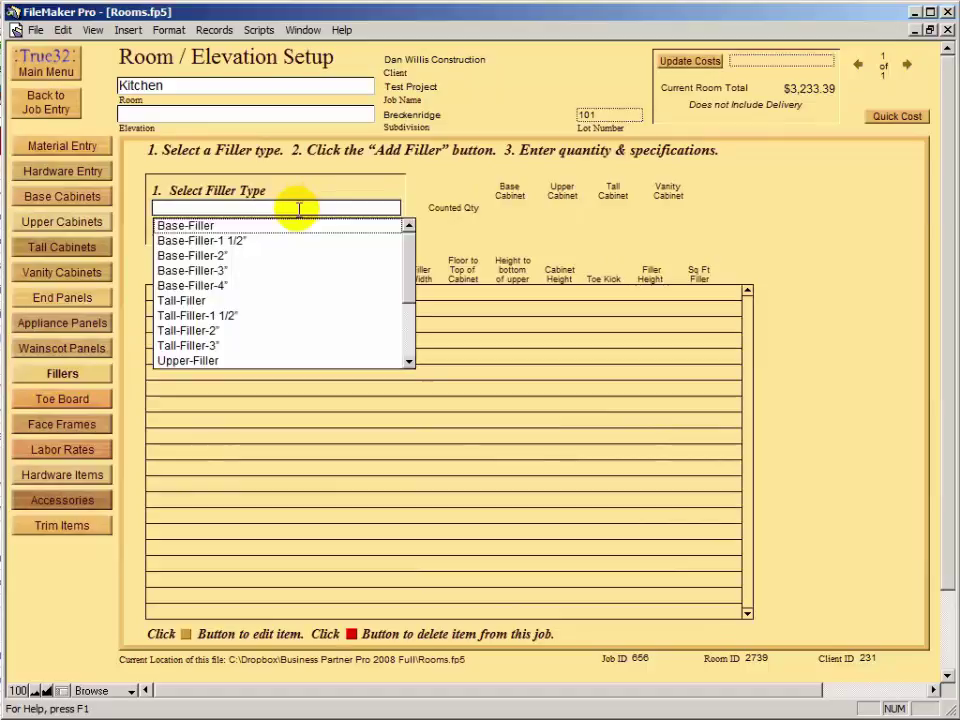
click(172, 241)
click(212, 236)
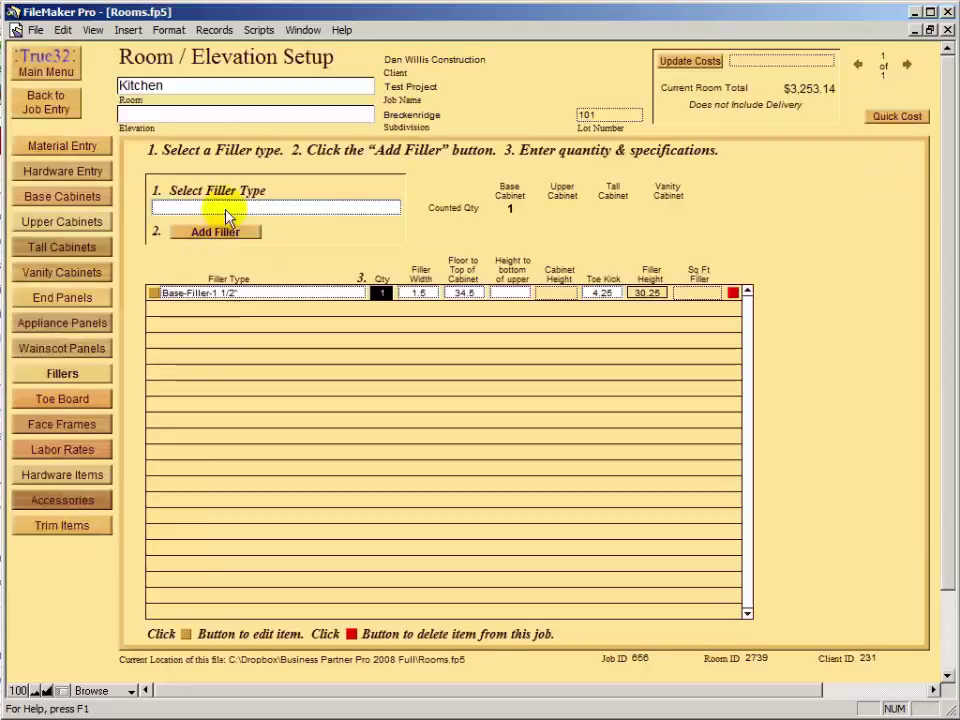
Add an Upper-Filler-1 1/2" to the Kitchen's fillers
click(228, 206)
click(176, 360)
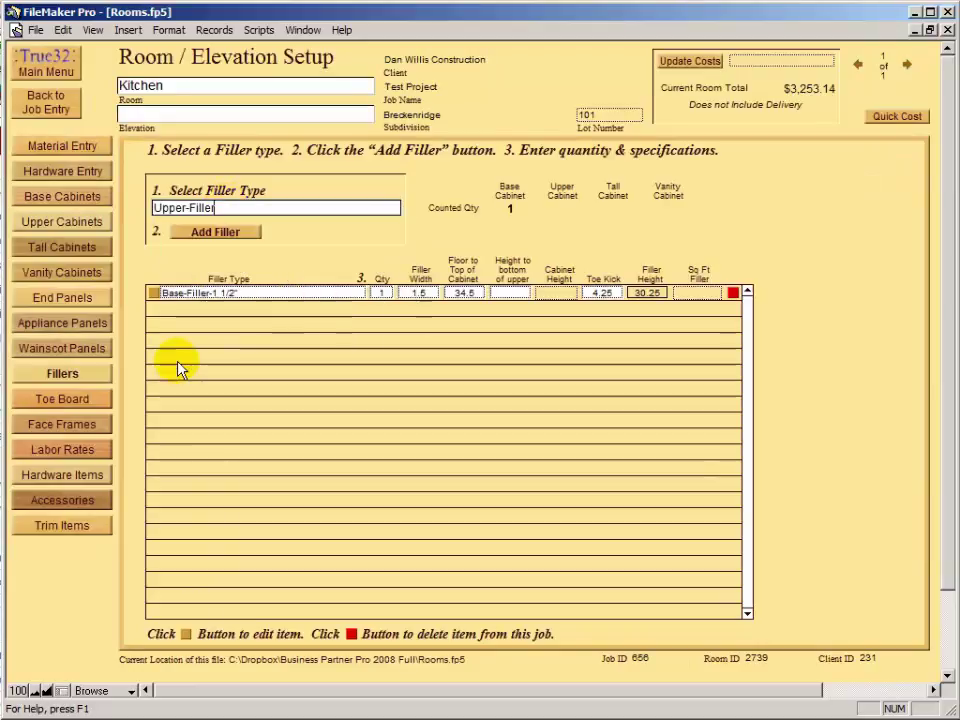
click(317, 208)
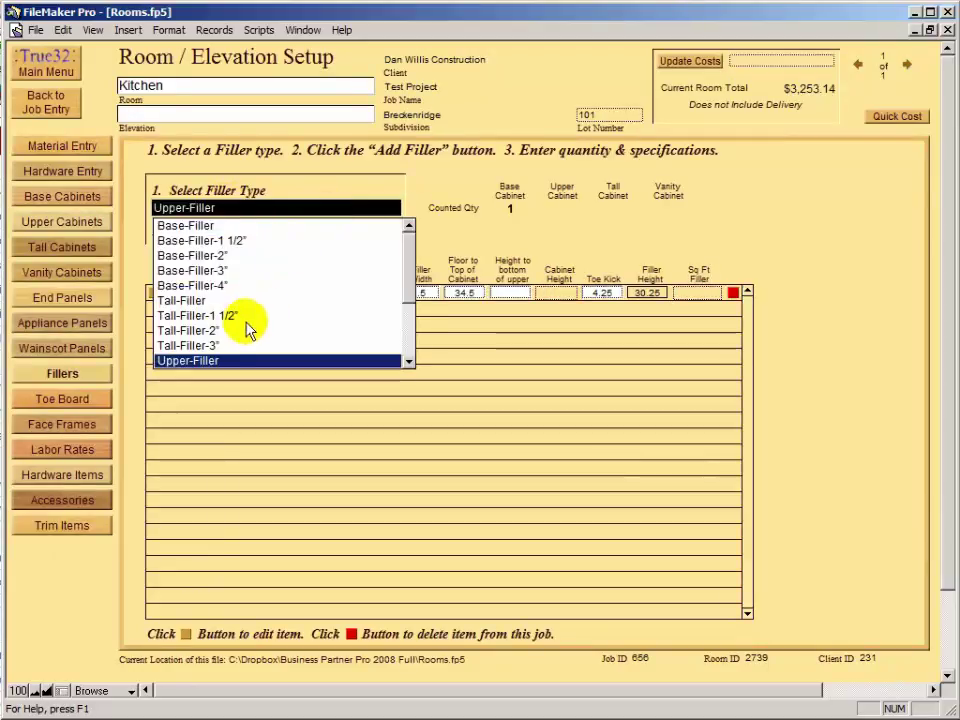
scroll(396, 362, down, 1)
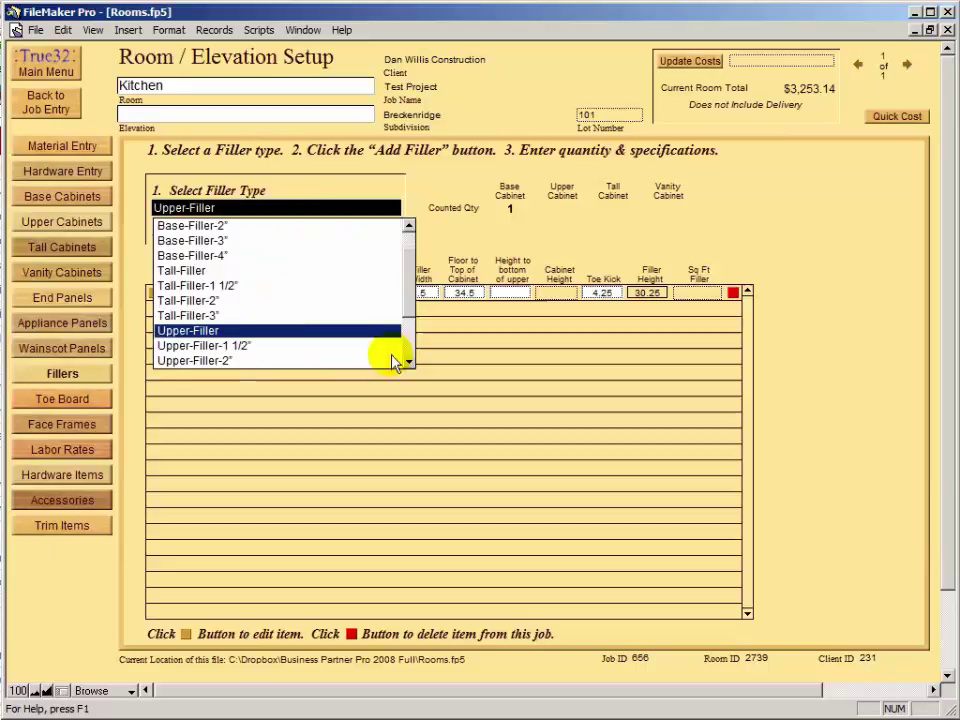
click(236, 346)
click(214, 234)
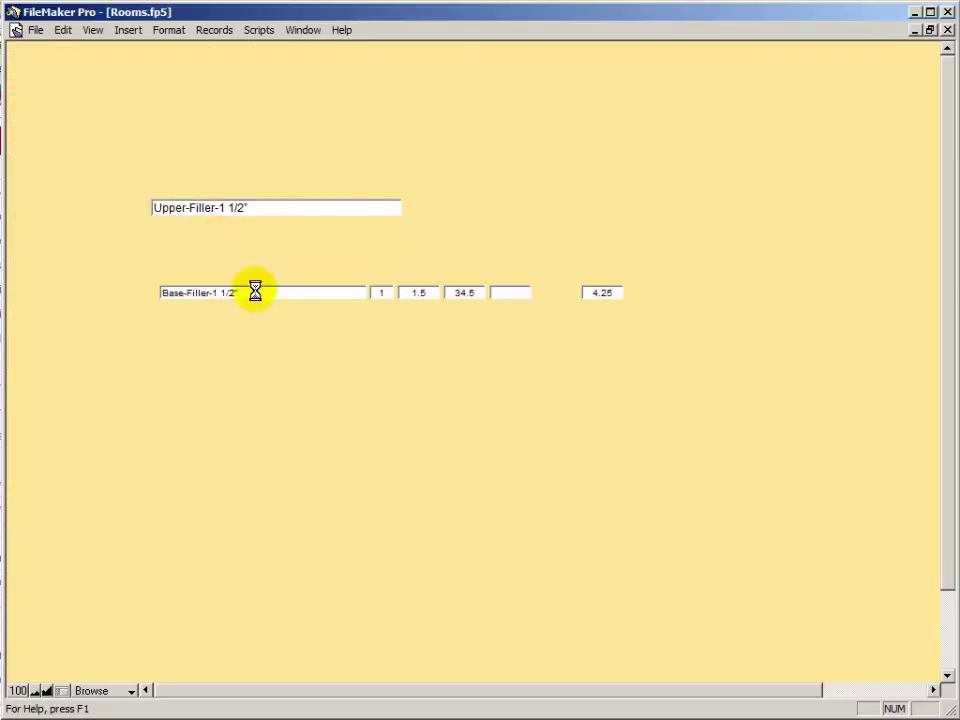
Add a Toe Board-4 1/4" to the Kitchen with a quantity of 4
click(50, 400)
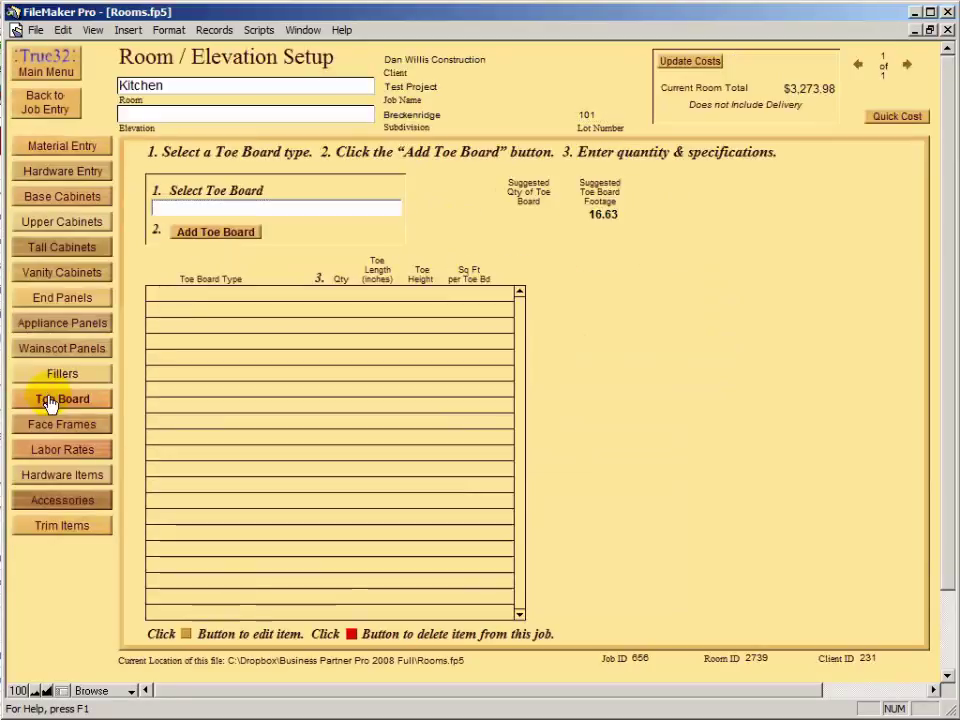
click(229, 205)
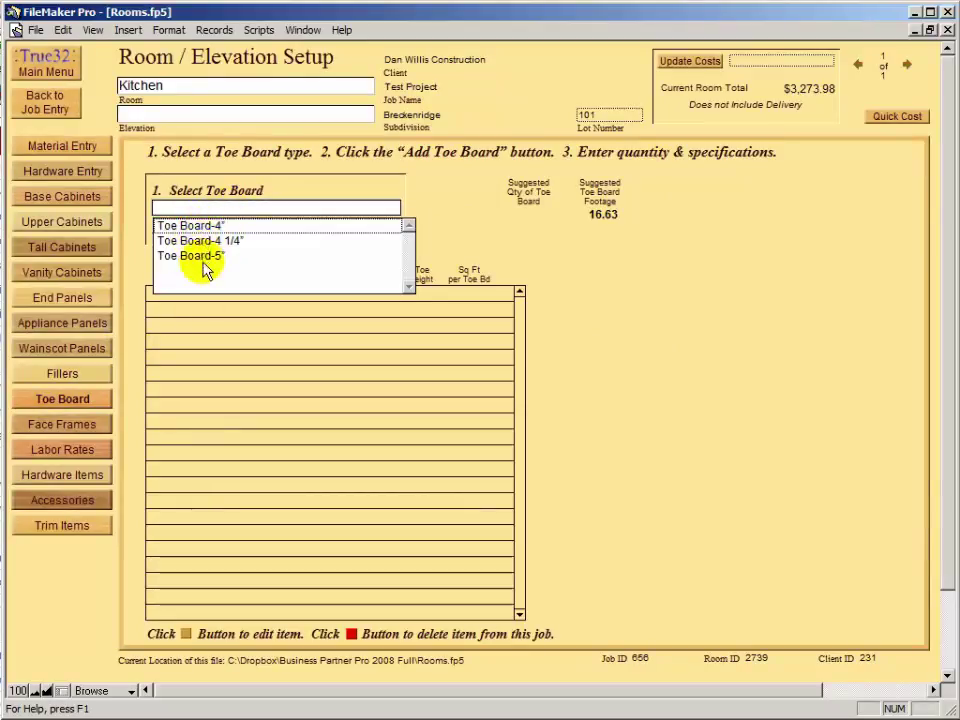
click(198, 241)
click(214, 232)
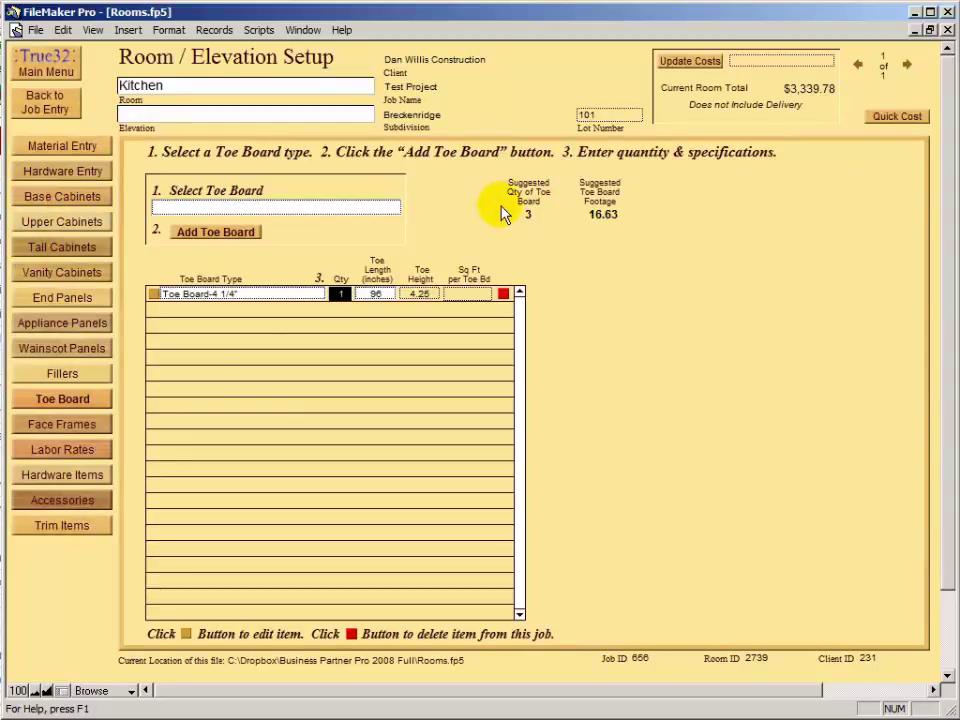
text(4)
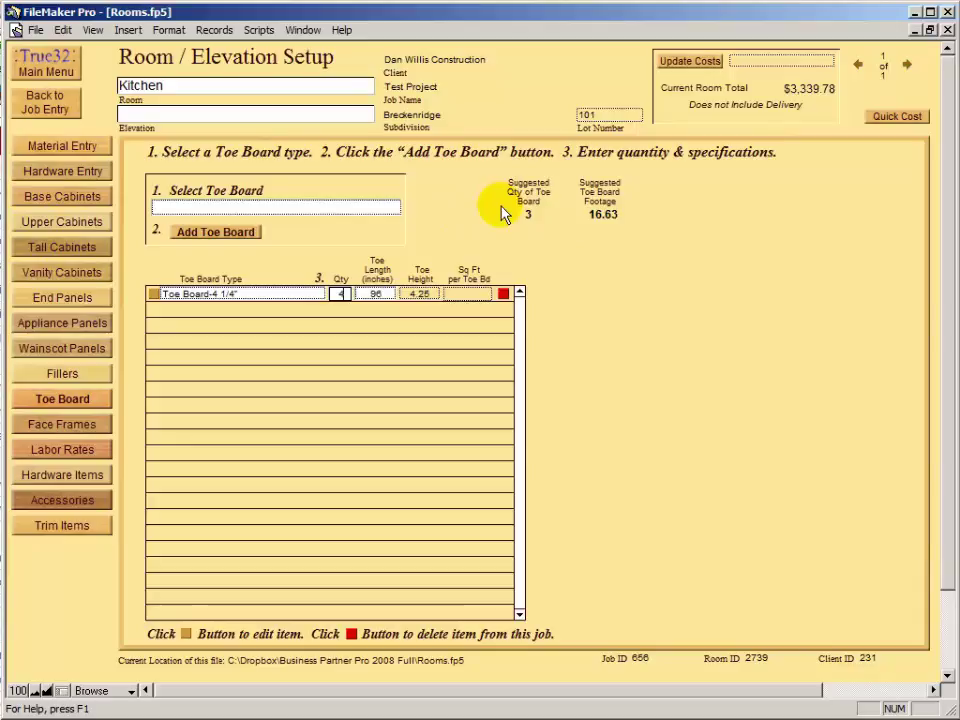
click(550, 287)
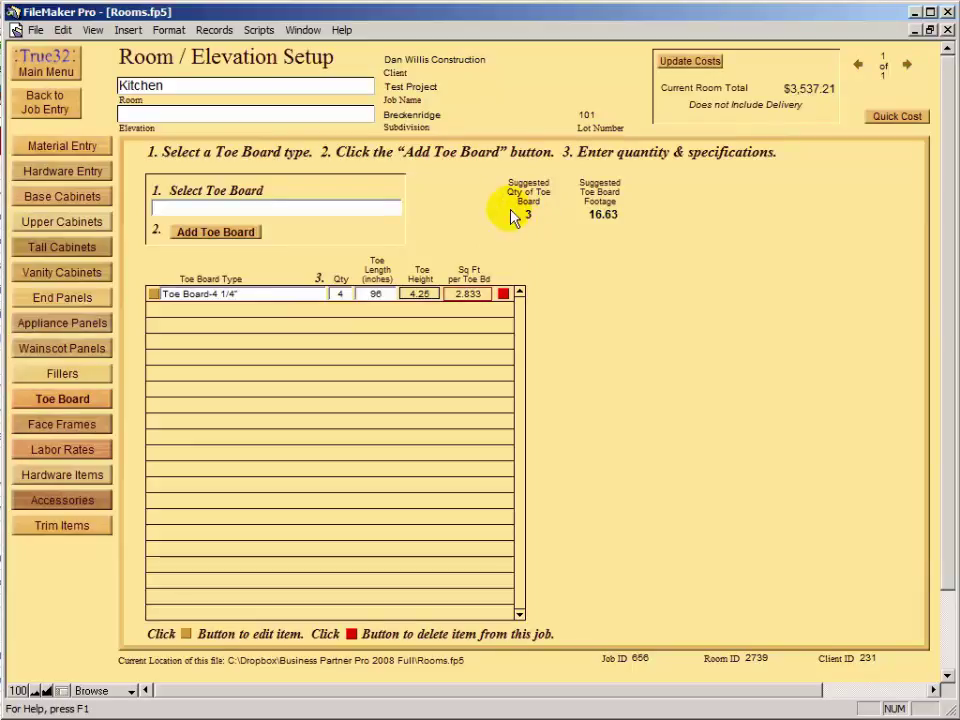
View the Kitchen's face frames, and try zeroing out the installation labor rates before restoring their defaults
click(66, 426)
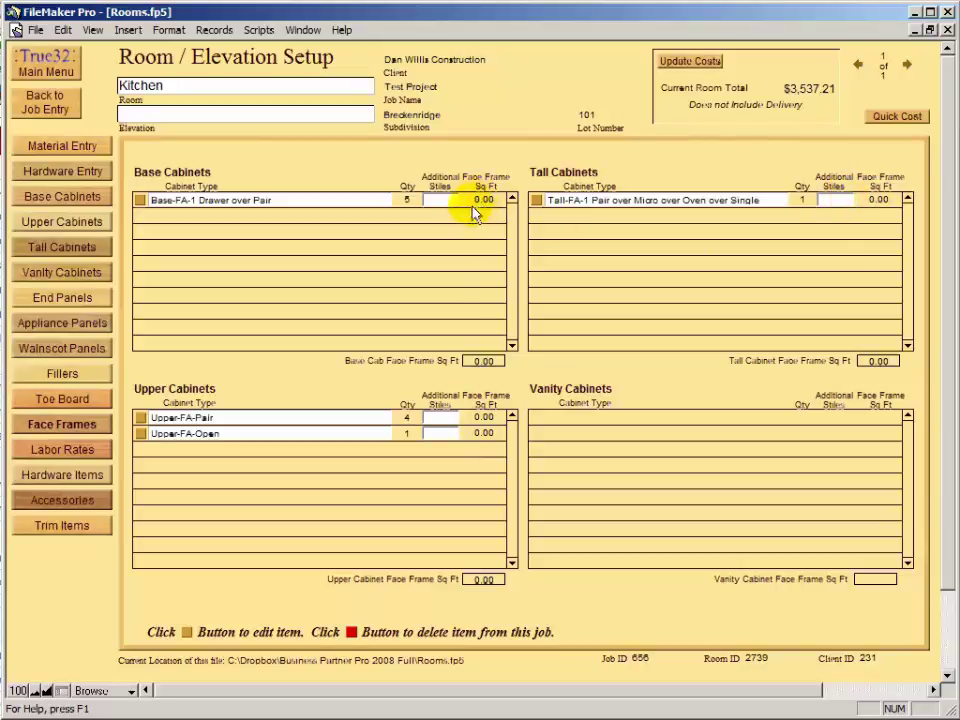
click(60, 451)
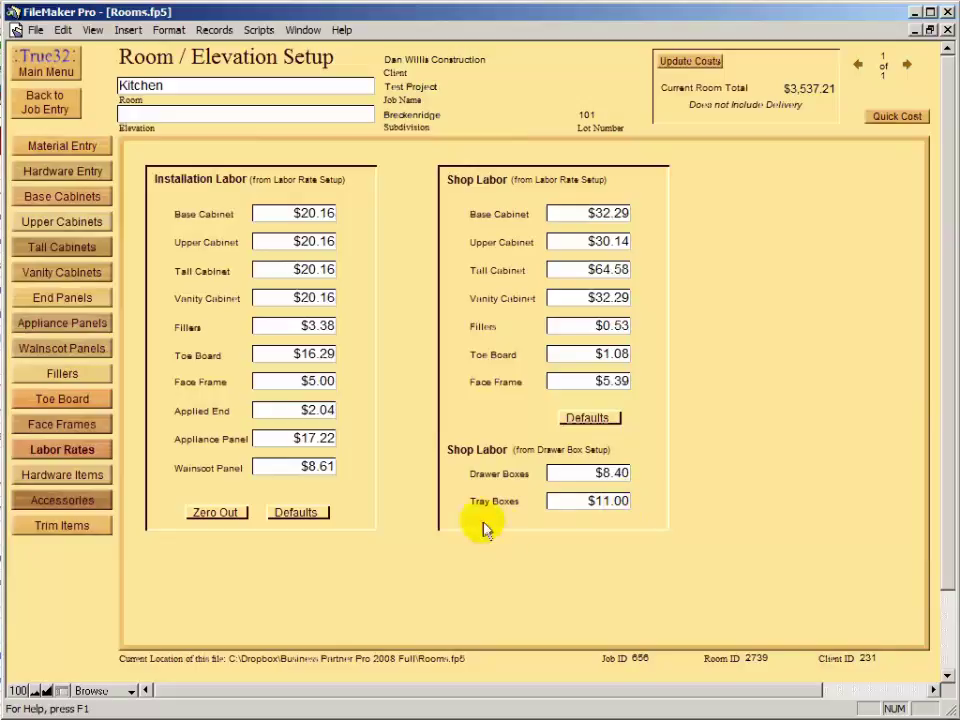
click(216, 512)
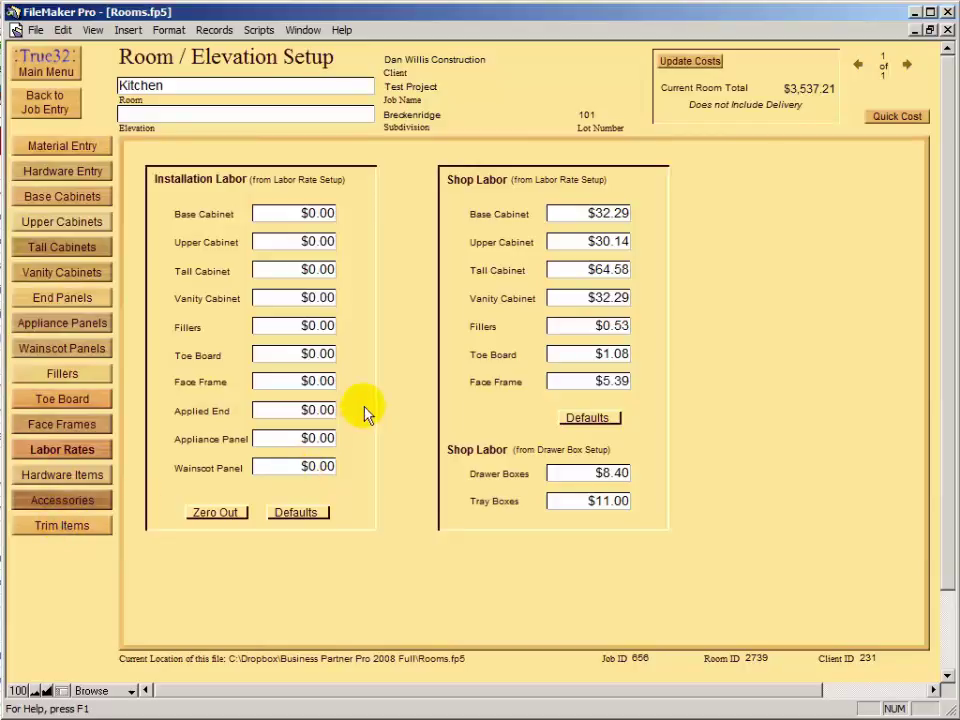
click(300, 515)
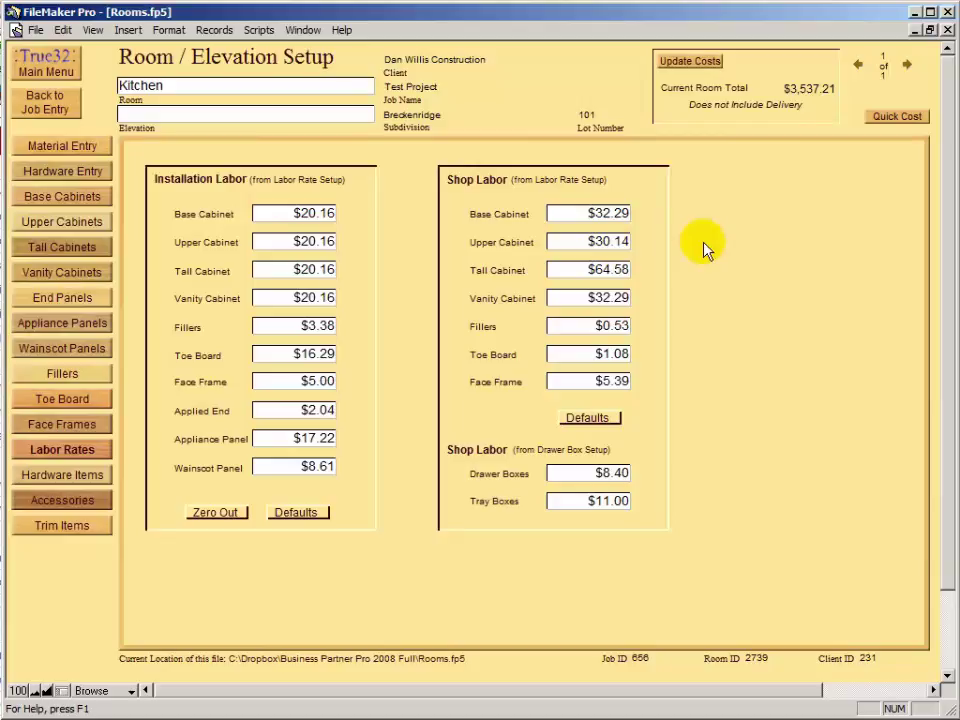
click(592, 241)
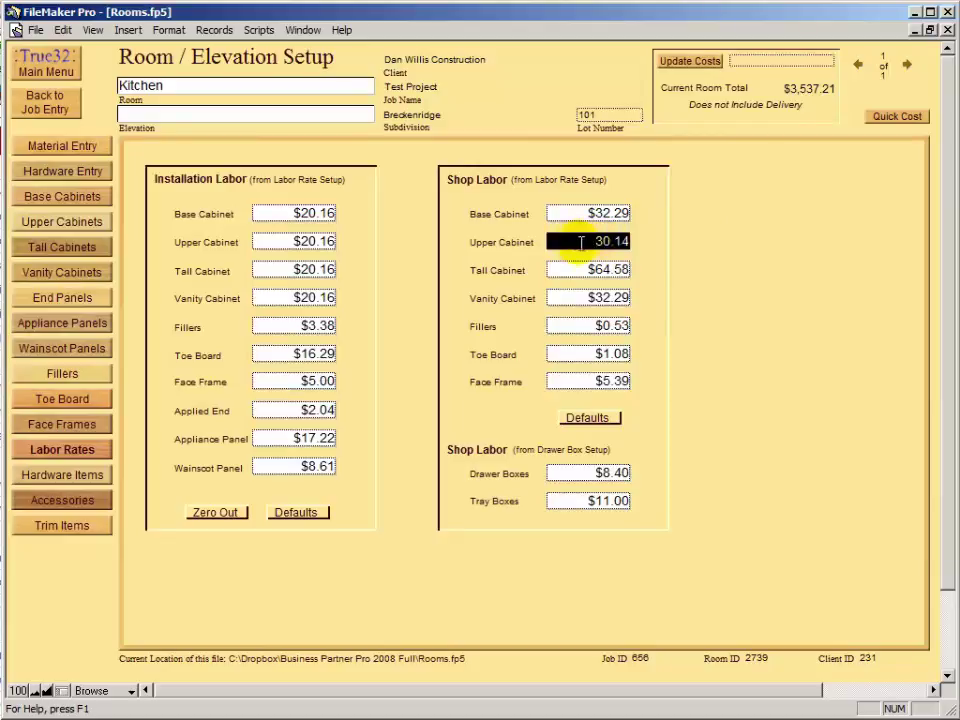
click(658, 253)
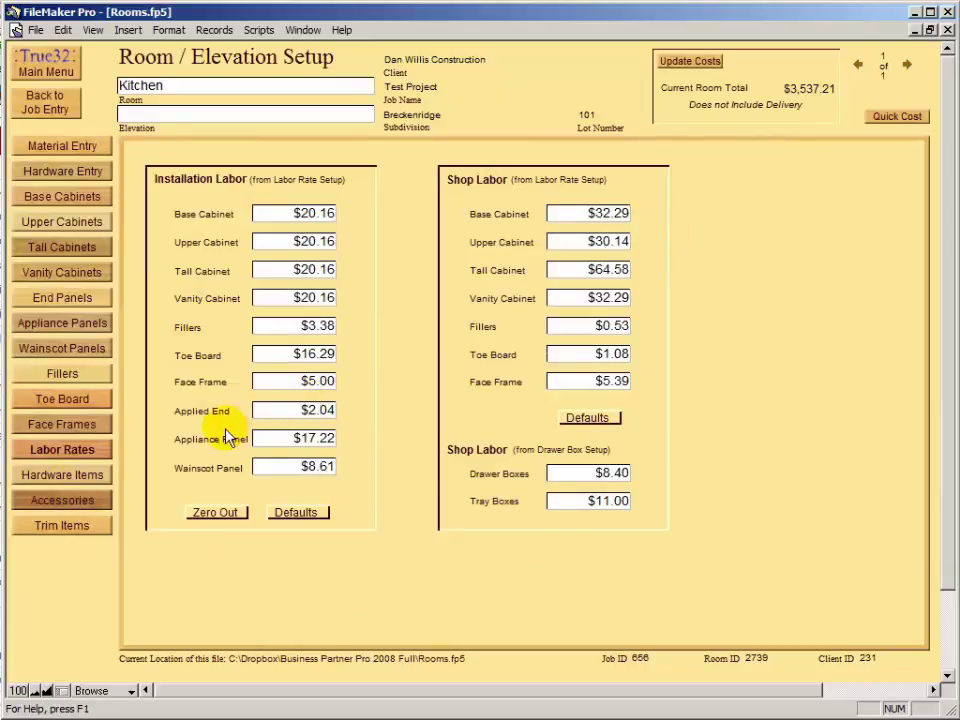
Set the leg quantity per box for the Kitchen's base, vanity and tall cabinets to 4.2 in the hardware items
click(55, 478)
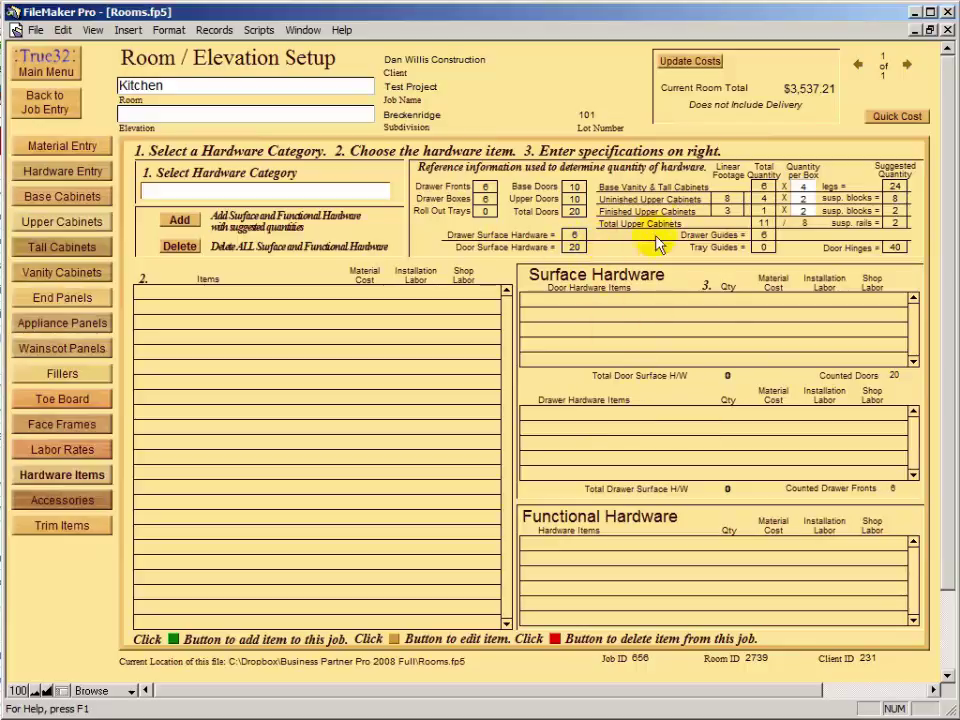
click(802, 187)
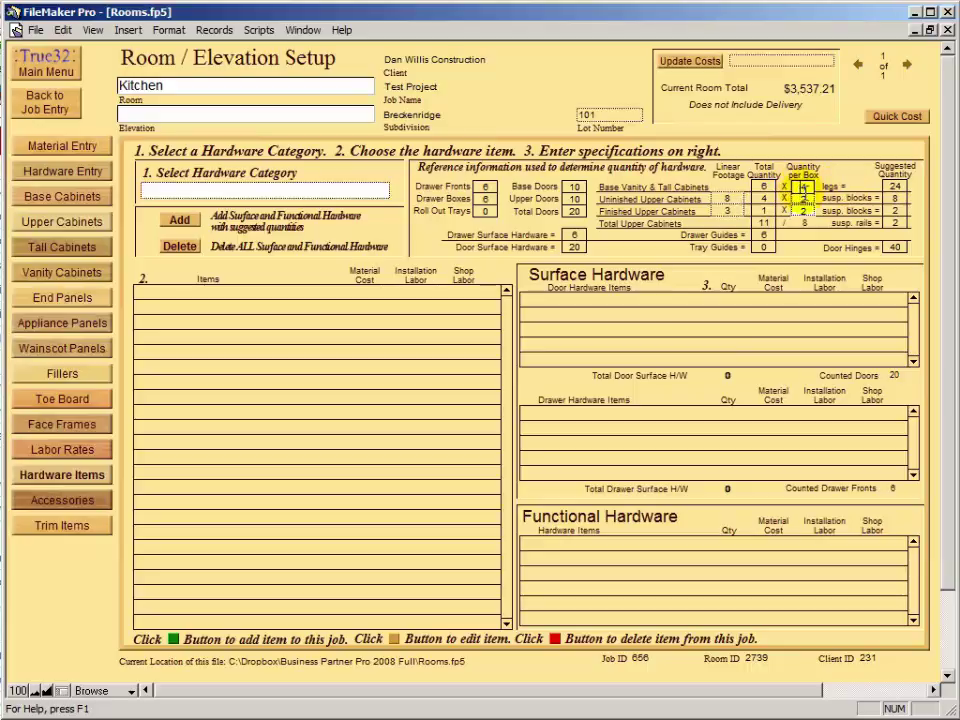
double_click(800, 188)
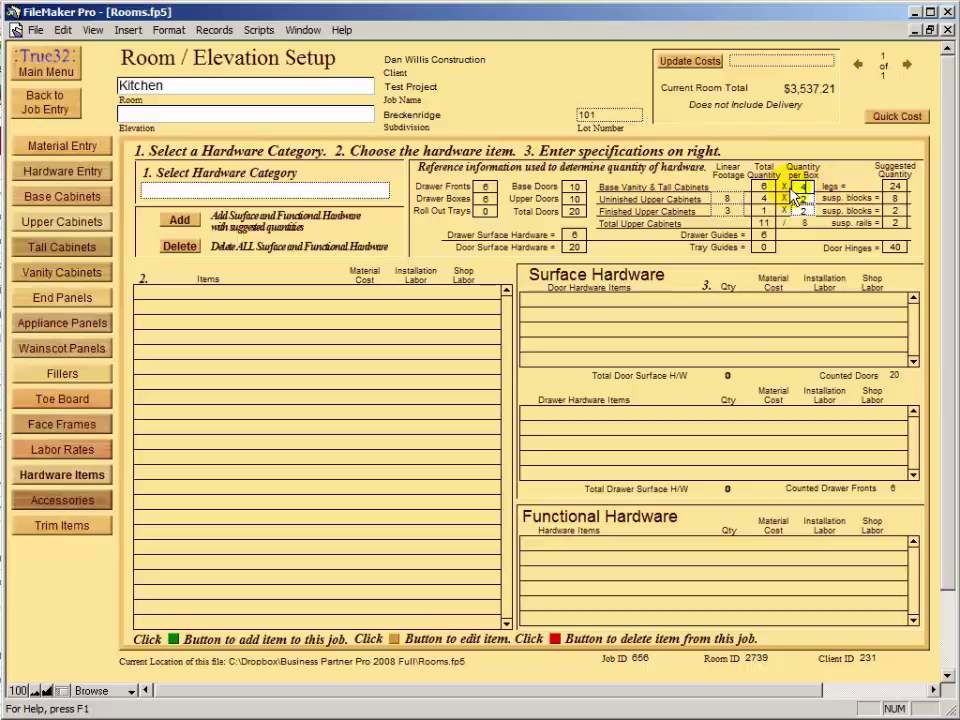
text(4.2)
click(815, 197)
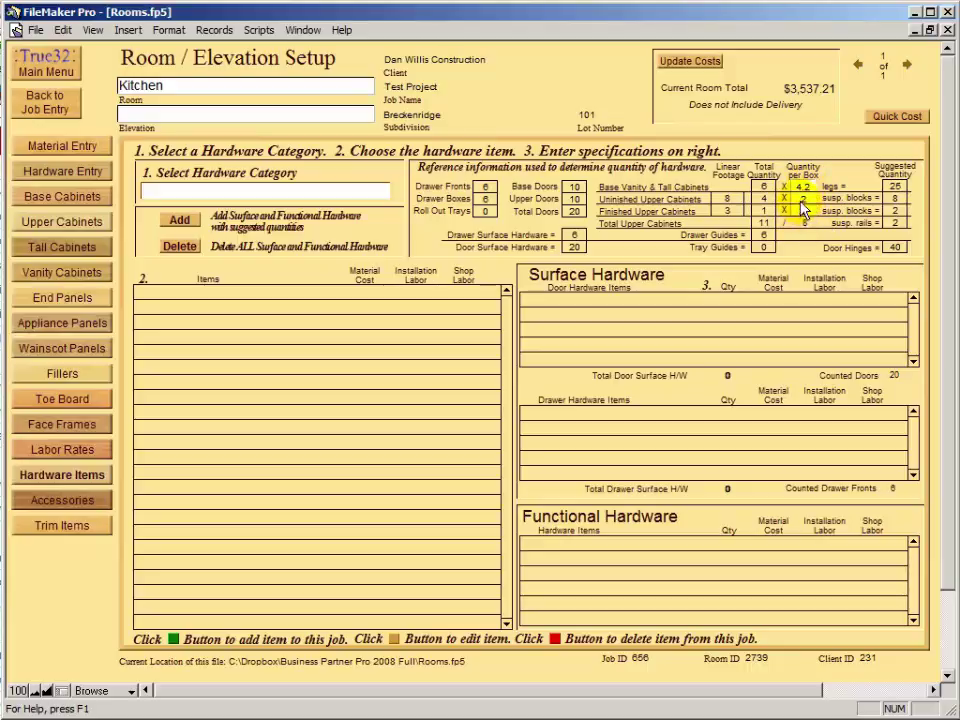
Check the Kitchen's default hardware selection and add all surface and functional hardware with the suggested quantities
click(63, 174)
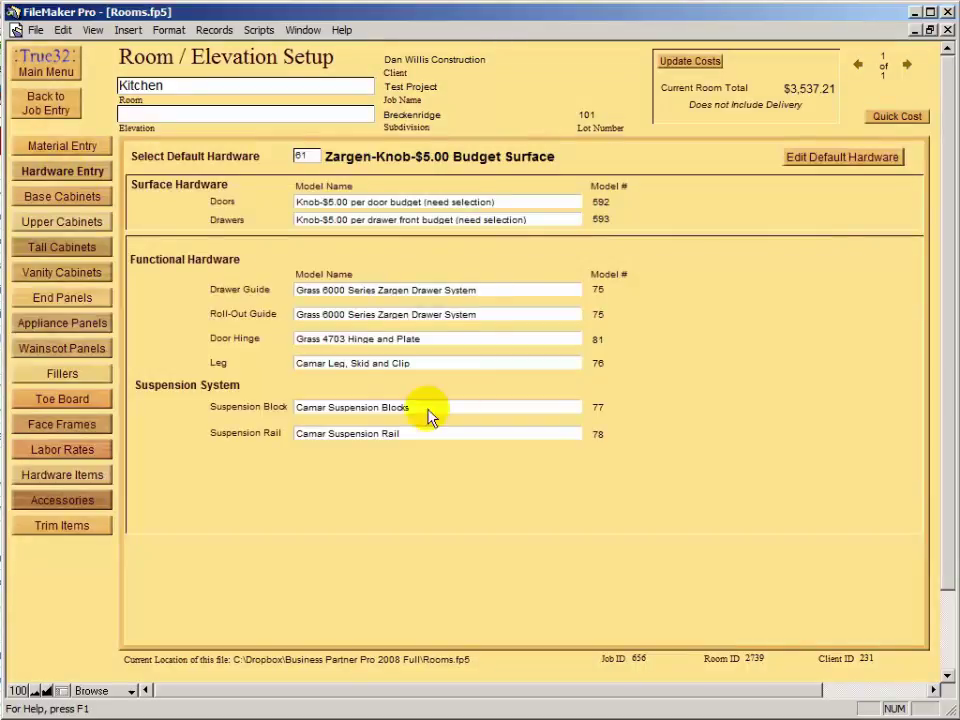
click(64, 476)
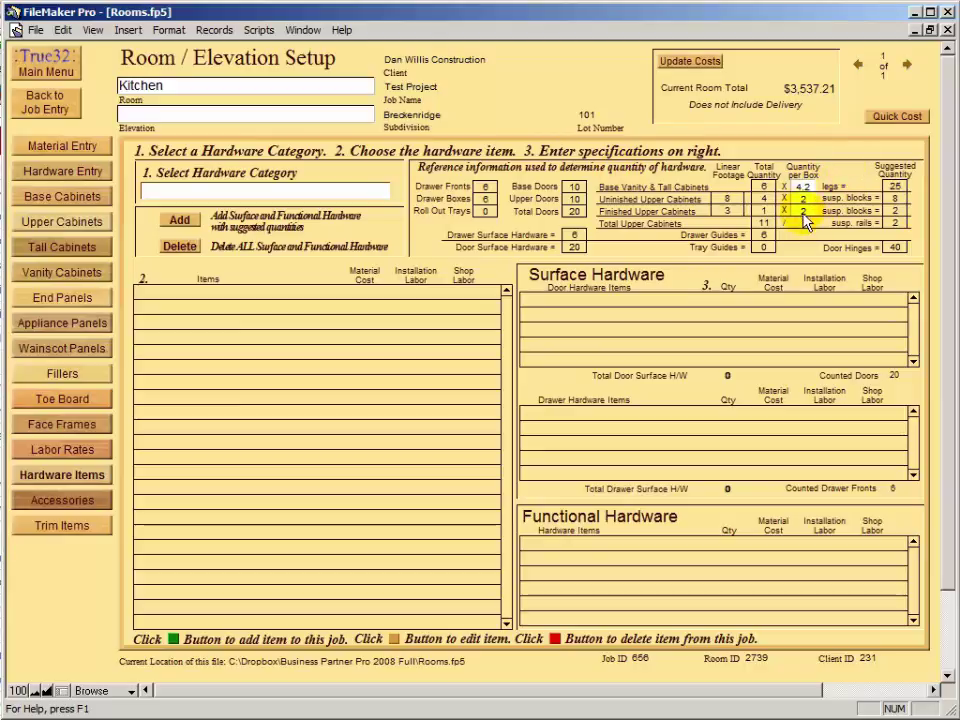
click(180, 225)
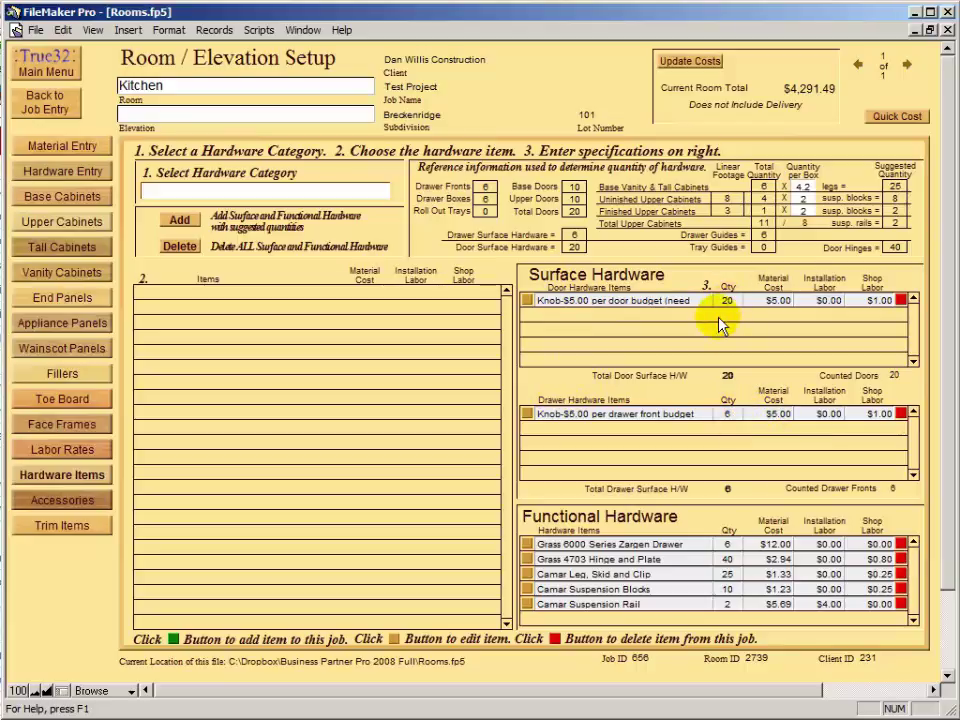
Set the drawer front knob quantity to 8 and the Grass 4703 Hinge and Plate quantity to 42
click(724, 415)
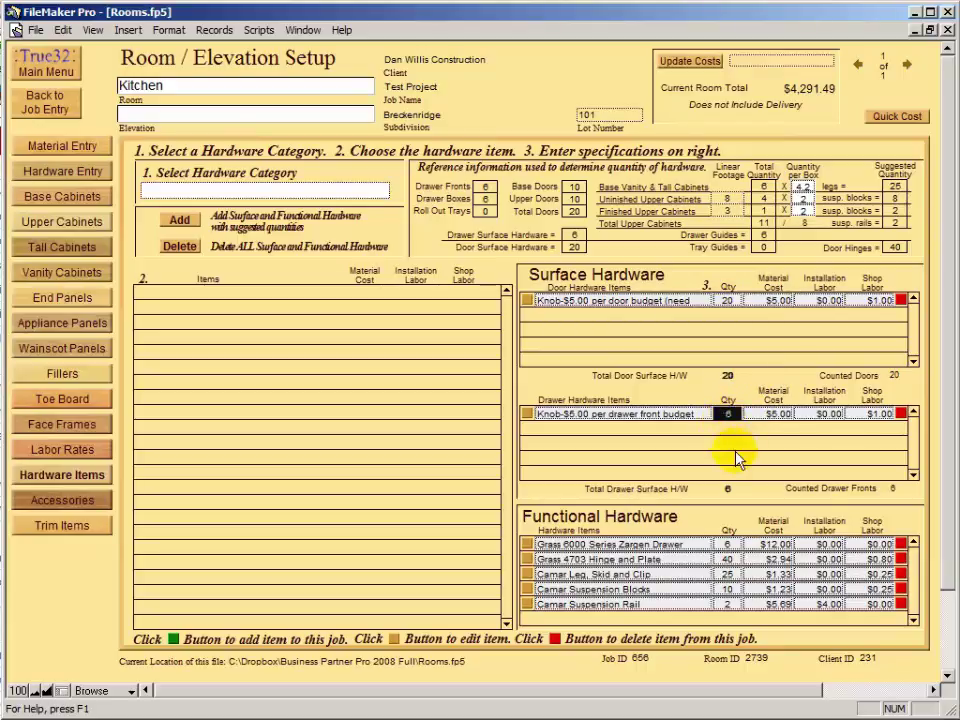
text(8)
click(711, 455)
click(729, 560)
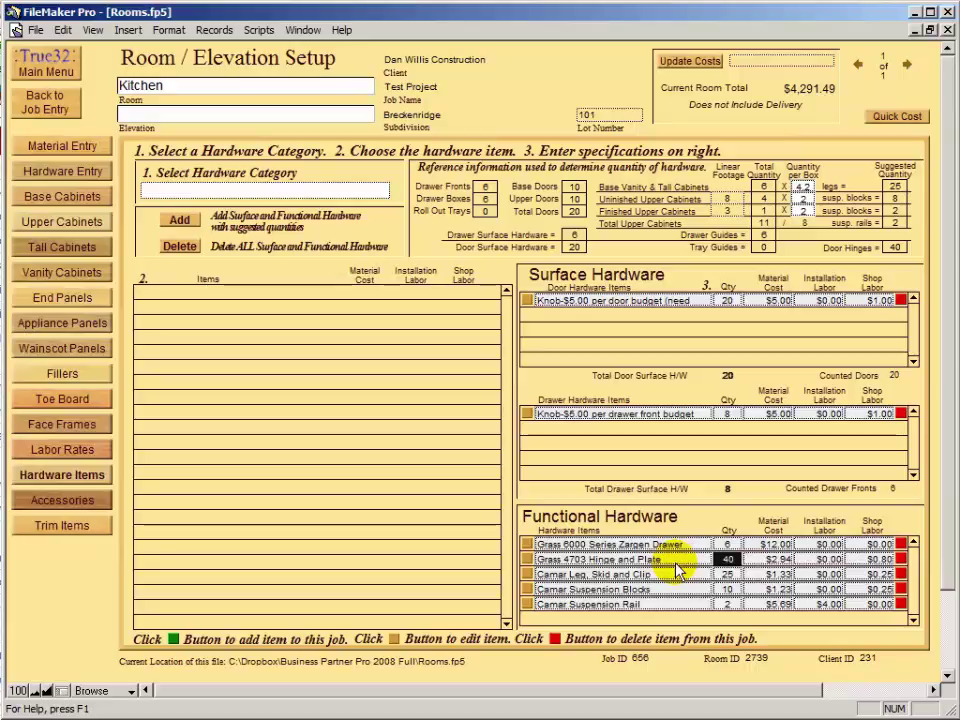
text(42)
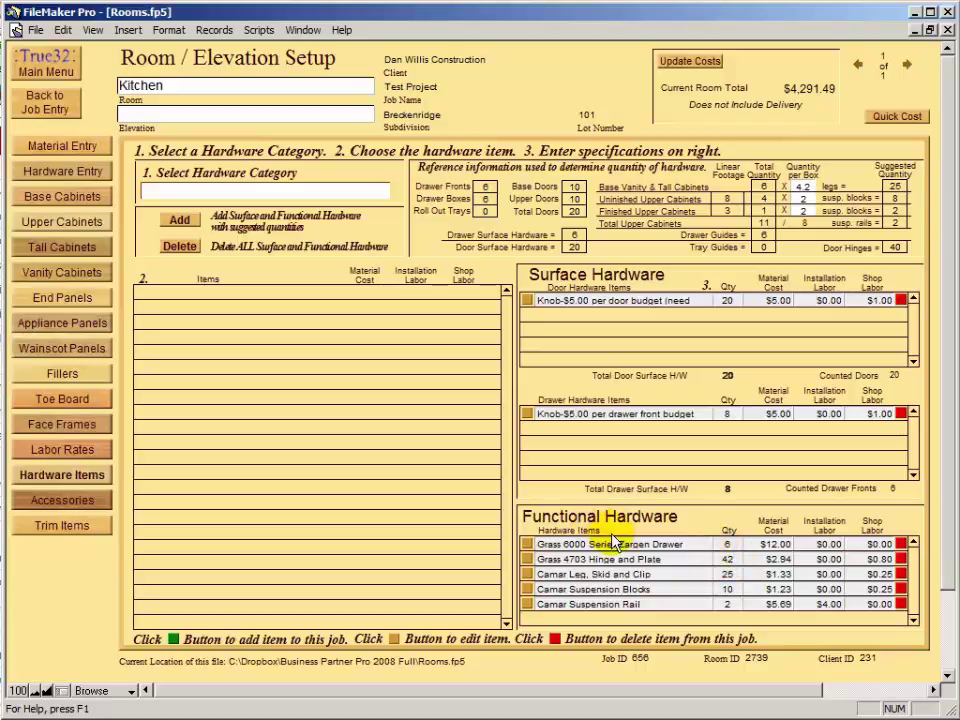
Add Grass Zargen File Drawer Hardware from the Functional Hardware category with quantity 2, and check the door knob's detail specifications
click(258, 190)
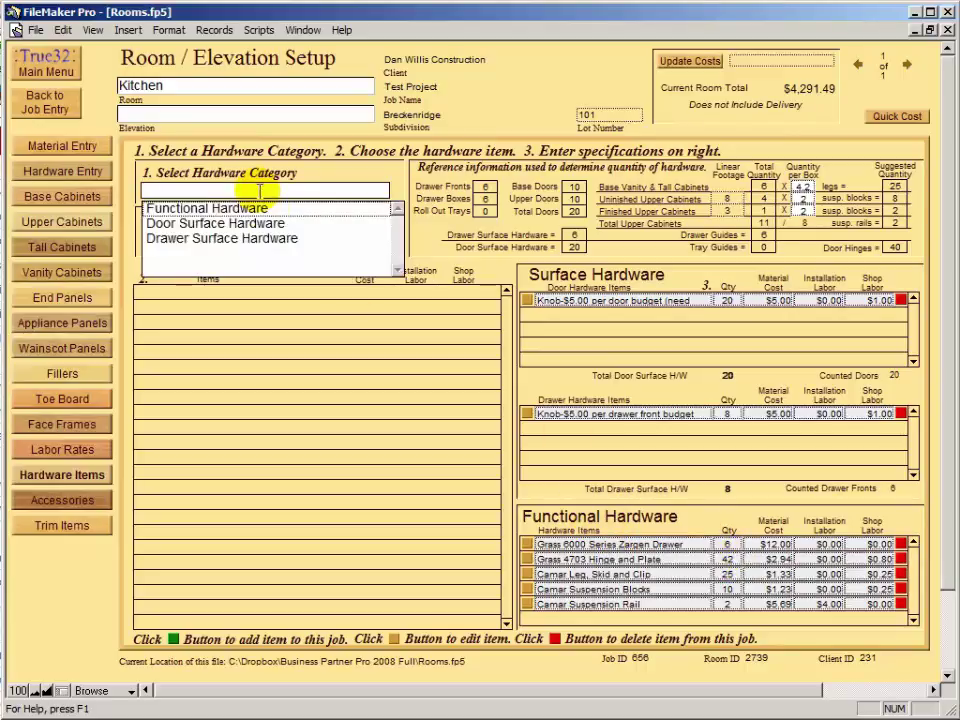
click(203, 213)
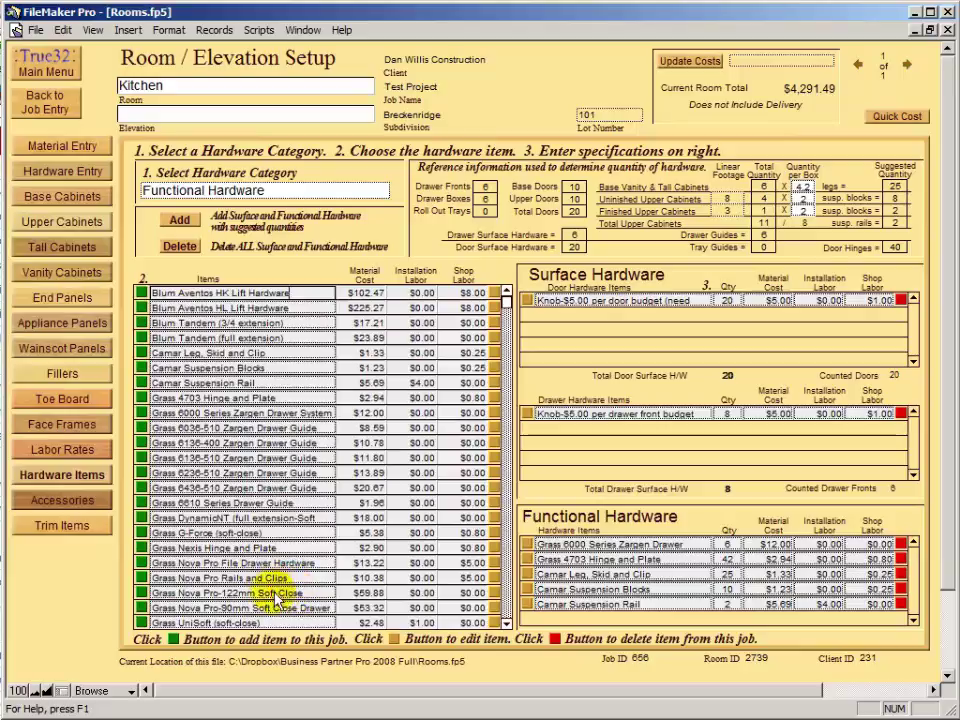
click(507, 622)
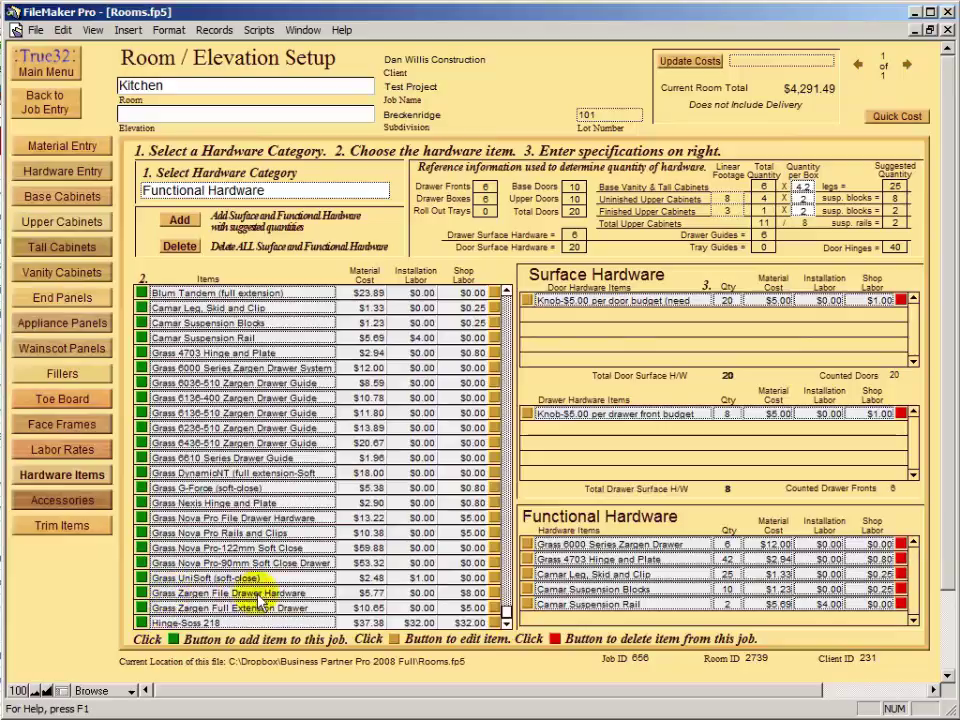
click(141, 594)
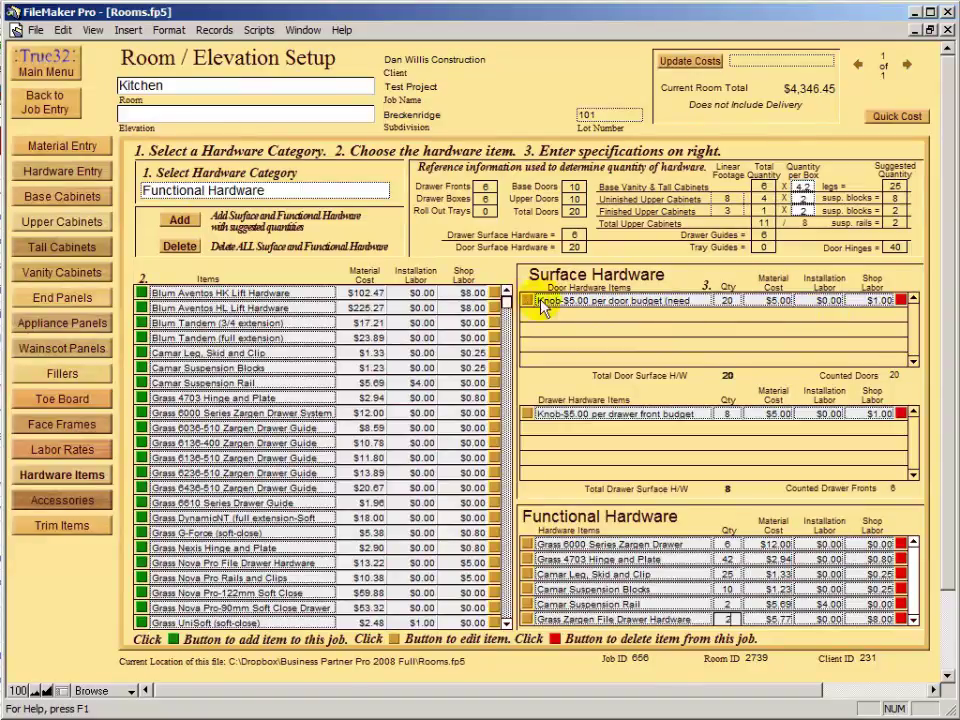
click(527, 300)
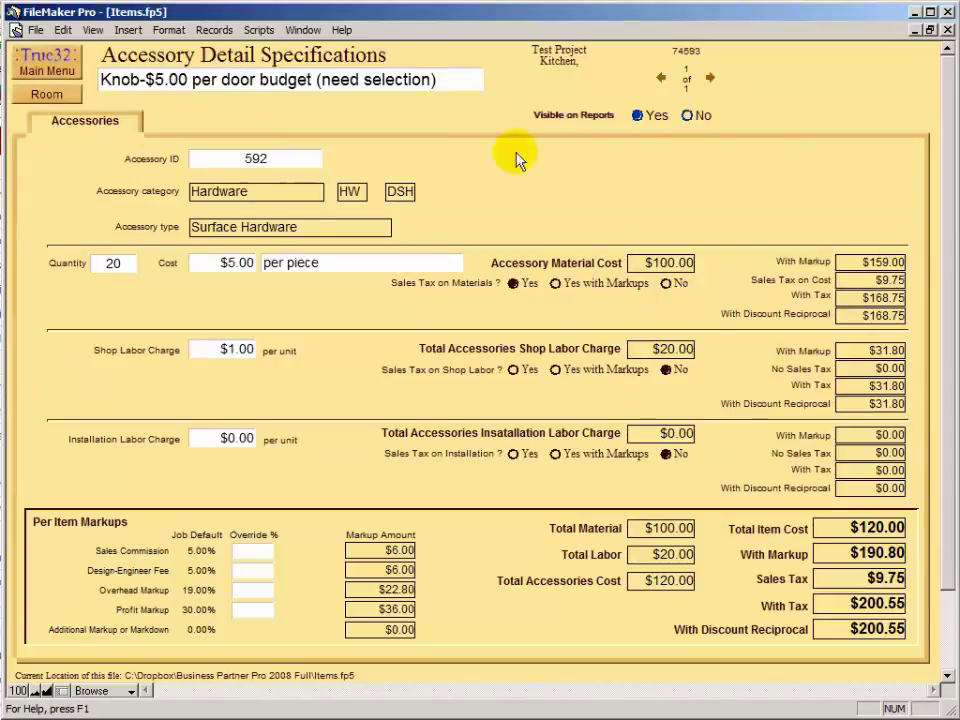
click(45, 96)
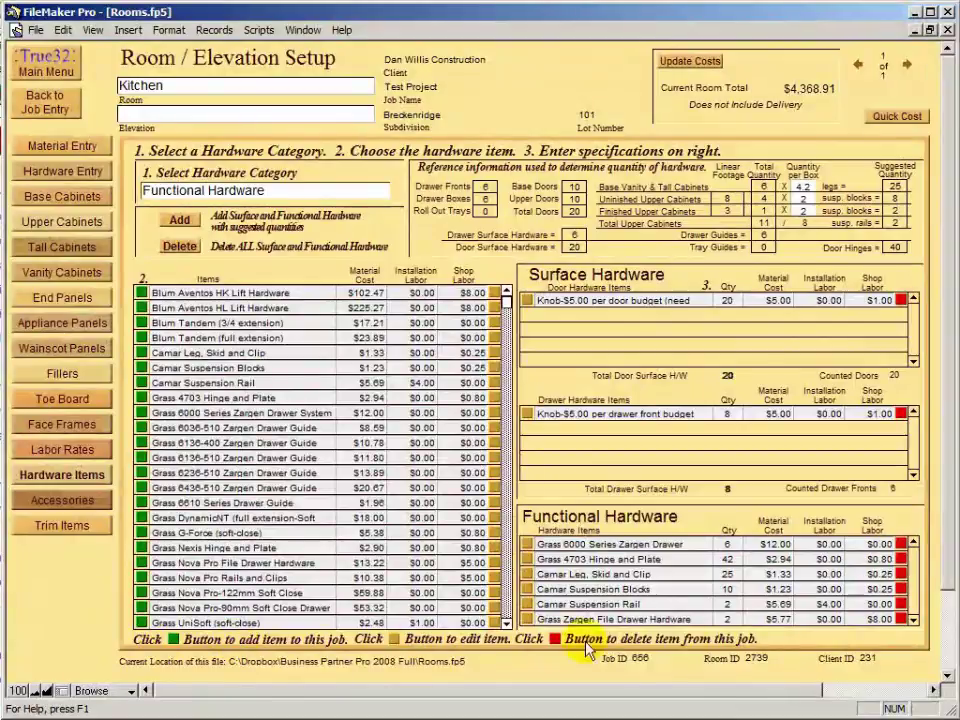
Add Angled Wall Labor-per angle with quantity 2 from the Complexity Upcharge material and labor accessories, and check its detail specifications
click(62, 499)
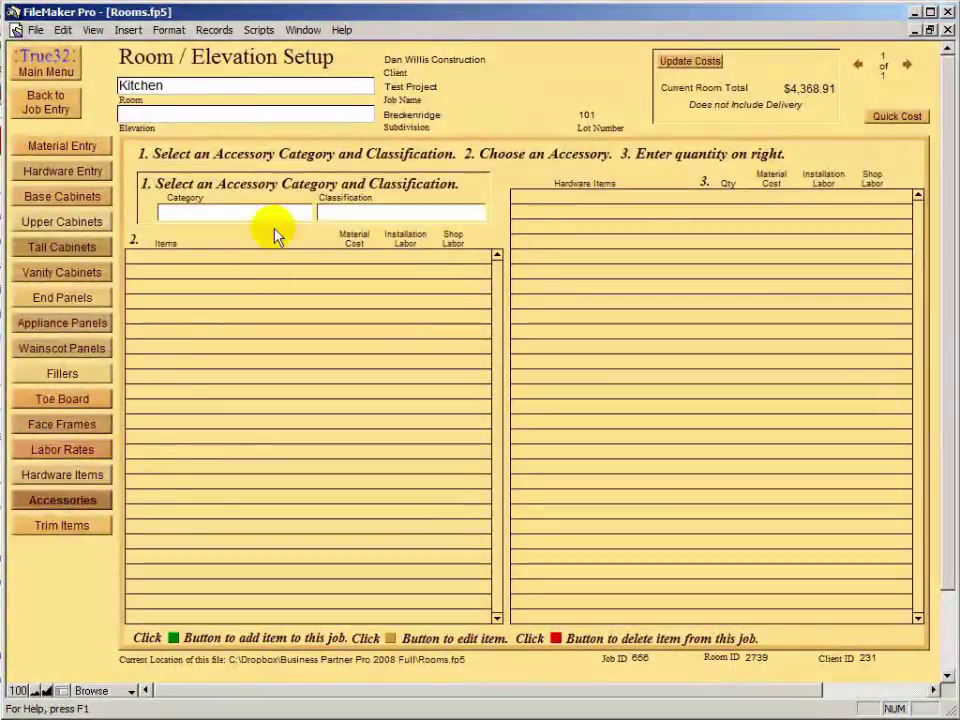
click(258, 211)
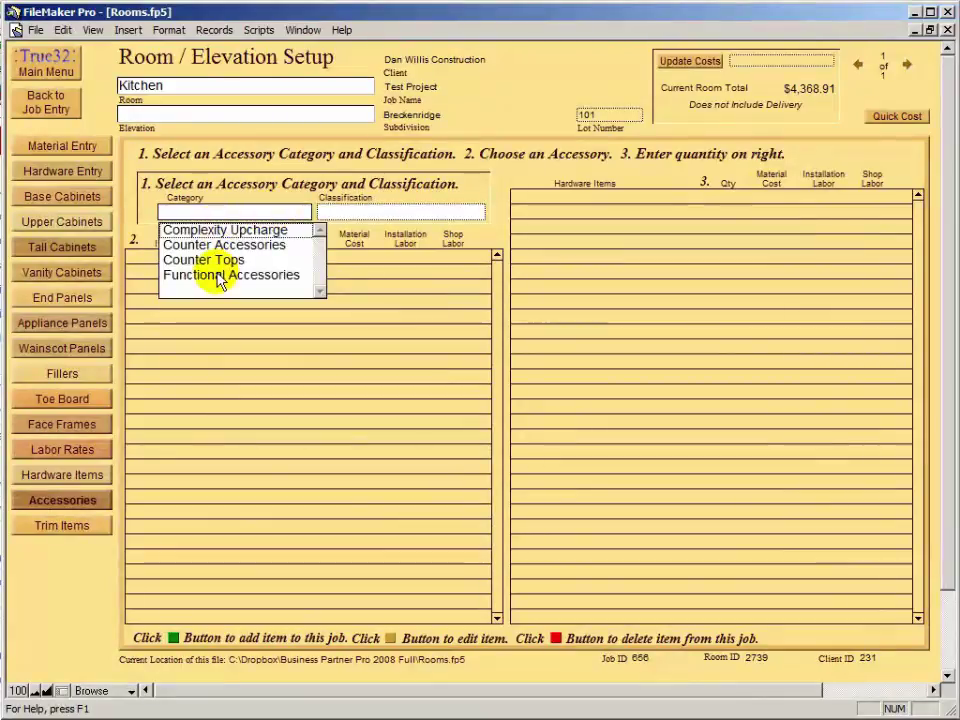
click(205, 231)
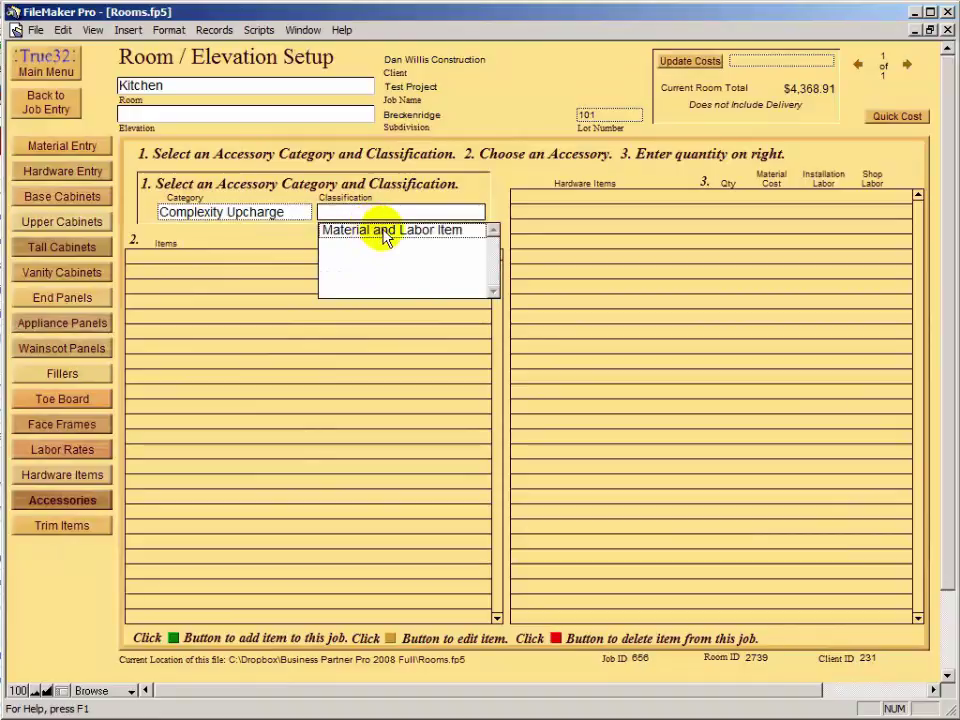
click(364, 232)
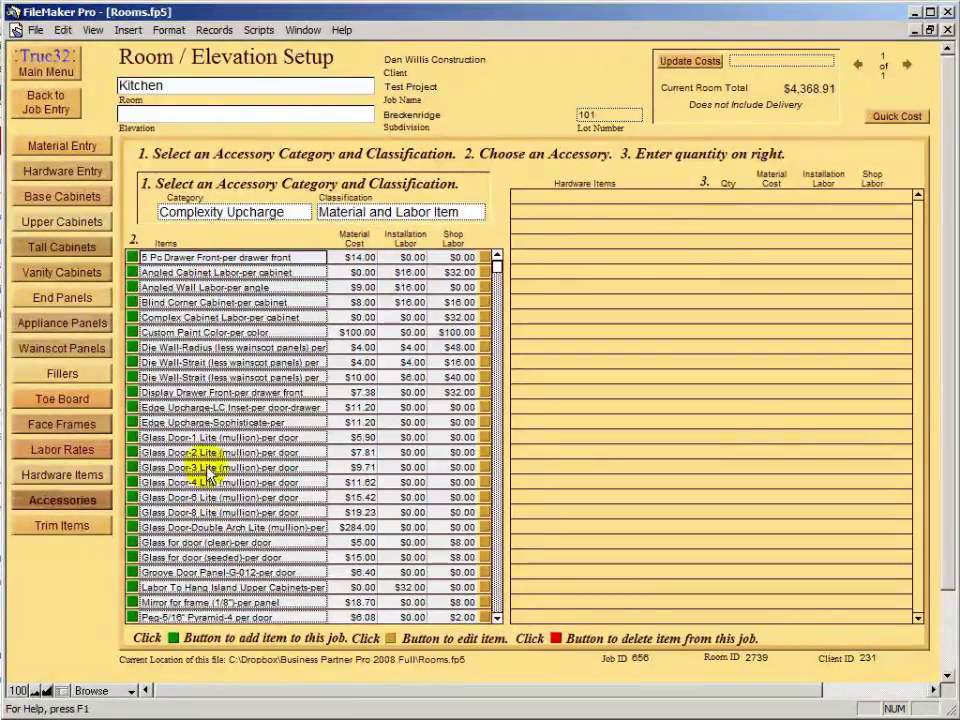
click(134, 301)
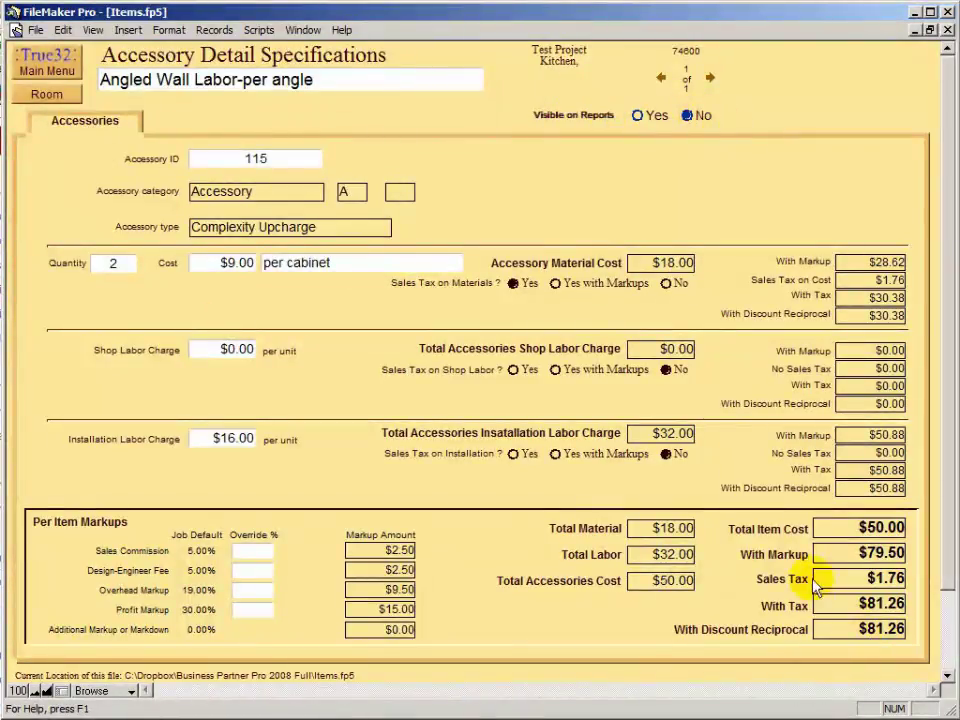
click(44, 99)
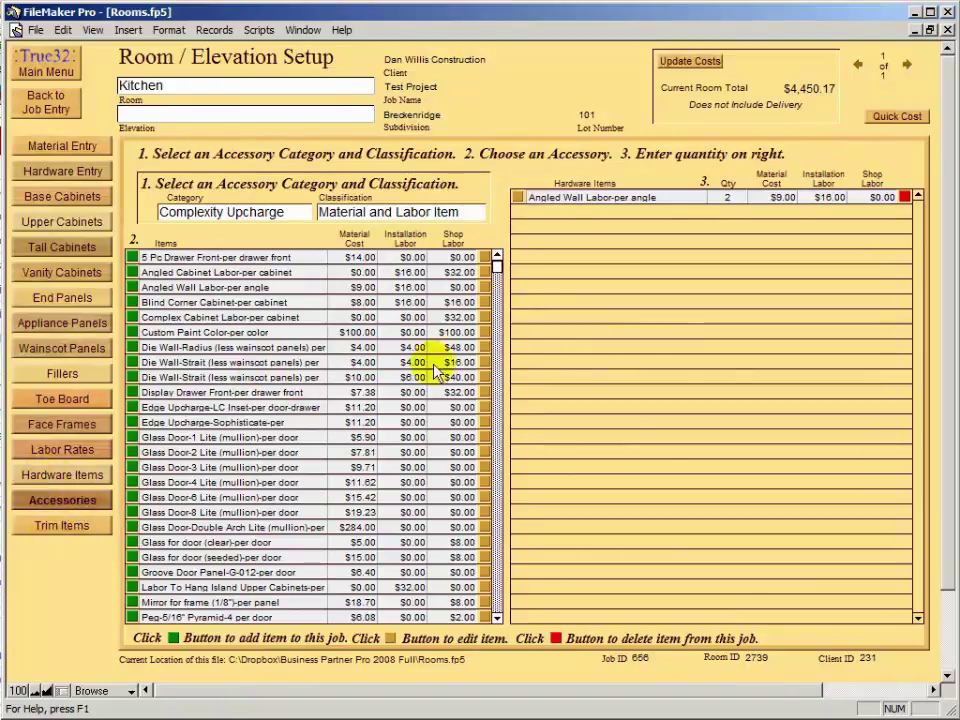
Compare the Kitchen's accessory entry with its door knob hardware costs, and look through the remaining complexity upcharge accessories
click(580, 205)
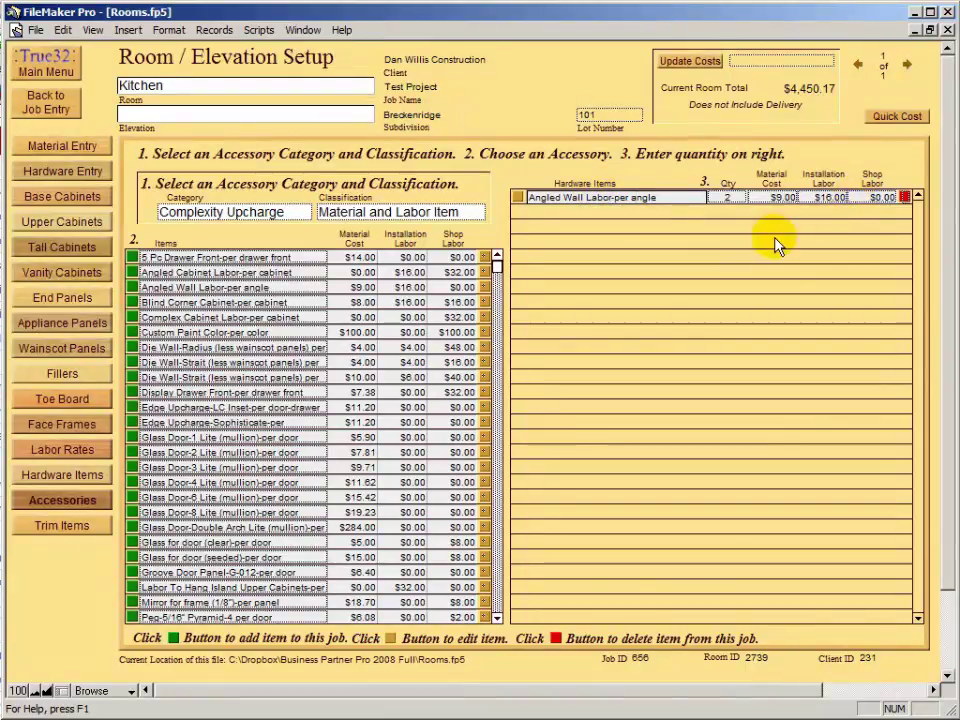
click(50, 475)
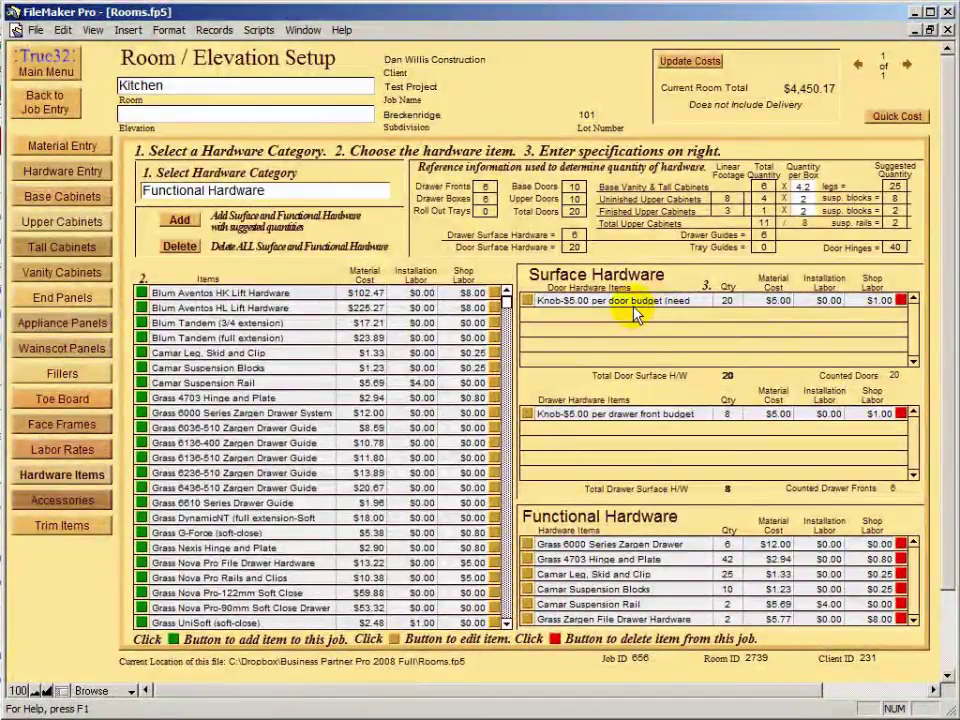
click(570, 302)
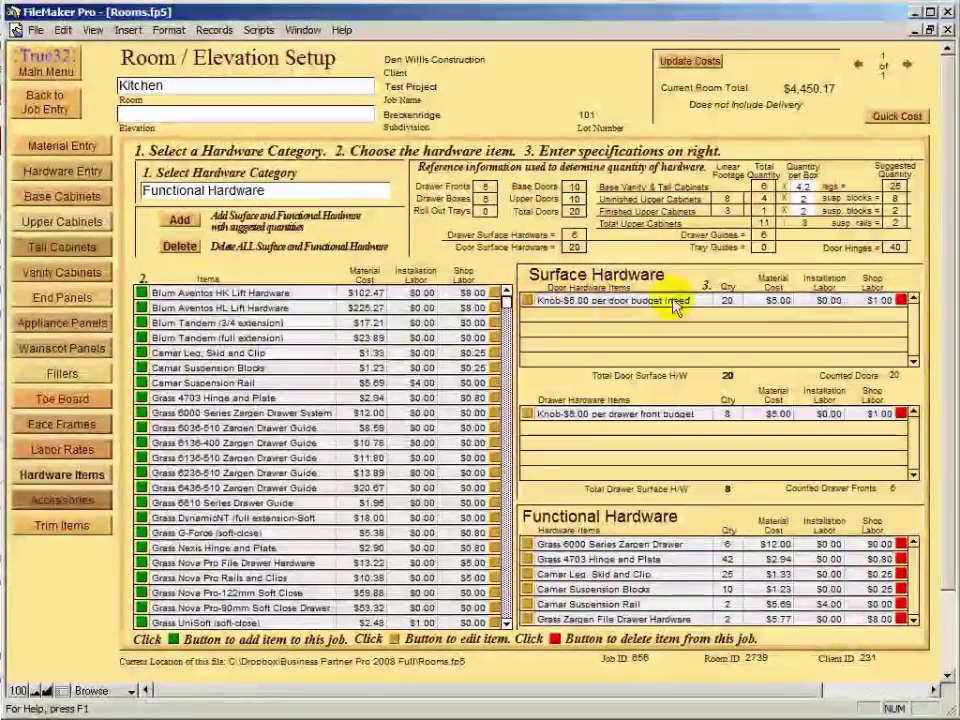
click(778, 304)
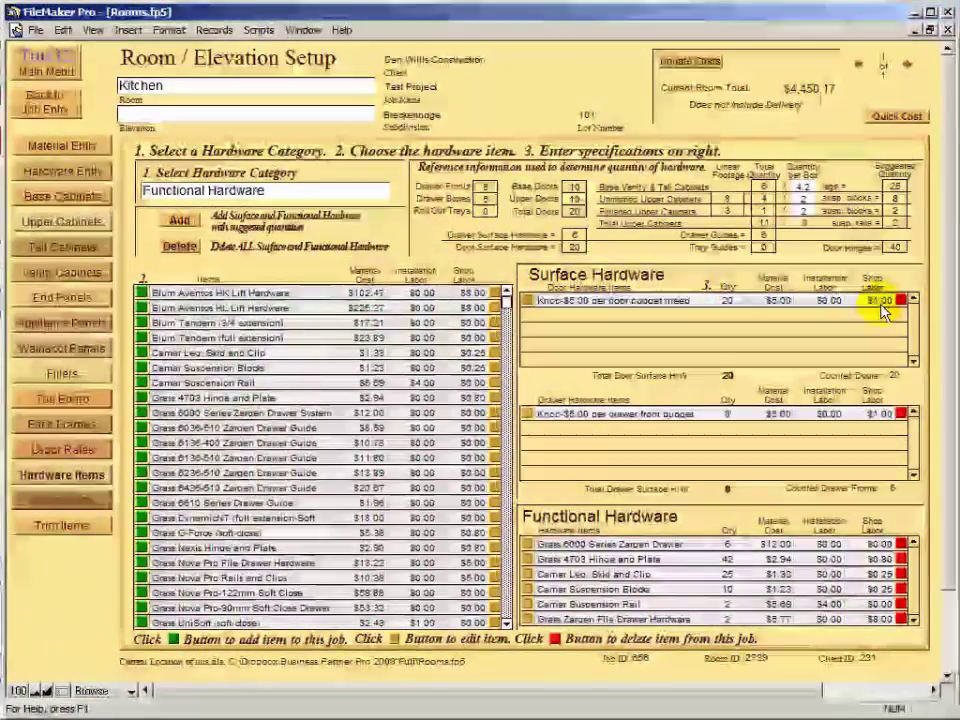
click(133, 465)
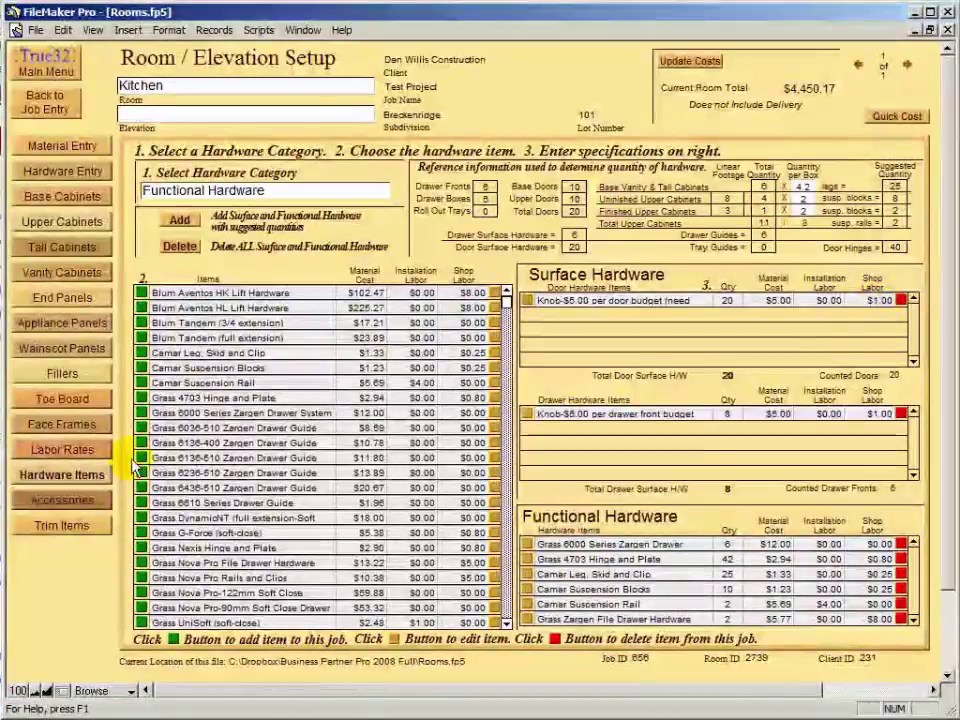
click(45, 505)
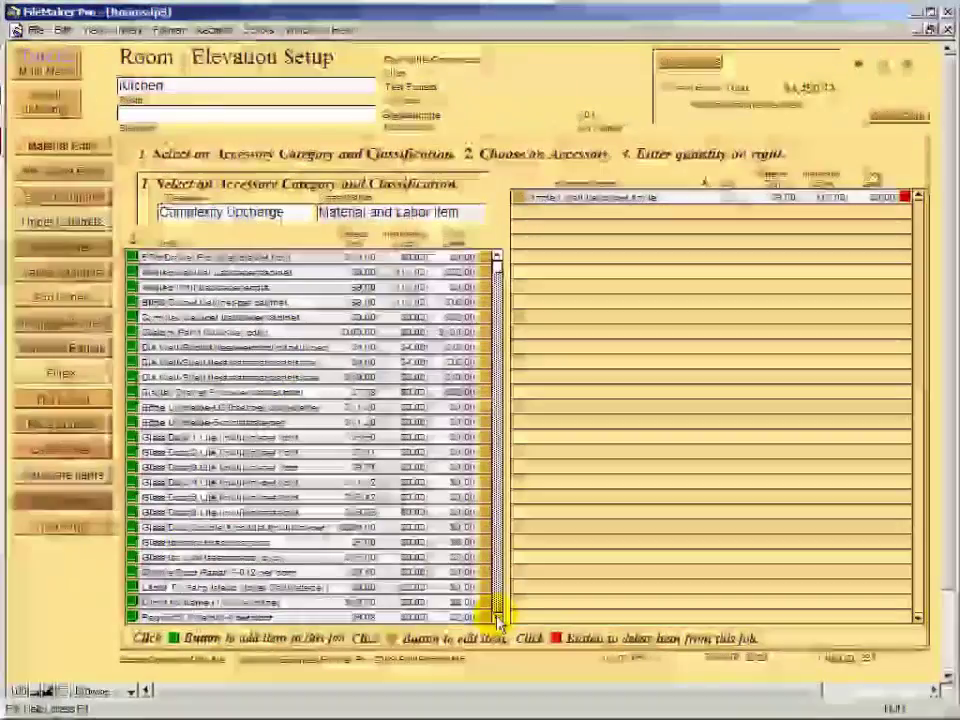
click(497, 617)
click(497, 617)
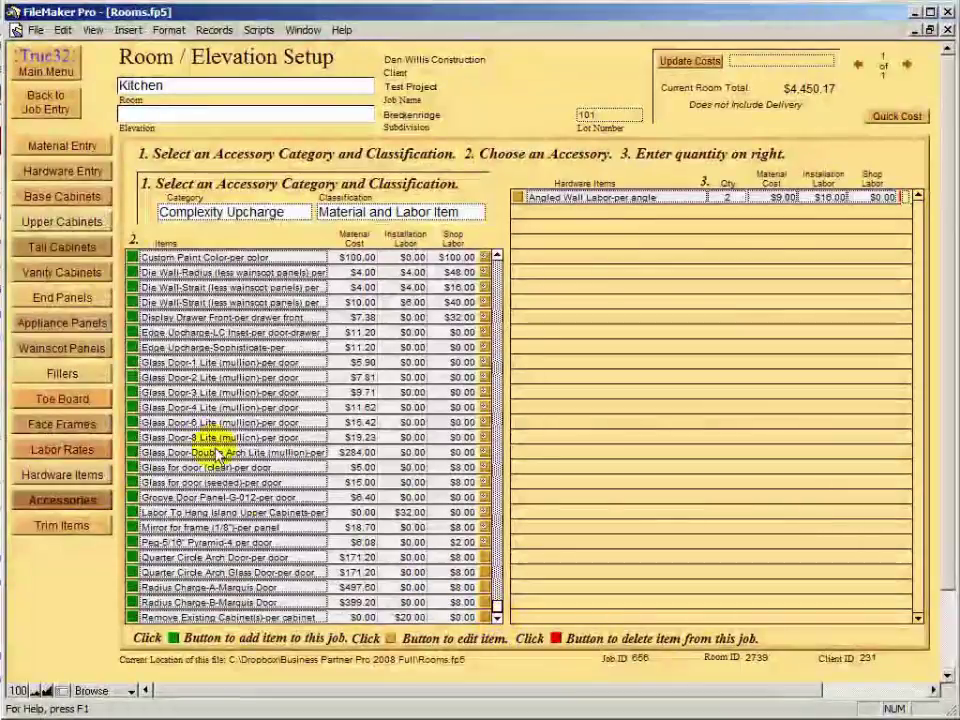
Add one REV-CT-4W-52 cutlery drawer tray and one REV-UT-18W-52 utility drawer tray from the functional drawer accessories
click(214, 213)
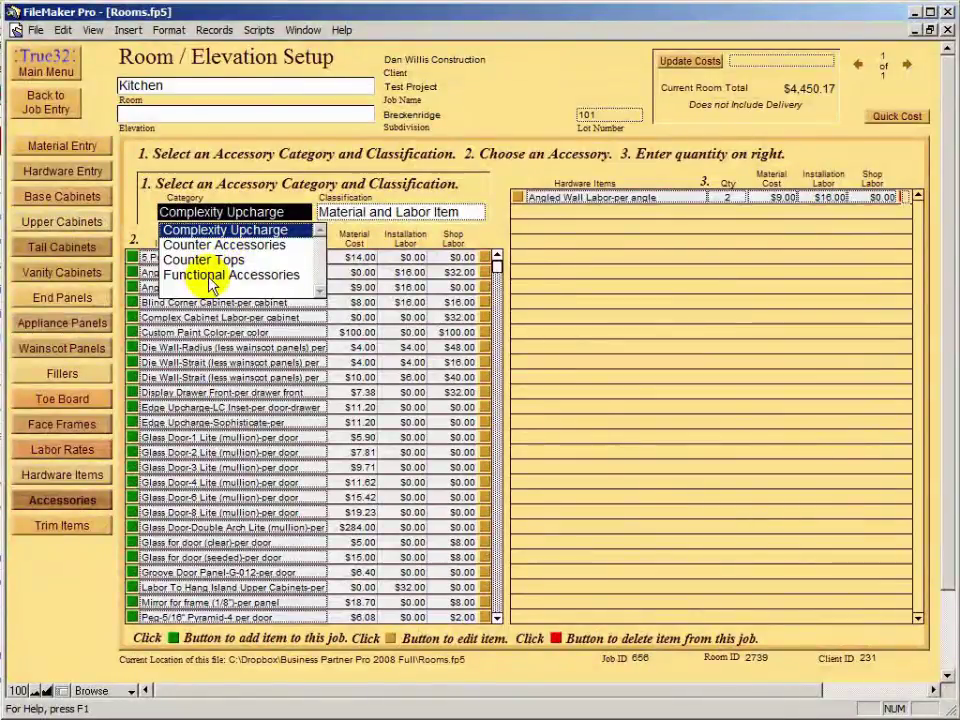
click(209, 279)
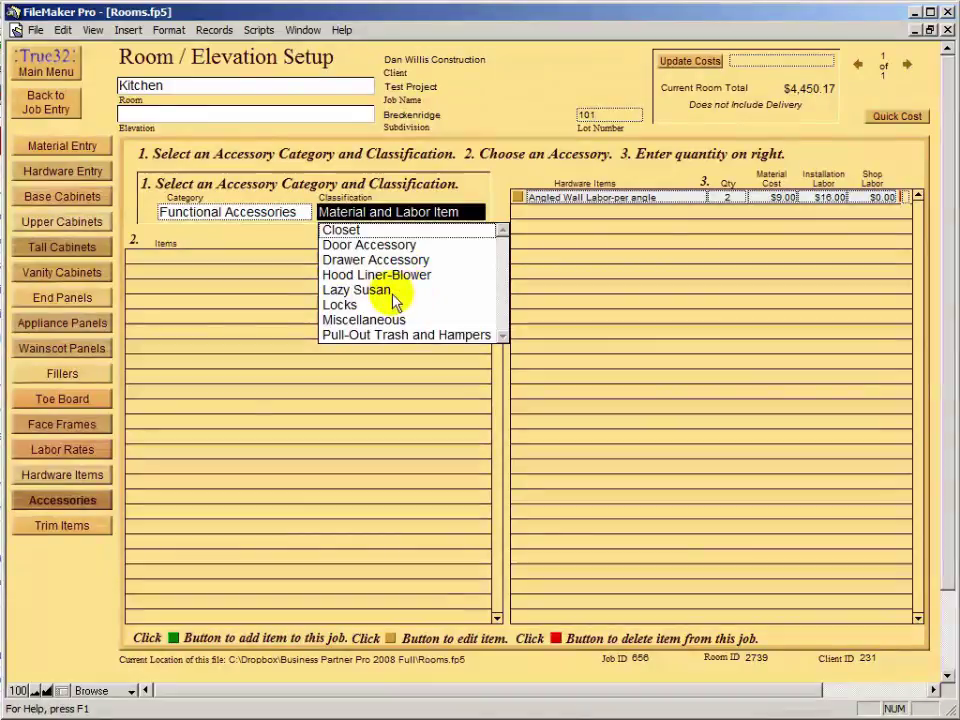
click(340, 245)
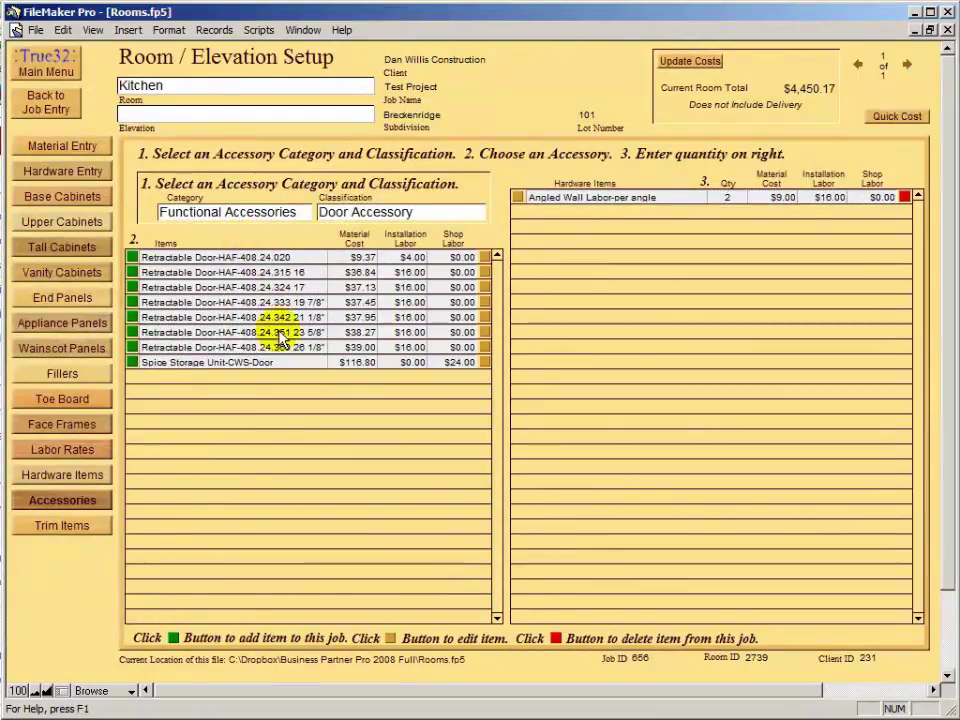
click(390, 214)
click(398, 260)
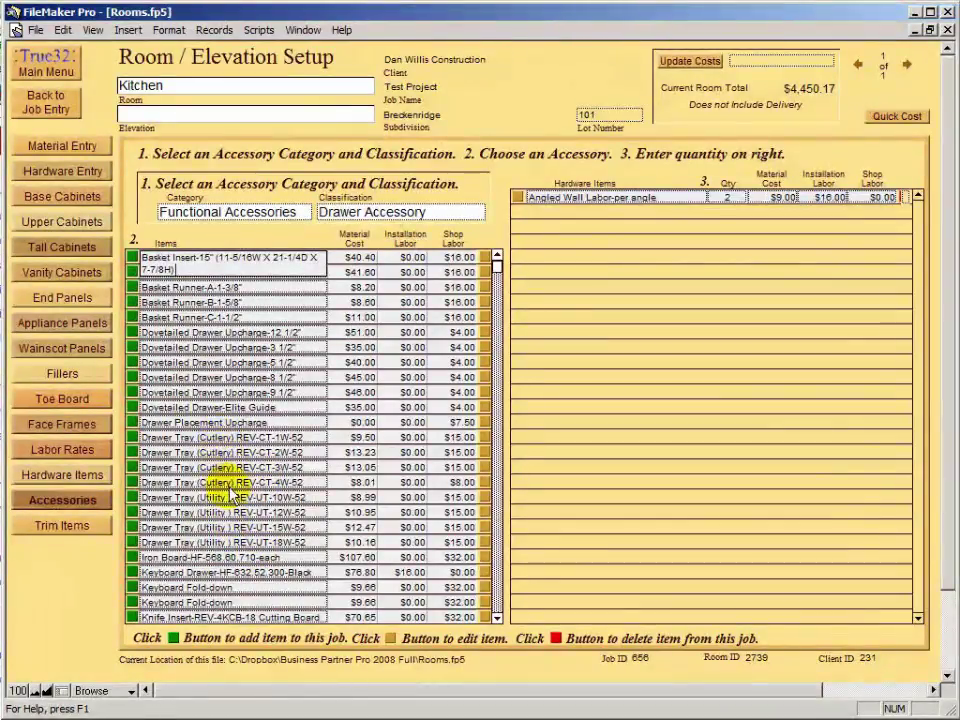
click(132, 484)
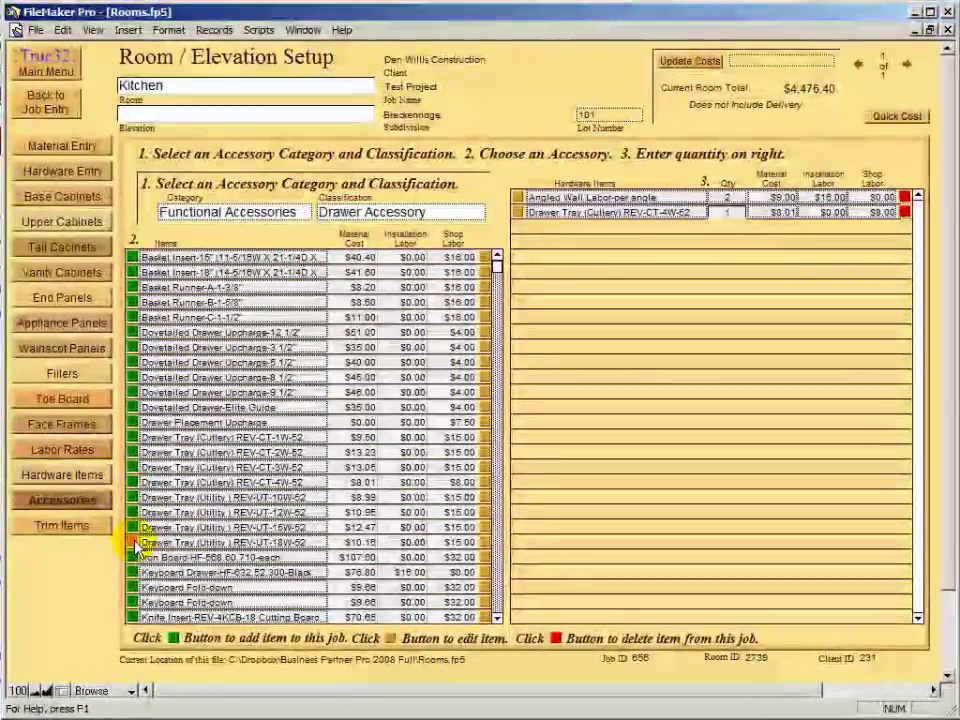
click(133, 543)
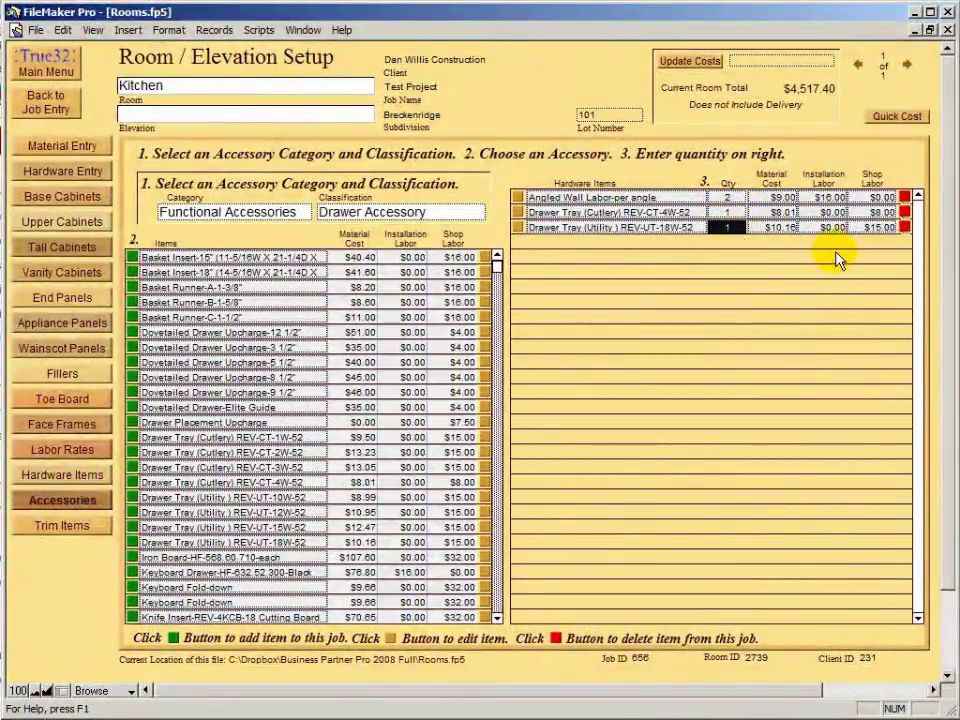
Add the standard crown and light rail with suggested quantities, and set the Crown-T32-Vintage-Cherry to 24 linear feet and 3 pieces
click(58, 530)
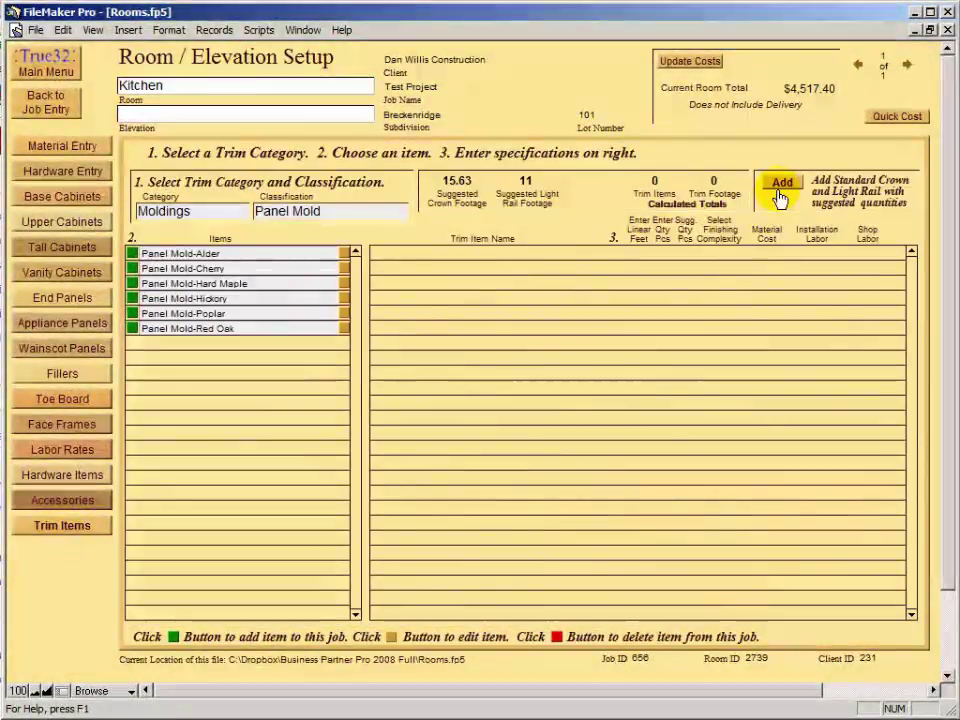
click(781, 186)
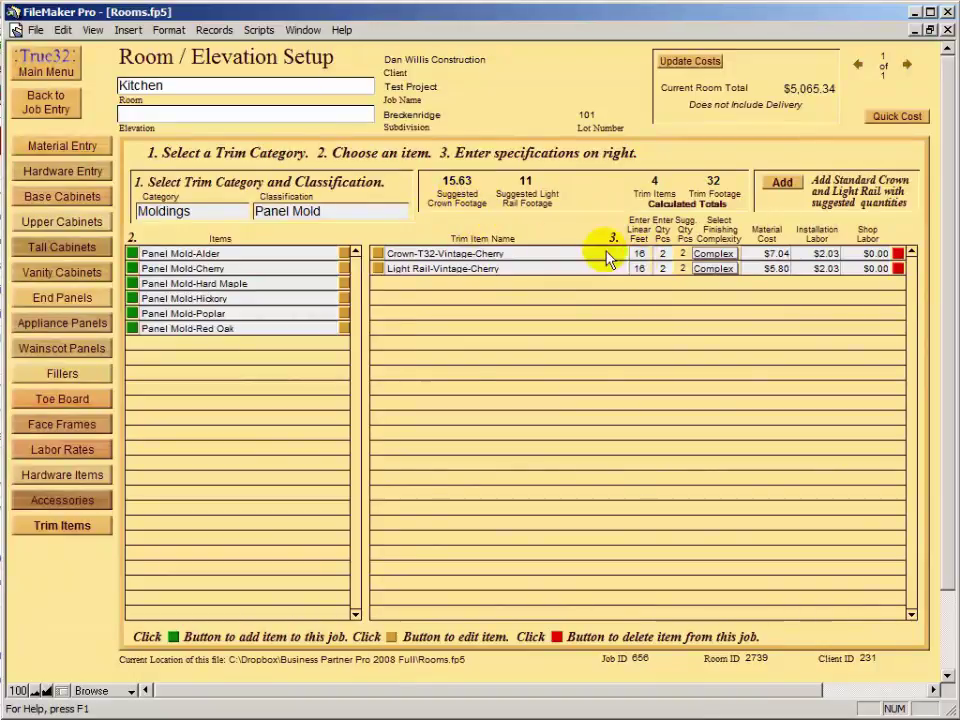
click(640, 254)
double_click(641, 262)
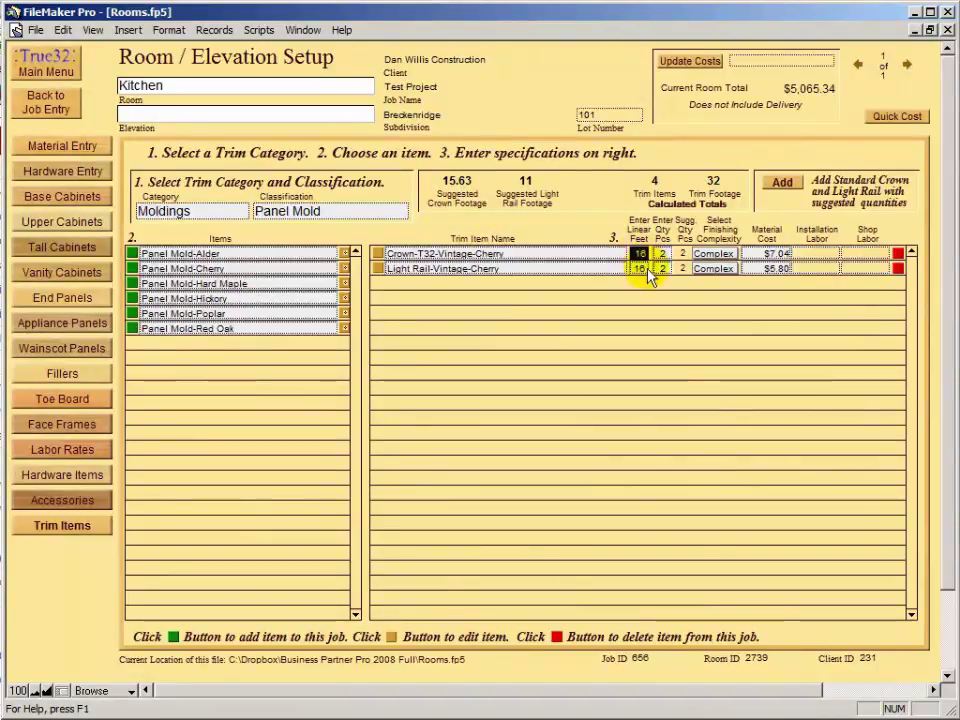
text(24)
key(Tab)
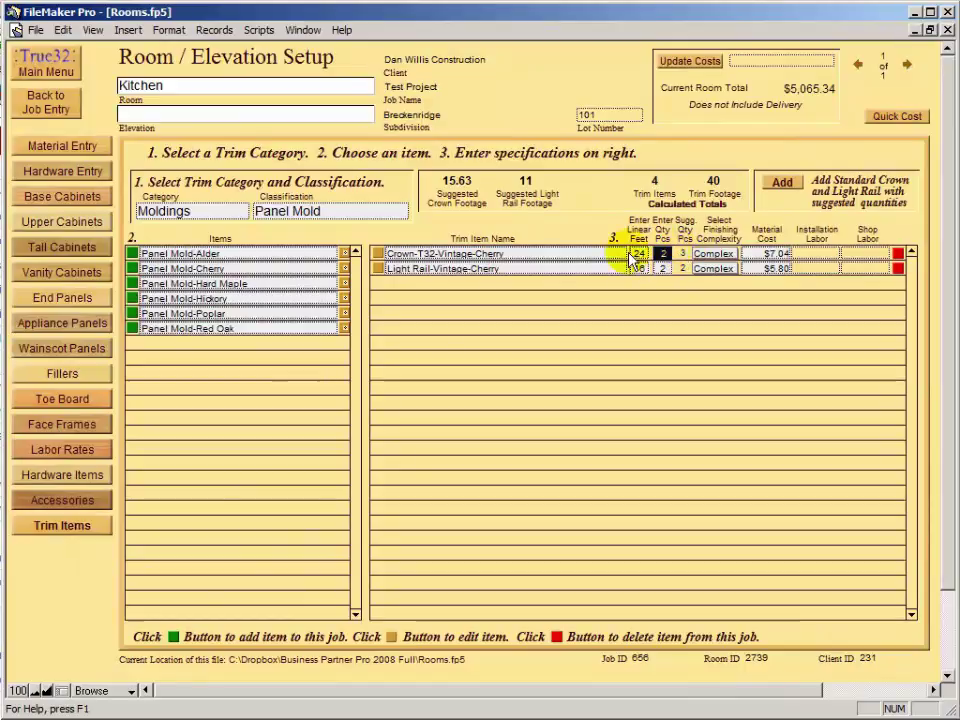
text(3)
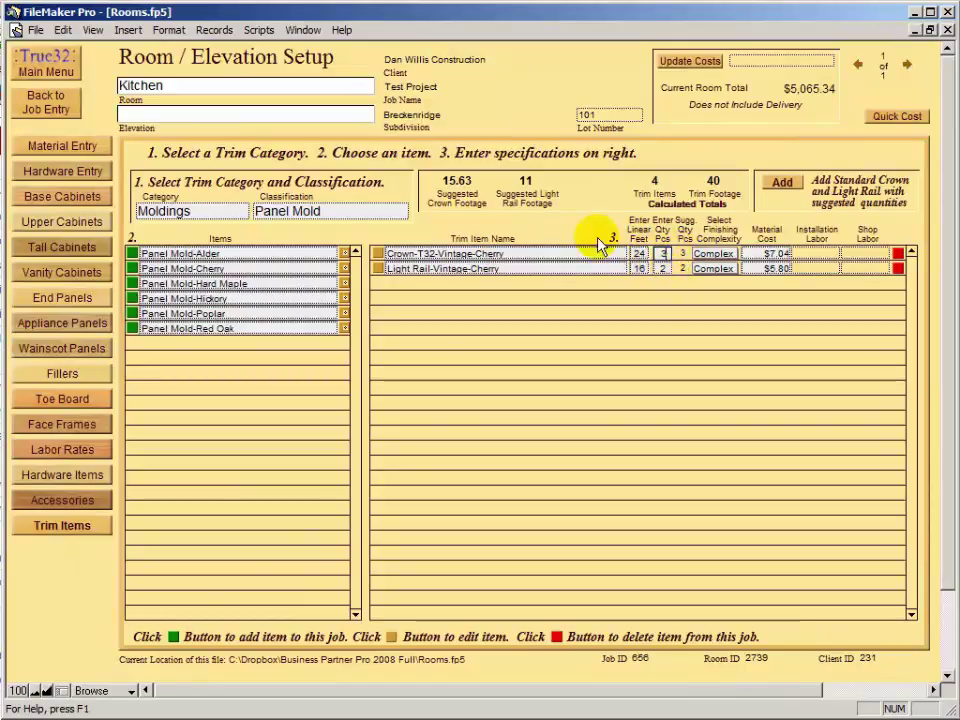
click(592, 248)
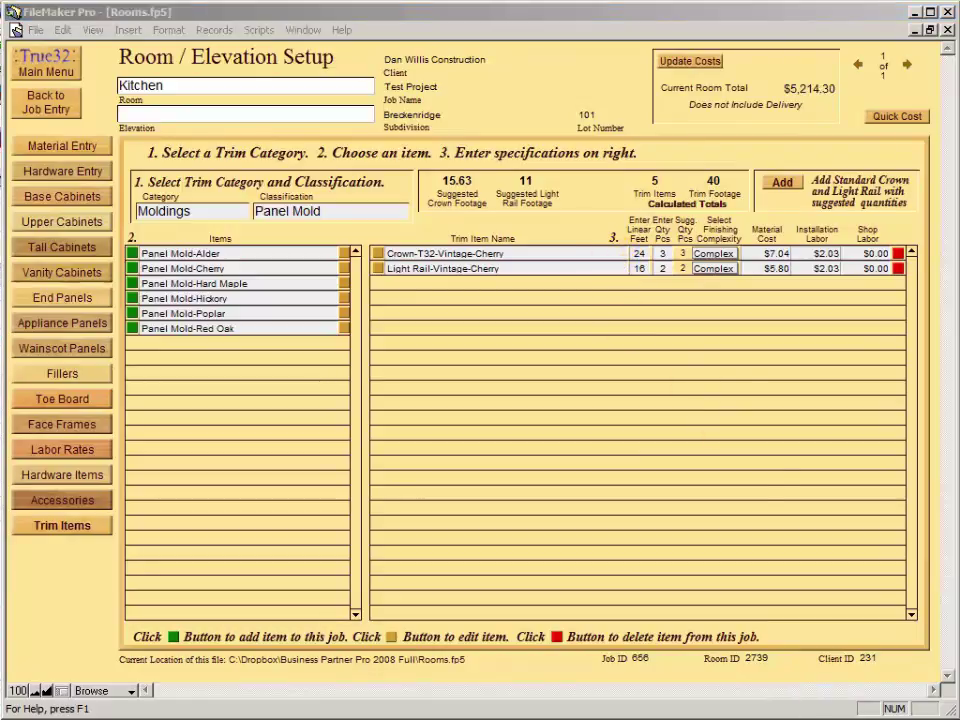
Look through the trim classifications for Decorative Trim, including the valance items, and for Functional Trim and Moldings
click(204, 216)
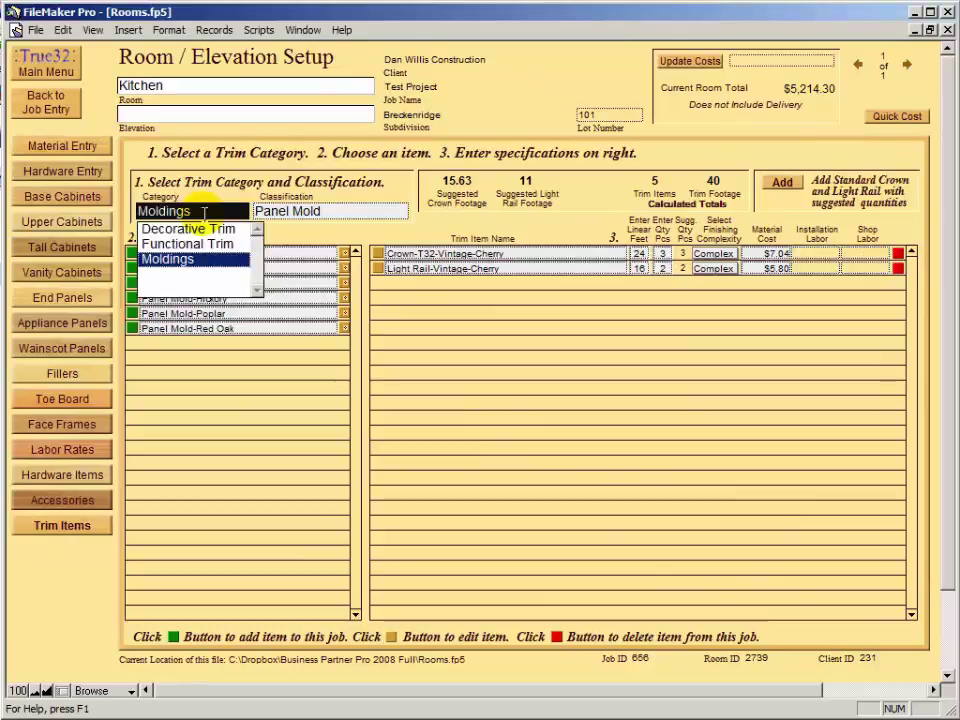
click(202, 231)
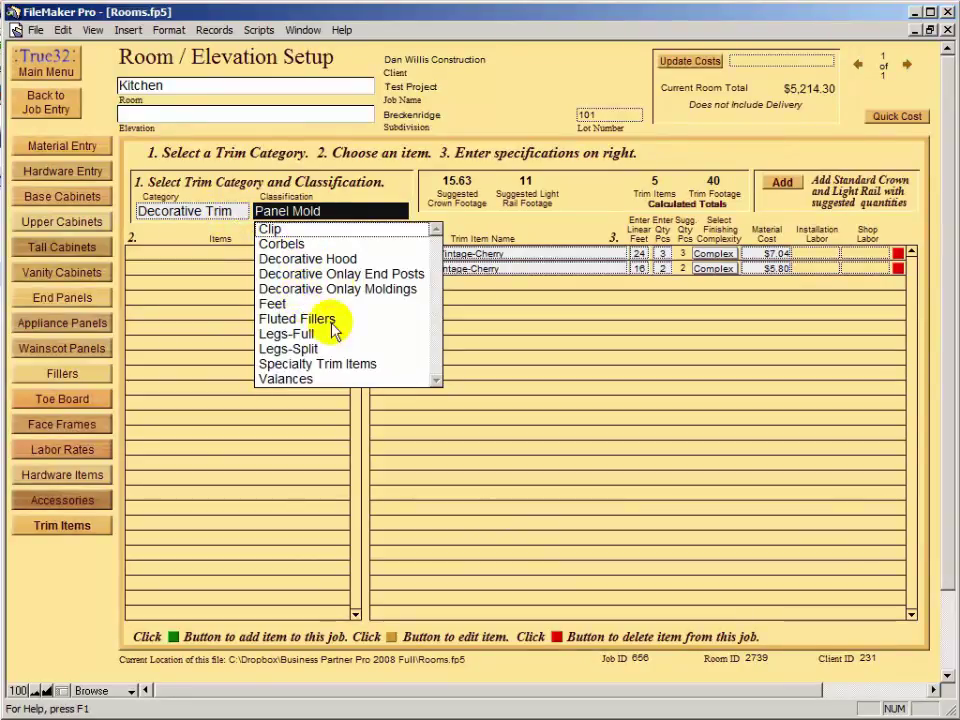
click(290, 377)
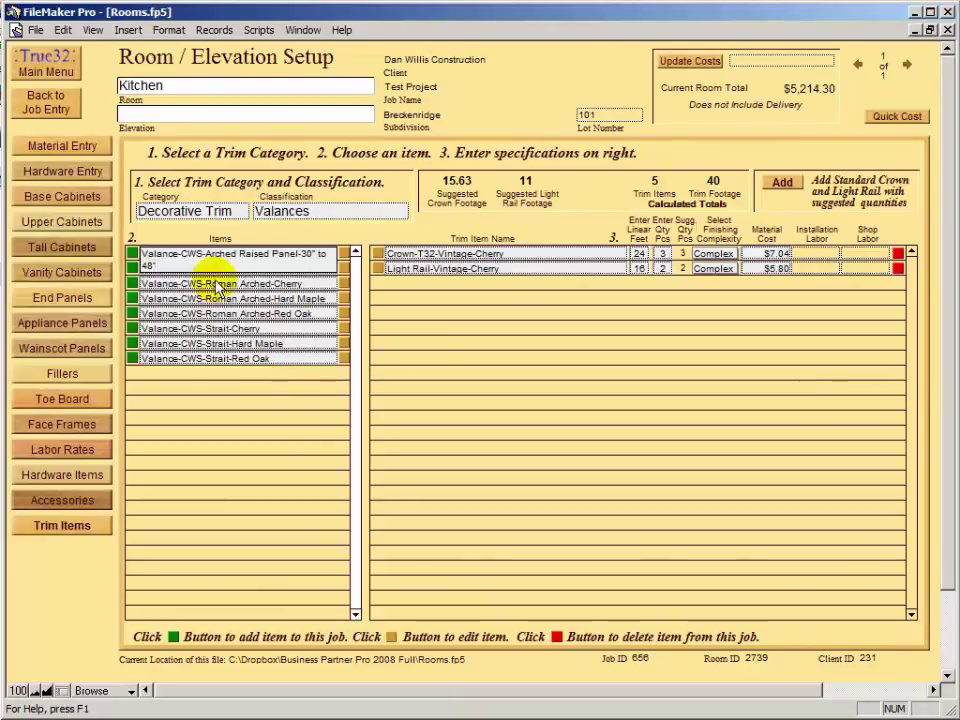
click(219, 209)
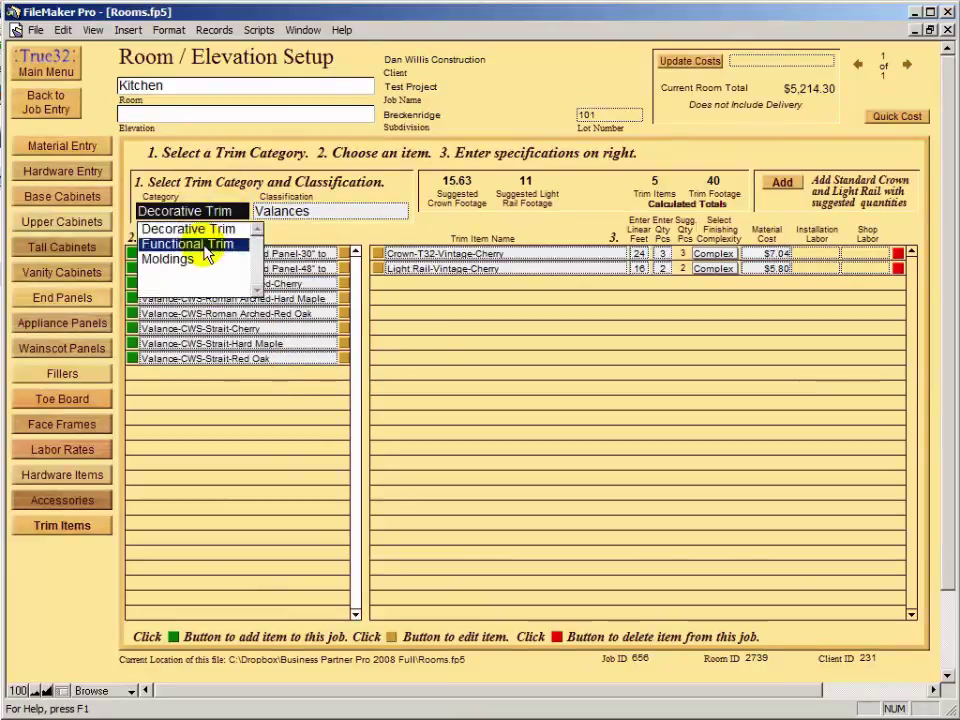
click(205, 245)
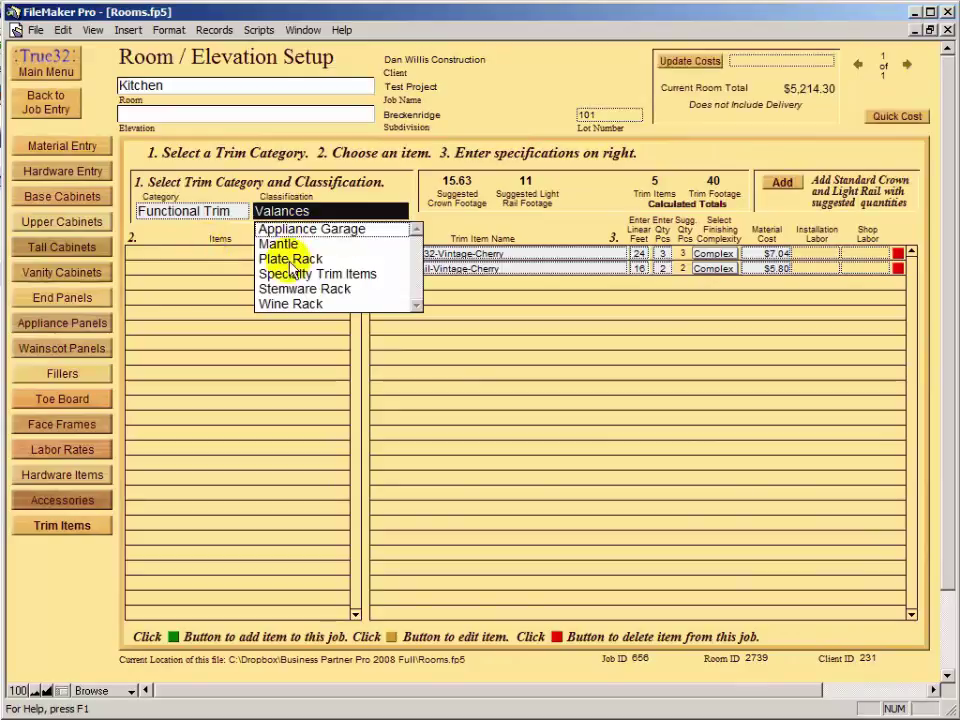
click(228, 220)
click(150, 258)
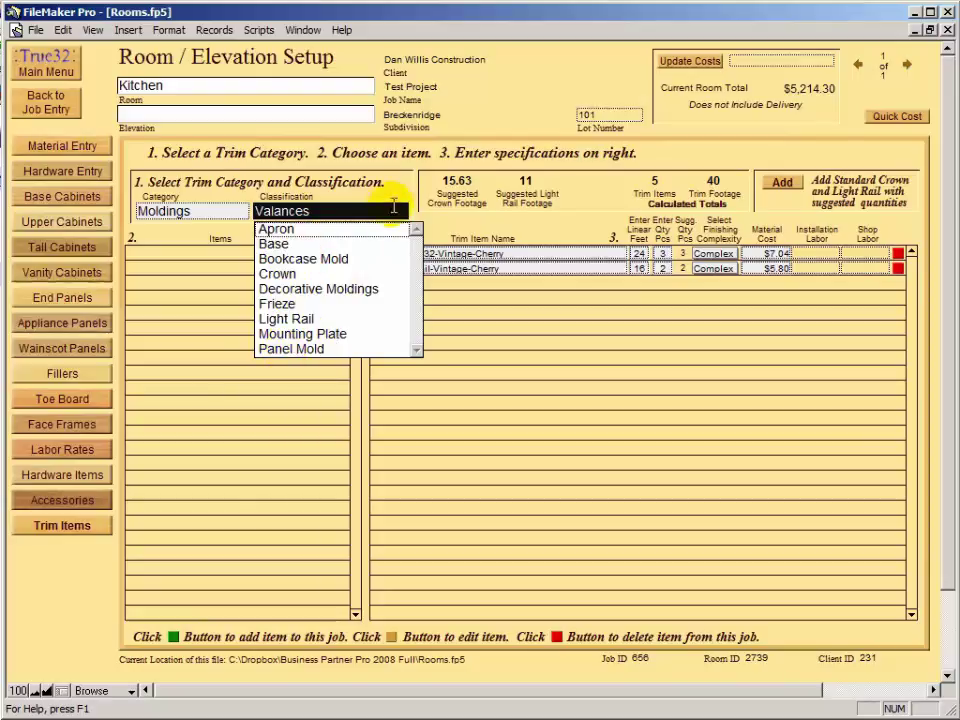
click(413, 180)
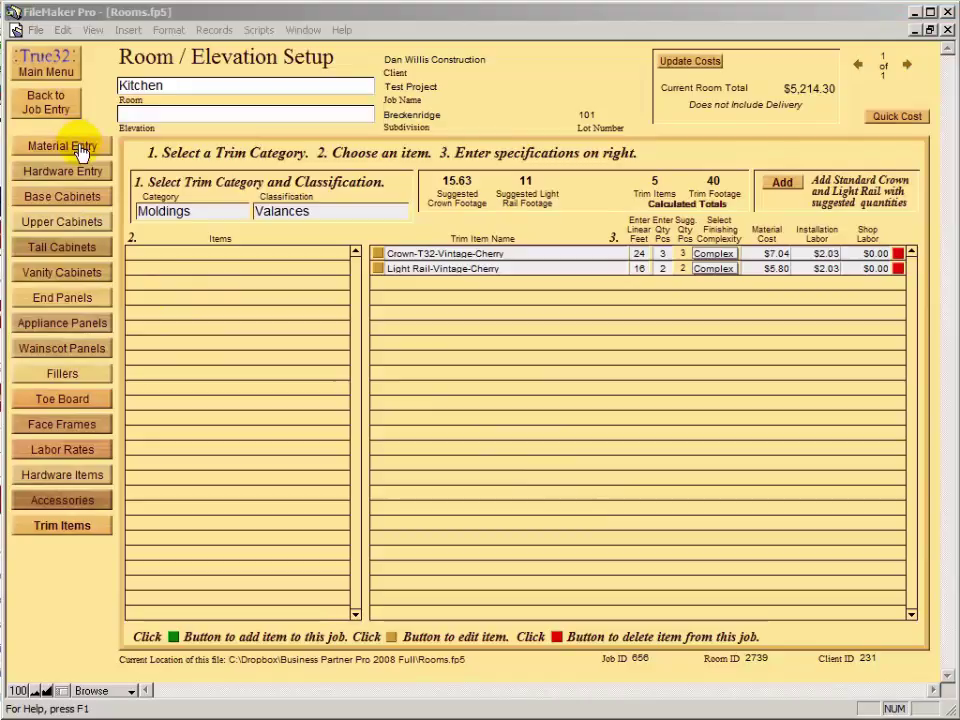
Update the Kitchen's costs, and set the base door model to CRP-10875, applying the same model to the other doors and panels
click(708, 68)
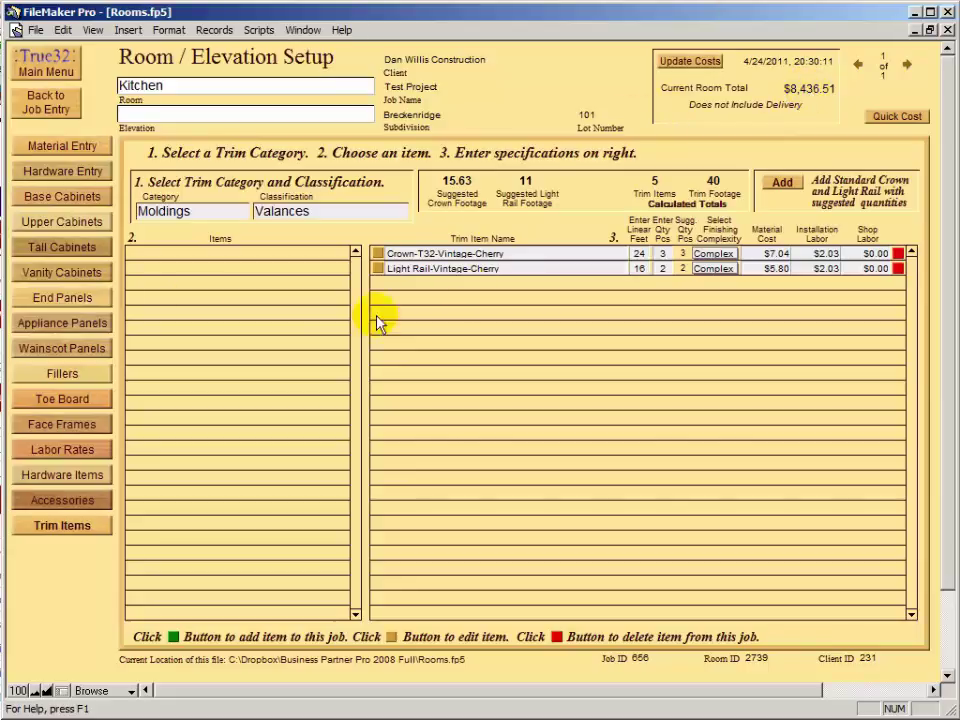
click(63, 146)
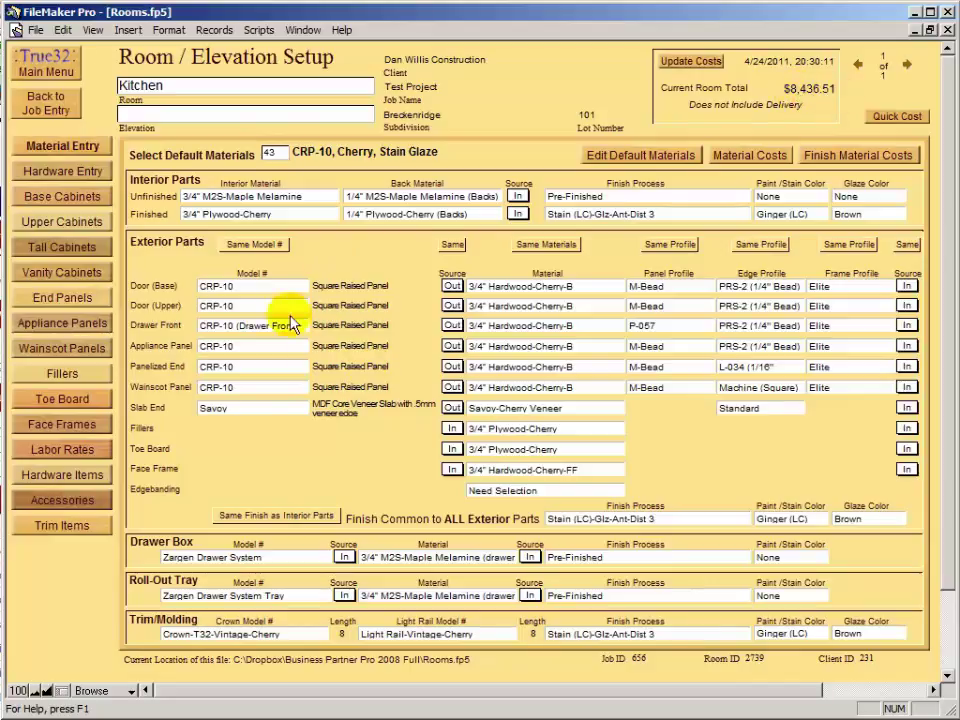
click(240, 287)
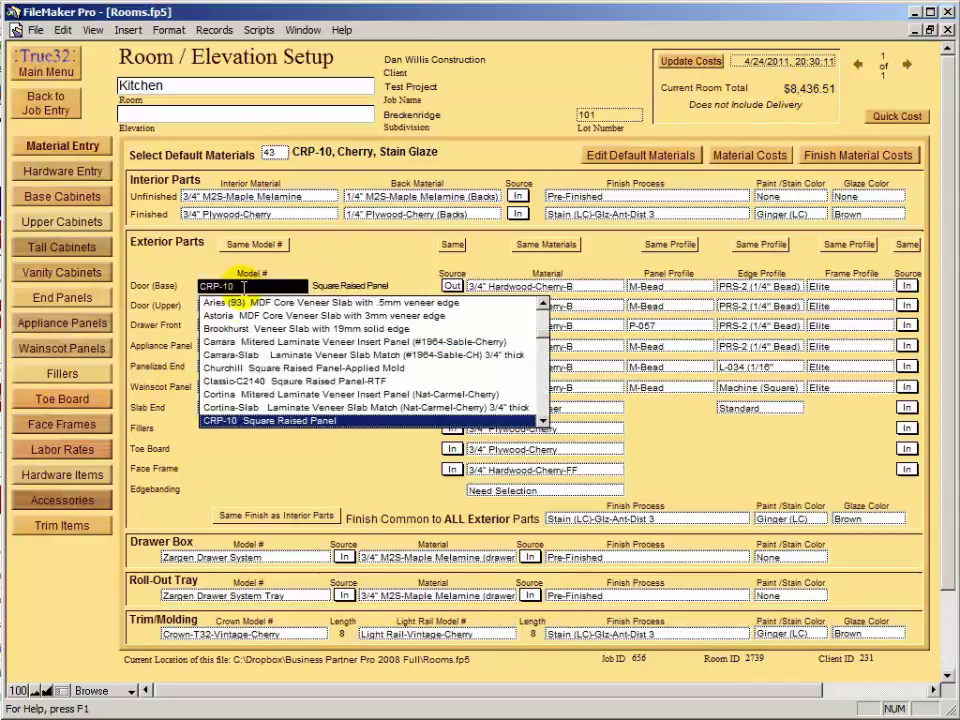
click(540, 410)
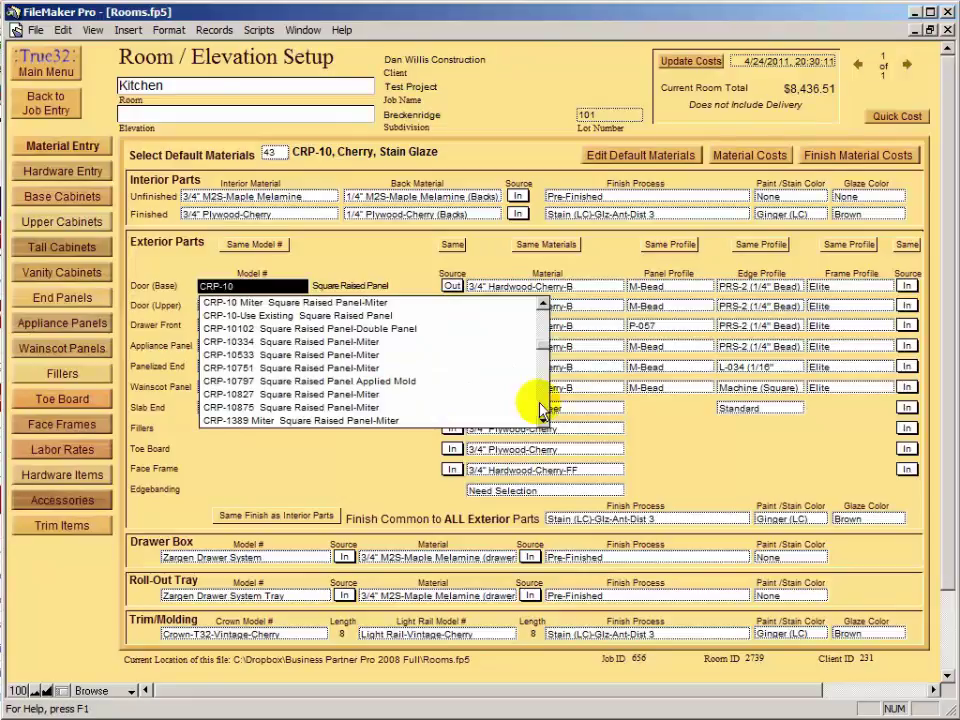
click(252, 407)
click(252, 244)
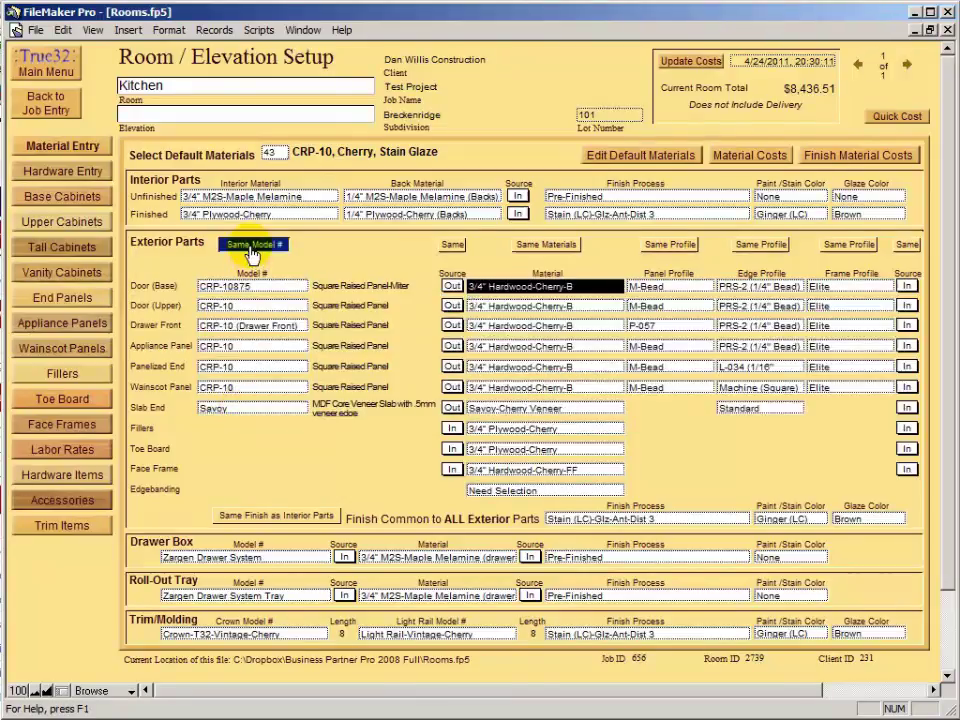
Set the Kitchen's drawer front model to CRP-10875 (Drawer Front) and update the room costs
click(240, 325)
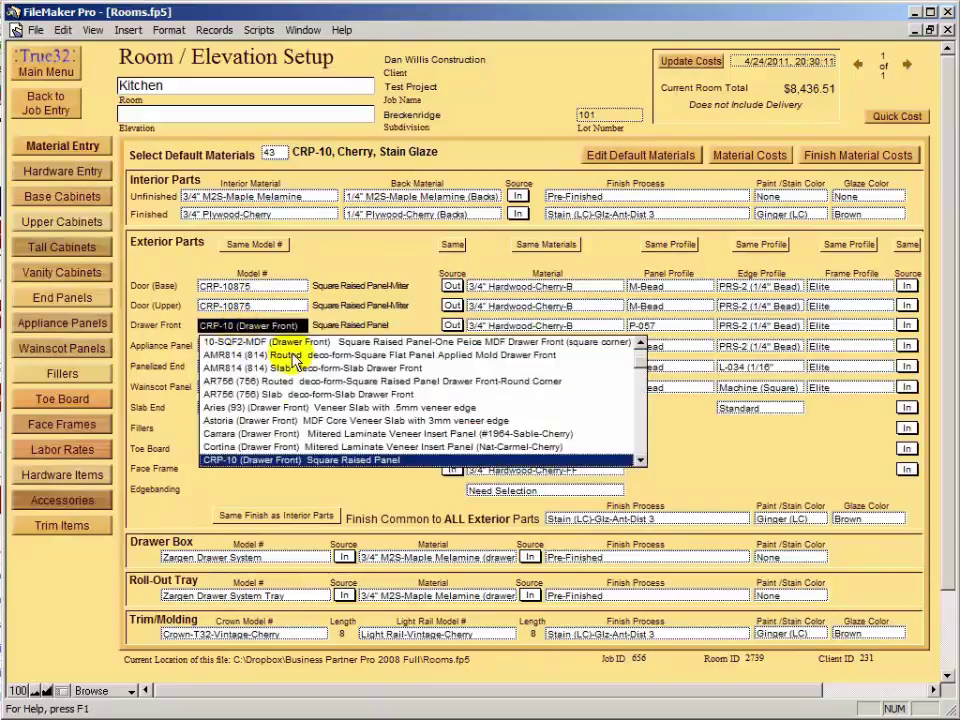
click(641, 452)
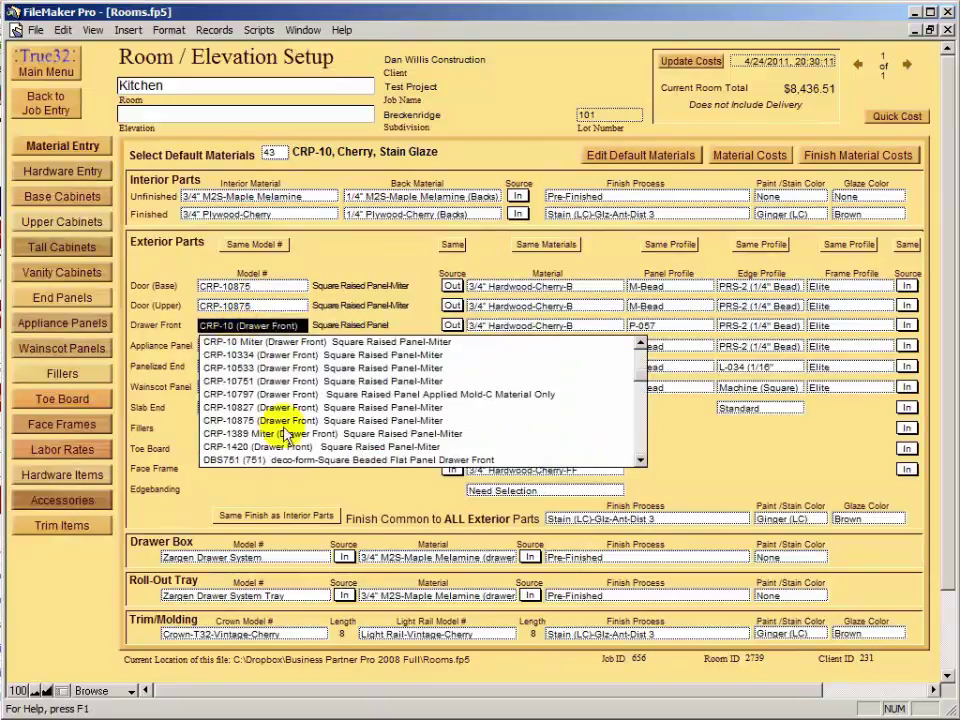
click(230, 421)
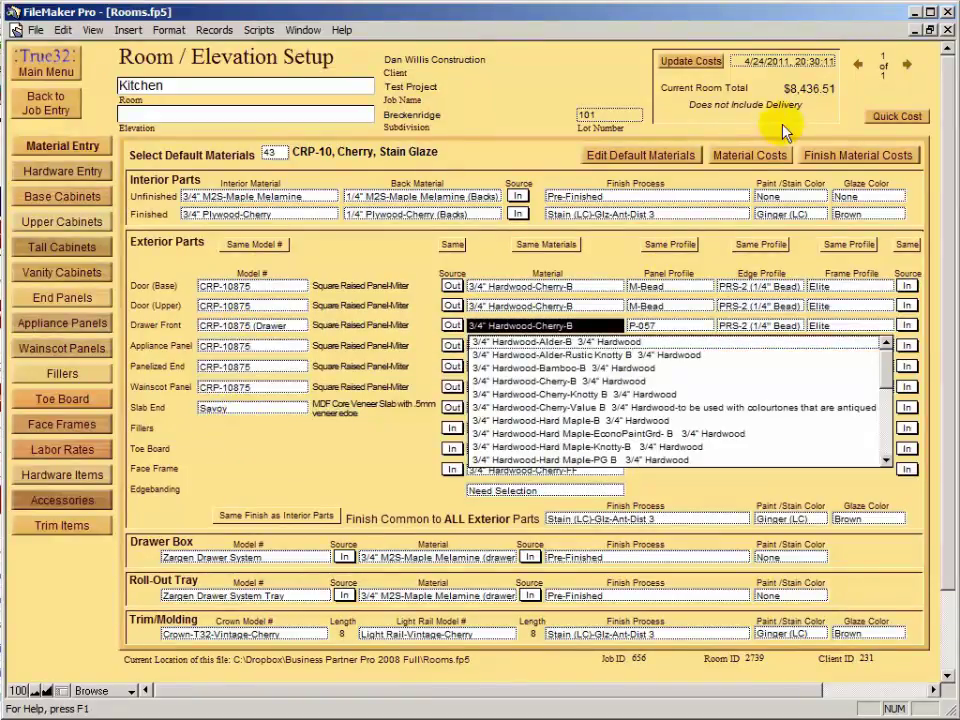
click(690, 62)
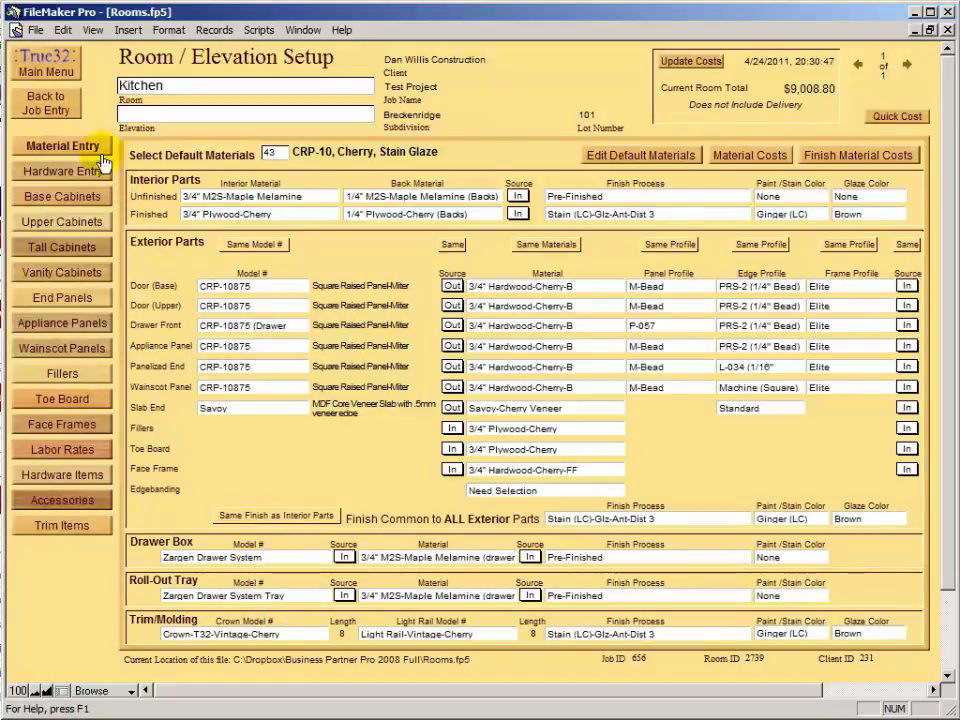
Return to the job entry and browse the job list by the initial T, all jobs, and the initial A
click(56, 116)
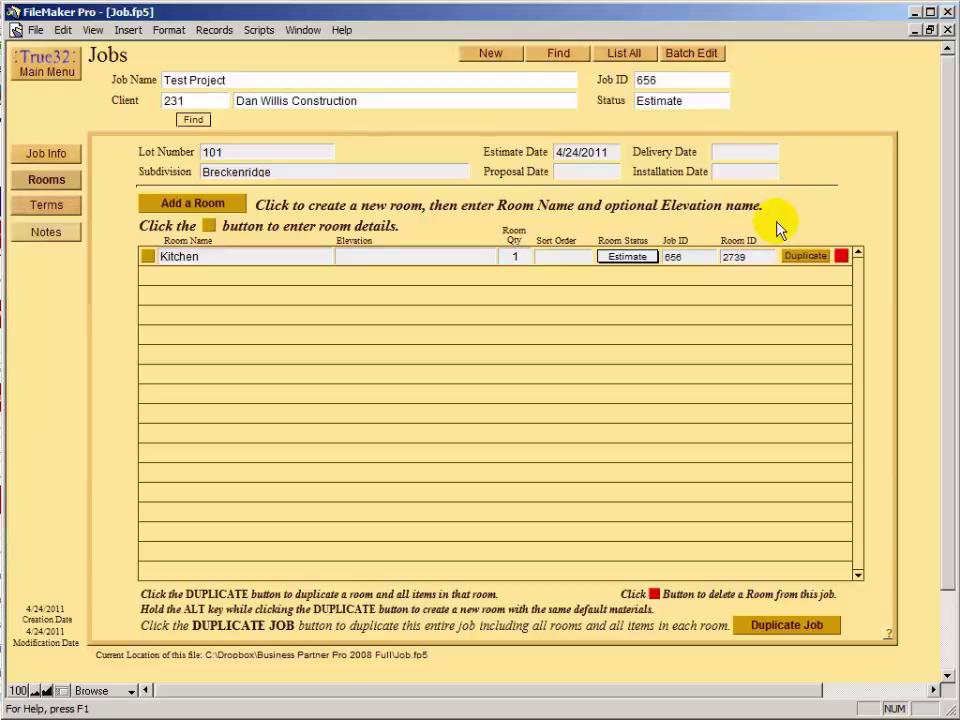
click(621, 56)
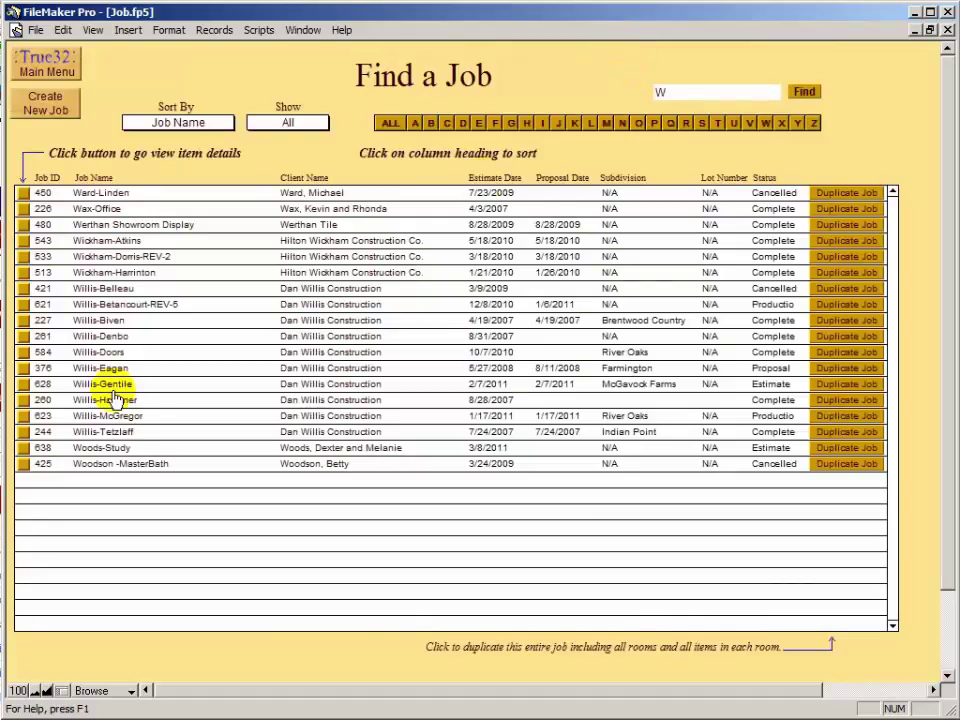
click(717, 123)
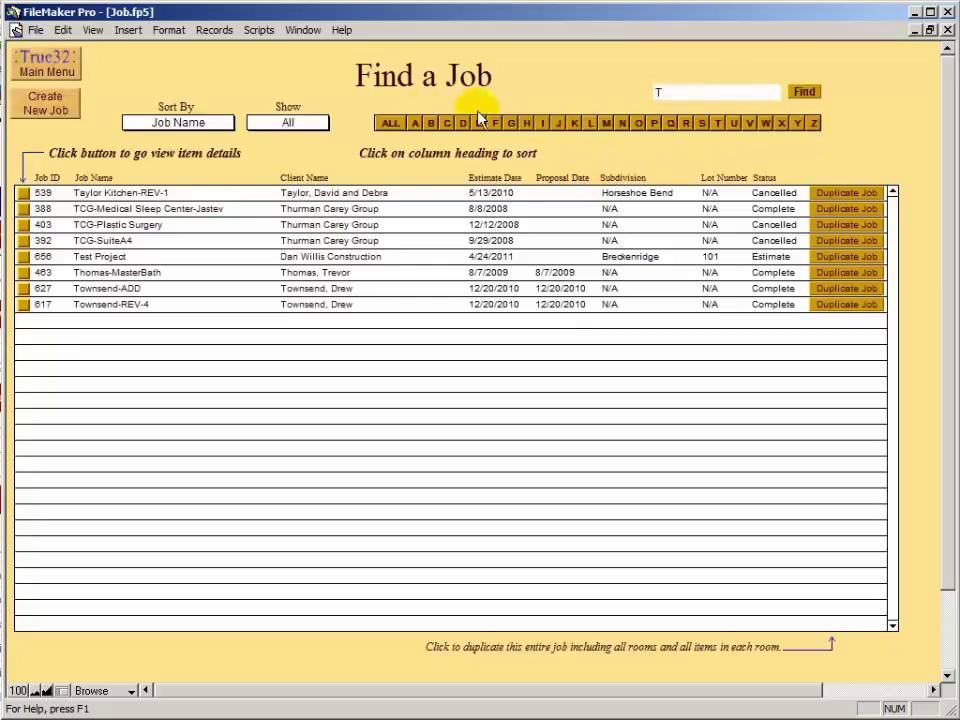
click(389, 122)
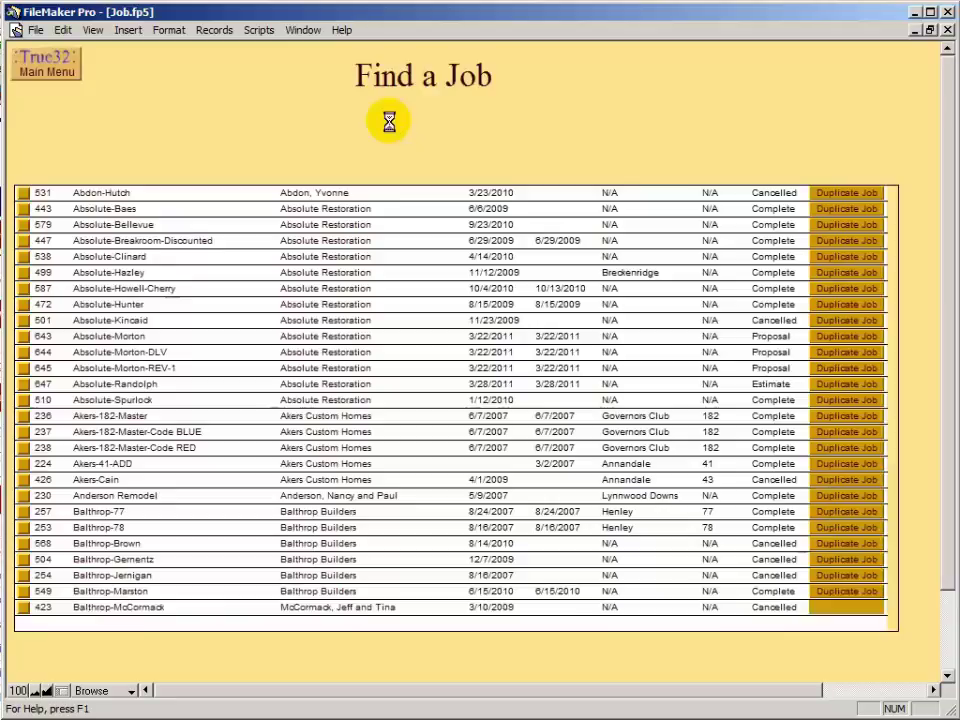
click(415, 123)
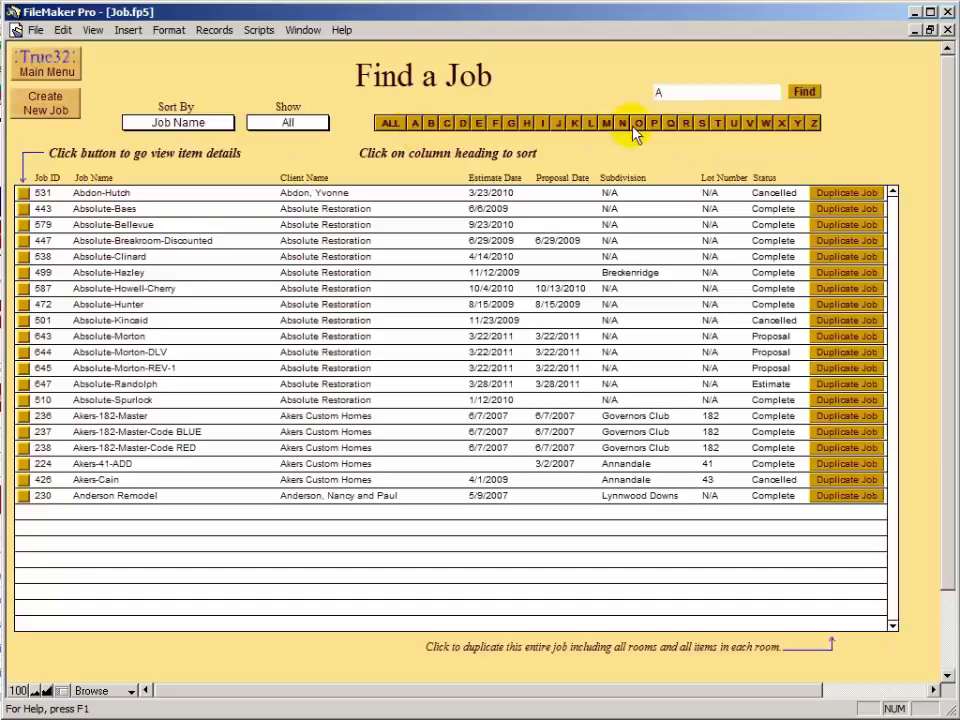
Find Test Project among the jobs starting with T and duplicate the whole job with its Kitchen included
click(719, 126)
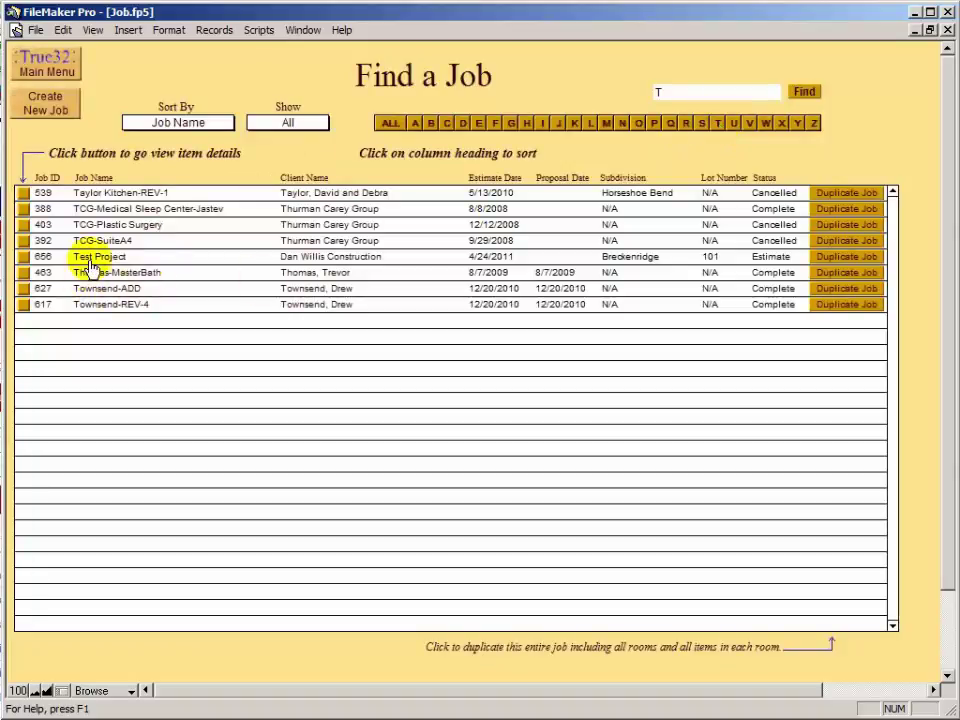
click(859, 266)
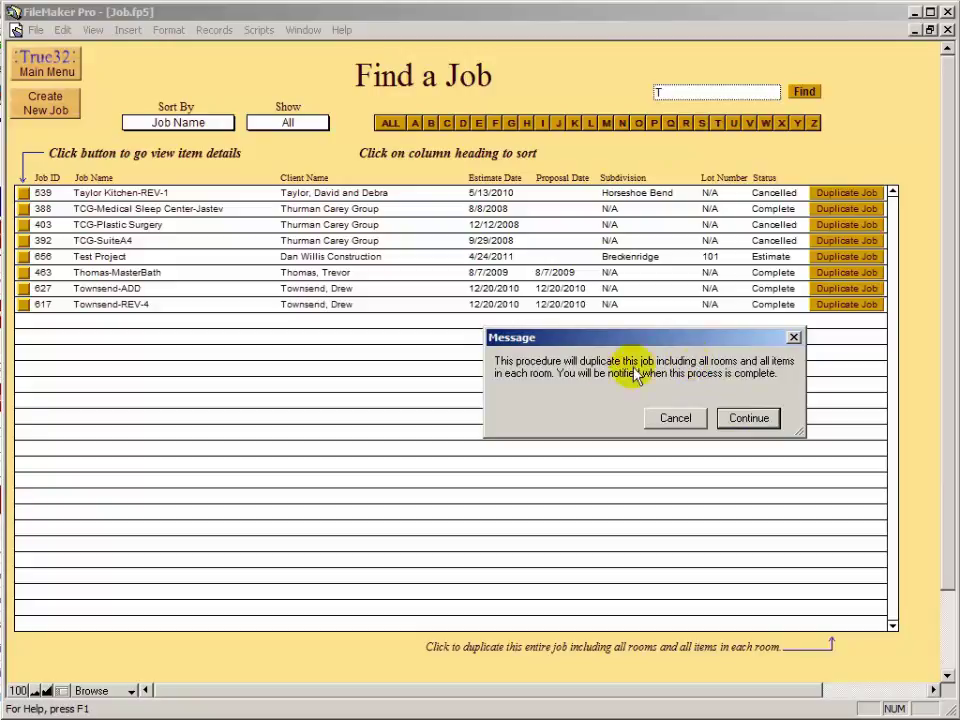
click(761, 419)
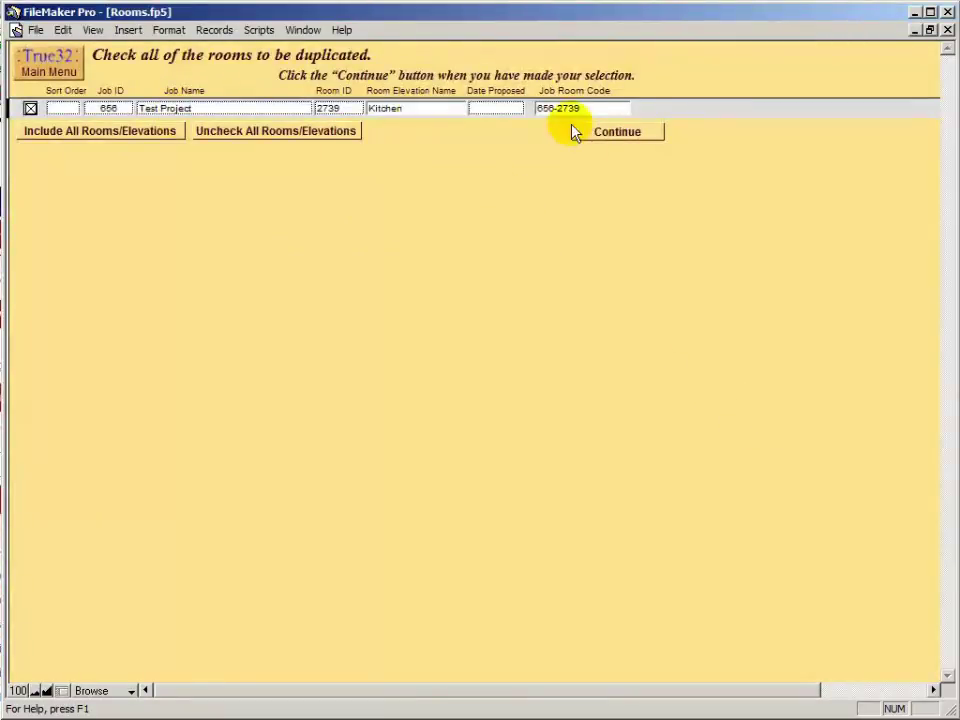
click(617, 134)
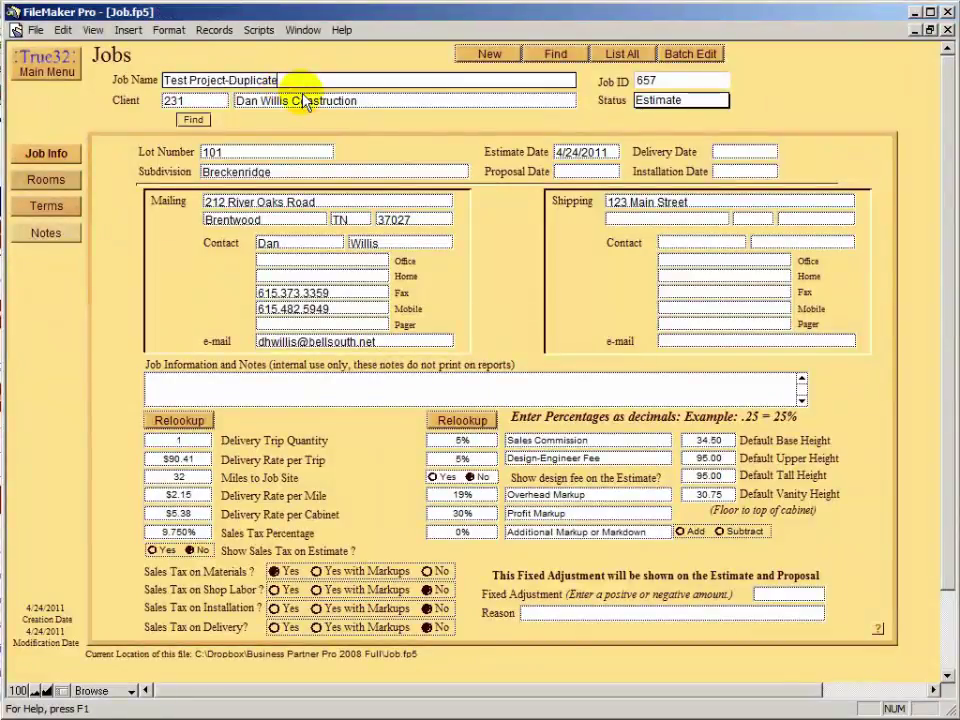
Rename the duplicated job as Test Project-CRP-20
key(BackSpace)
key(BackSpace)
key(BackSpace)
key(BackSpace)
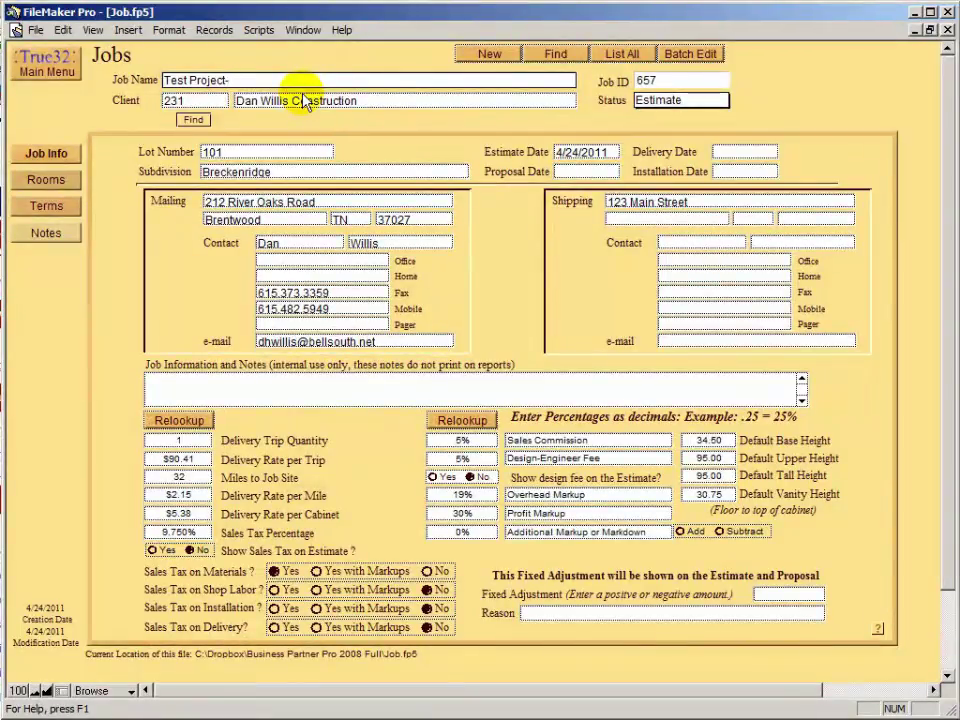
text(CRP-2020)
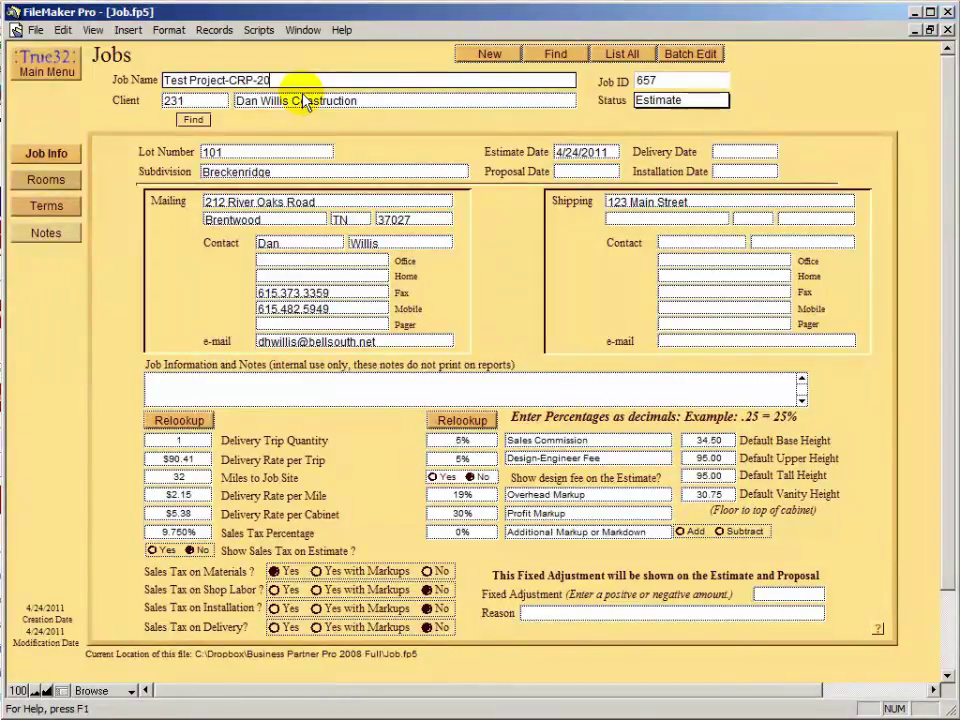
In the duplicated job's Kitchen, set the base door model to CRP-20 and apply the same model to the other doors and panels
click(50, 181)
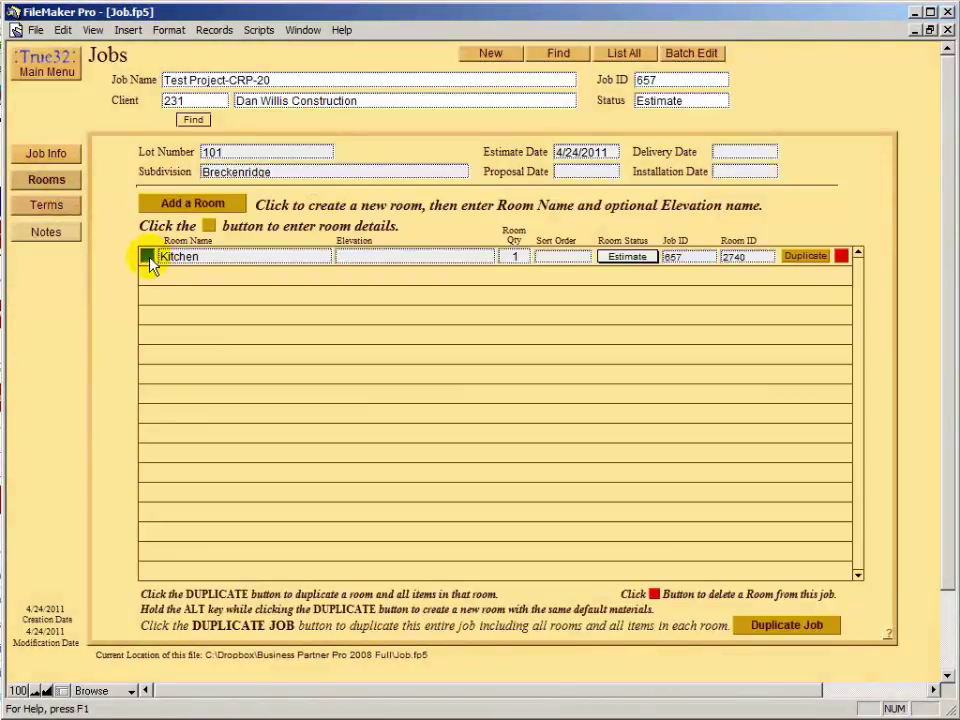
click(147, 256)
click(250, 286)
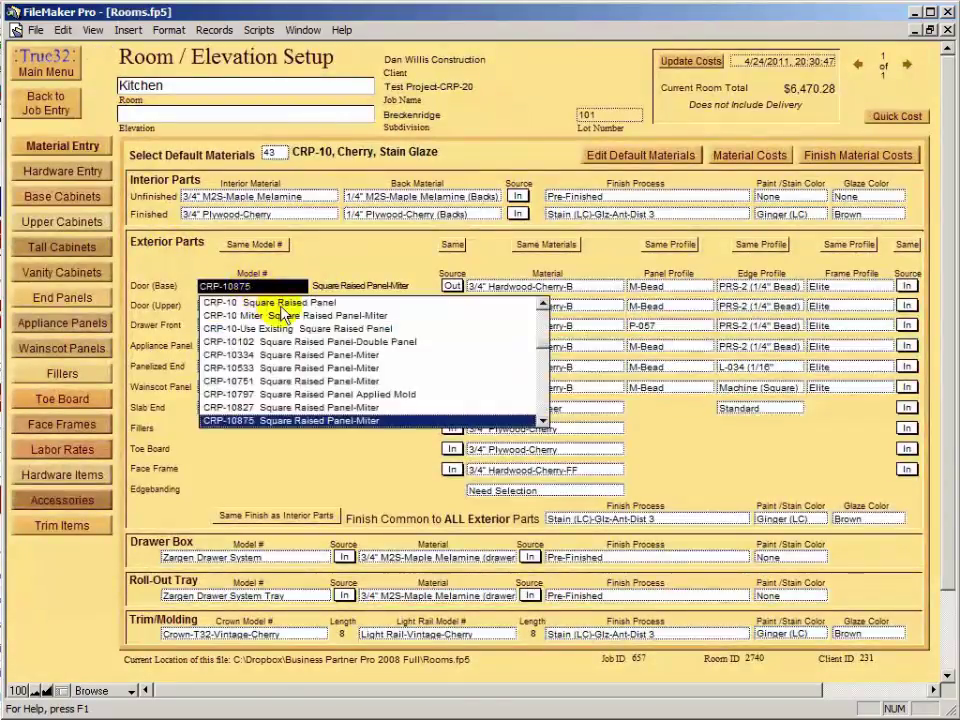
scroll(549, 414, down, 3)
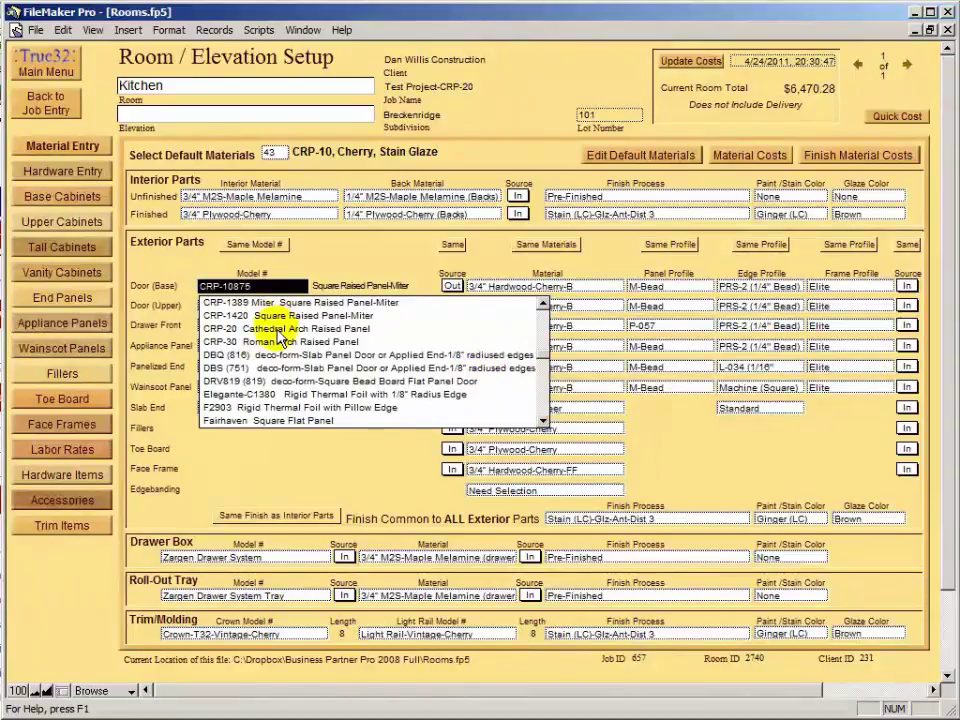
click(224, 328)
click(254, 254)
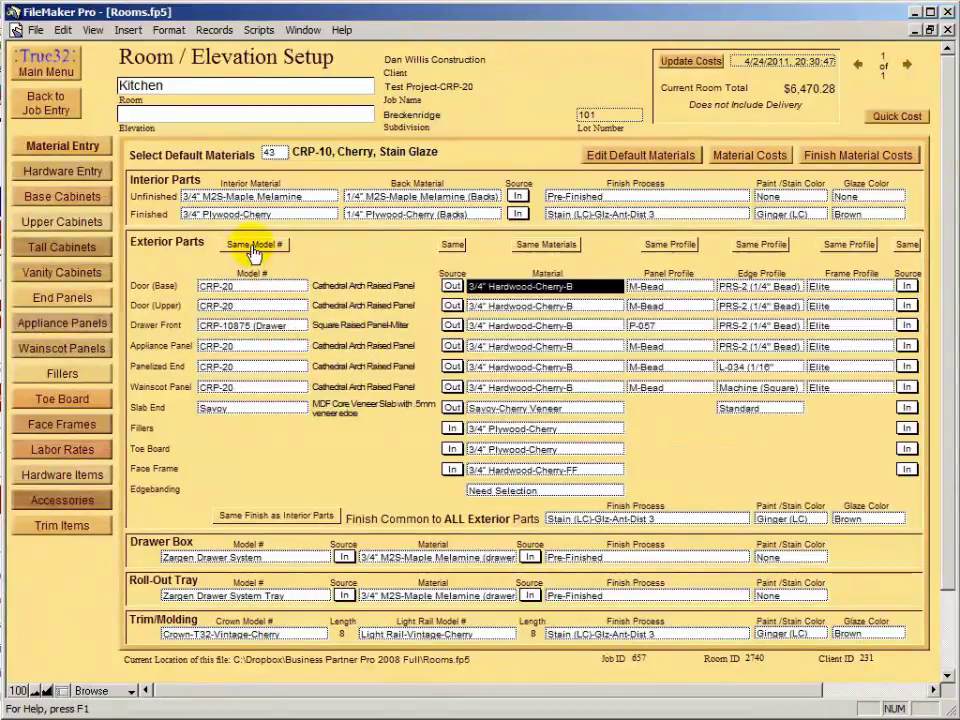
Set the drawer front model to Slab-Wood (Drawer Front) and update the Kitchen's costs
click(262, 328)
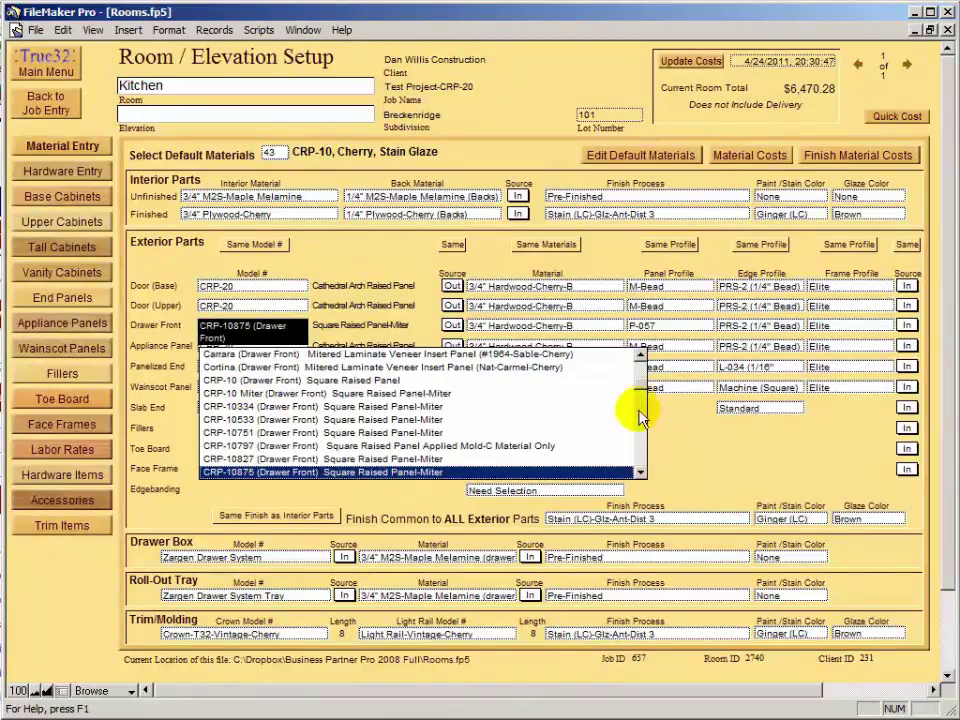
key(s)
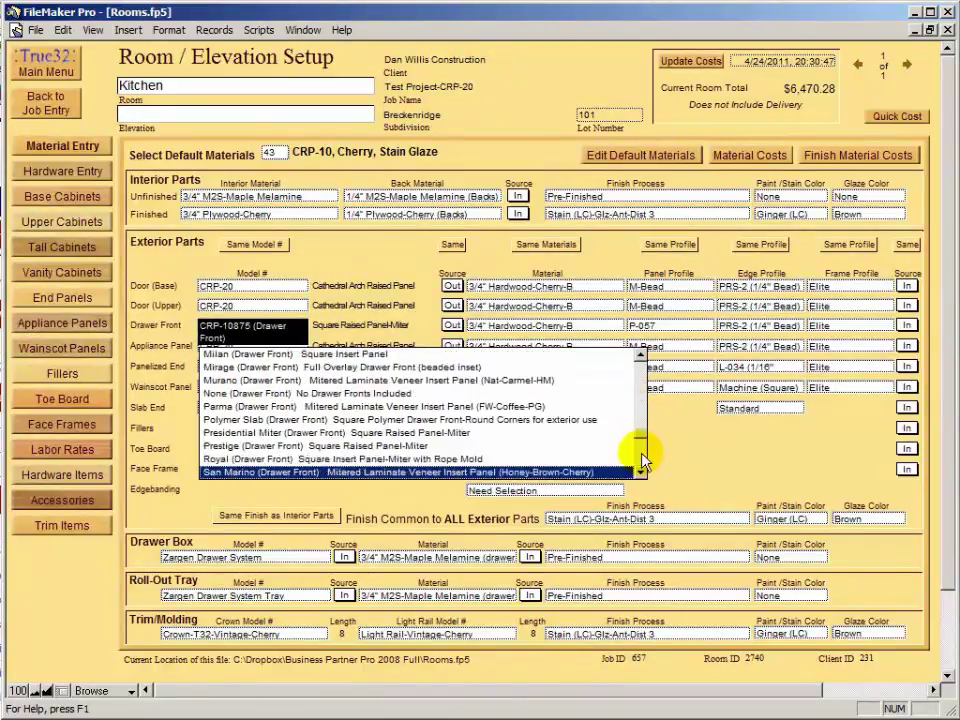
click(641, 478)
click(641, 478)
click(641, 478)
click(641, 478)
click(641, 478)
click(641, 478)
click(641, 478)
click(641, 478)
click(641, 478)
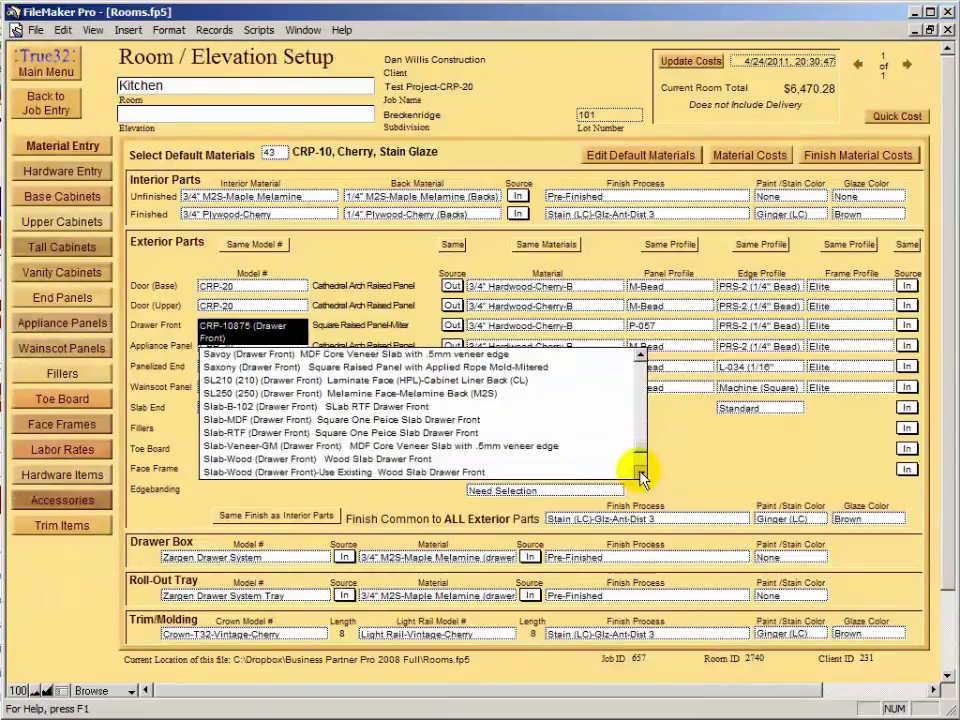
click(247, 459)
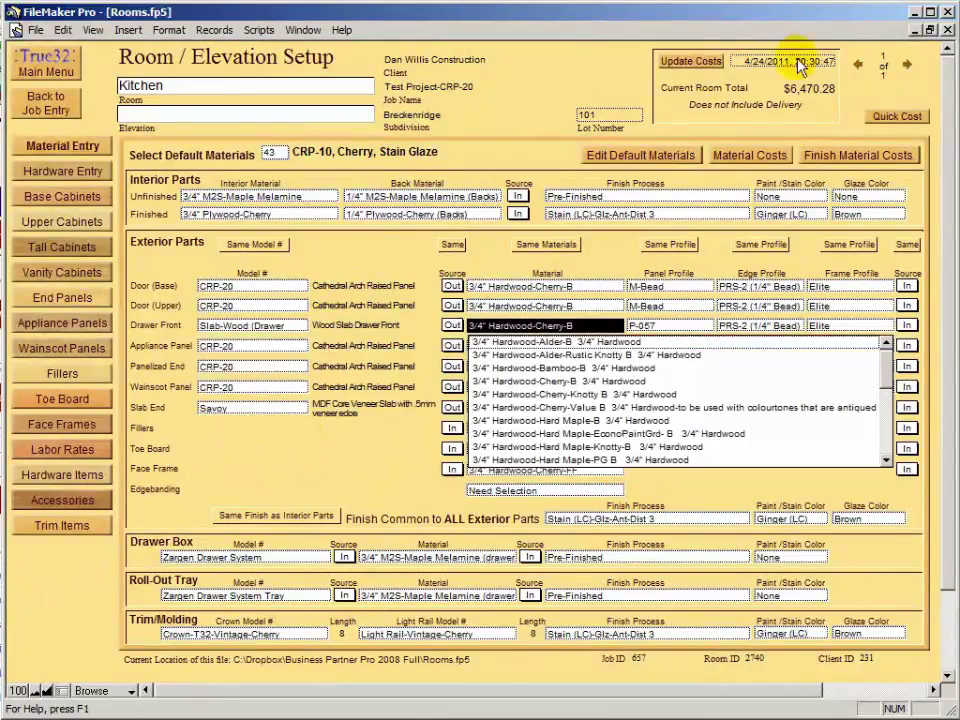
click(690, 62)
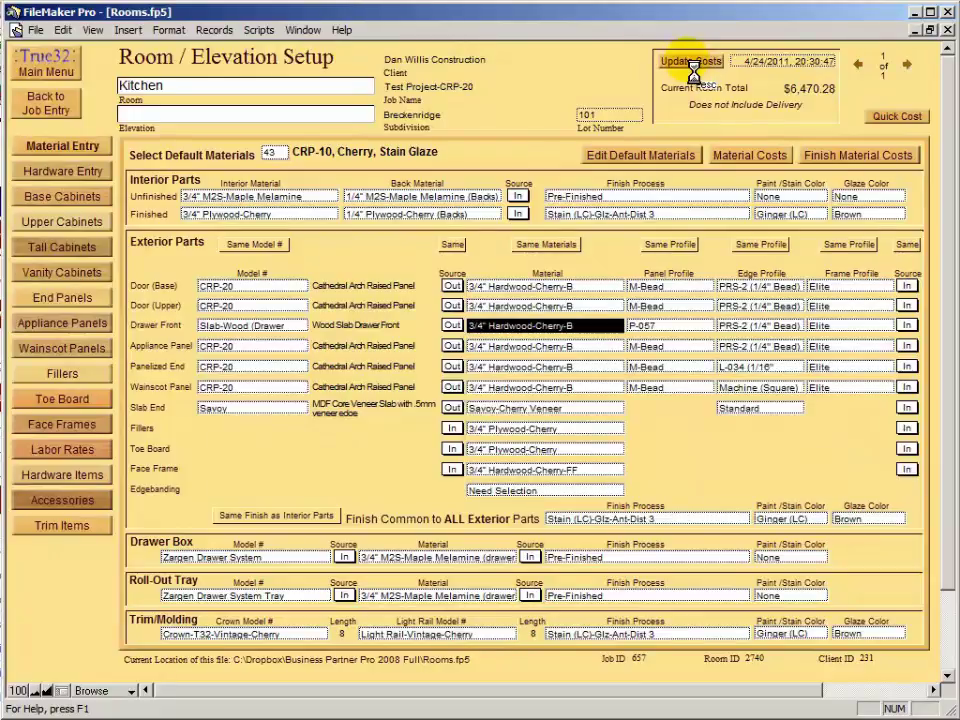